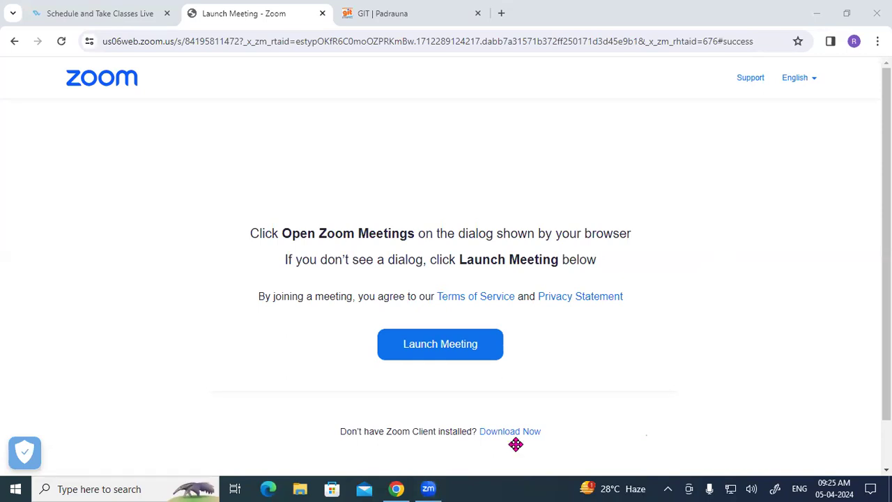
- Handwrite the heading "MS Office" in red on the Zoom page and underline "office"
{"action": "mouse_move", "coordinate": [151, 313]}
{"action": "left_mouse_down"}
{"action": "mouse_move", "coordinate": [152, 333]}
{"action": "mouse_move", "coordinate": [227, 314]}
{"action": "mouse_move", "coordinate": [253, 337]}
{"action": "mouse_move", "coordinate": [270, 327]}
{"action": "left_mouse_up"}
{"action": "mouse_move", "coordinate": [291, 312]}
{"action": "left_mouse_down"}
{"action": "mouse_move", "coordinate": [279, 337]}
{"action": "mouse_move", "coordinate": [286, 322]}
{"action": "left_mouse_up"}
{"action": "mouse_move", "coordinate": [294, 322]}
{"action": "left_mouse_down"}
{"action": "mouse_move", "coordinate": [294, 334]}
{"action": "mouse_move", "coordinate": [323, 334]}
{"action": "left_mouse_up"}
{"action": "left_click_drag", "start_coordinate": [325, 322], "coordinate": [342, 333]}
{"action": "mouse_move", "coordinate": [341, 349]}
{"action": "left_mouse_down"}
{"action": "mouse_move", "coordinate": [244, 347]}
{"action": "mouse_move", "coordinate": [284, 321]}
{"action": "left_mouse_up"}
- Handwrite "Word - Excel - Powerpoint - Access" in a row beneath the MS Office heading and underline "Access"
{"action": "mouse_move", "coordinate": [93, 359]}
{"action": "left_mouse_down"}
{"action": "mouse_move", "coordinate": [110, 380]}
{"action": "mouse_move", "coordinate": [120, 361]}
{"action": "left_mouse_up"}
{"action": "left_click_drag", "start_coordinate": [134, 367], "coordinate": [152, 367]}
{"action": "mouse_move", "coordinate": [168, 359]}
{"action": "left_mouse_down"}
{"action": "mouse_move", "coordinate": [174, 383]}
{"action": "mouse_move", "coordinate": [281, 367]}
{"action": "mouse_move", "coordinate": [274, 388]}
{"action": "left_mouse_up"}
{"action": "mouse_move", "coordinate": [263, 376]}
{"action": "left_mouse_down"}
{"action": "mouse_move", "coordinate": [292, 388]}
{"action": "mouse_move", "coordinate": [347, 387]}
{"action": "left_mouse_up"}
{"action": "mouse_move", "coordinate": [374, 379]}
{"action": "left_mouse_down"}
{"action": "mouse_move", "coordinate": [425, 393]}
{"action": "mouse_move", "coordinate": [438, 376]}
{"action": "left_mouse_up"}
{"action": "mouse_move", "coordinate": [444, 377]}
{"action": "left_mouse_down"}
{"action": "mouse_move", "coordinate": [517, 391]}
{"action": "mouse_move", "coordinate": [520, 370]}
{"action": "mouse_move", "coordinate": [530, 394]}
{"action": "mouse_move", "coordinate": [537, 389]}
{"action": "left_mouse_up"}
{"action": "left_click_drag", "start_coordinate": [541, 377], "coordinate": [551, 393]}
{"action": "mouse_move", "coordinate": [548, 368]}
{"action": "left_mouse_down"}
{"action": "mouse_move", "coordinate": [558, 393]}
{"action": "mouse_move", "coordinate": [645, 364]}
{"action": "mouse_move", "coordinate": [652, 391]}
{"action": "left_mouse_up"}
{"action": "left_click_drag", "start_coordinate": [634, 381], "coordinate": [668, 390]}
{"action": "mouse_move", "coordinate": [673, 376]}
{"action": "left_mouse_down"}
{"action": "mouse_move", "coordinate": [679, 392]}
{"action": "mouse_move", "coordinate": [690, 381]}
{"action": "mouse_move", "coordinate": [702, 393]}
{"action": "left_mouse_up"}
{"action": "left_click_drag", "start_coordinate": [633, 403], "coordinate": [735, 405]}
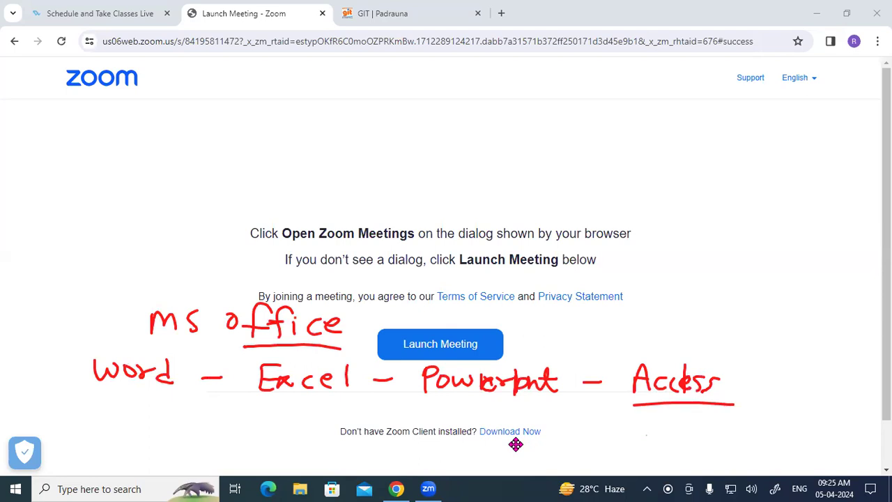
- Handwrite "Outlook" below "Word", underline it, and draw a curved arrow from it up to the MS Office heading
{"action": "mouse_move", "coordinate": [121, 408]}
{"action": "left_mouse_down"}
{"action": "mouse_move", "coordinate": [111, 424]}
{"action": "mouse_move", "coordinate": [123, 410]}
{"action": "left_mouse_up"}
{"action": "mouse_move", "coordinate": [131, 413]}
{"action": "left_mouse_down"}
{"action": "mouse_move", "coordinate": [142, 424]}
{"action": "mouse_move", "coordinate": [146, 414]}
{"action": "left_mouse_up"}
{"action": "mouse_move", "coordinate": [157, 403]}
{"action": "left_mouse_down"}
{"action": "mouse_move", "coordinate": [162, 432]}
{"action": "mouse_move", "coordinate": [166, 414]}
{"action": "mouse_move", "coordinate": [172, 433]}
{"action": "left_mouse_up"}
{"action": "left_click_drag", "start_coordinate": [189, 413], "coordinate": [216, 434]}
{"action": "mouse_move", "coordinate": [229, 413]}
{"action": "left_mouse_down"}
{"action": "mouse_move", "coordinate": [219, 421]}
{"action": "mouse_move", "coordinate": [232, 430]}
{"action": "left_mouse_up"}
{"action": "mouse_move", "coordinate": [141, 439]}
{"action": "left_mouse_down"}
{"action": "mouse_move", "coordinate": [241, 443]}
{"action": "mouse_move", "coordinate": [121, 440]}
{"action": "mouse_move", "coordinate": [53, 343]}
{"action": "mouse_move", "coordinate": [130, 318]}
{"action": "mouse_move", "coordinate": [119, 328]}
{"action": "left_mouse_up"}
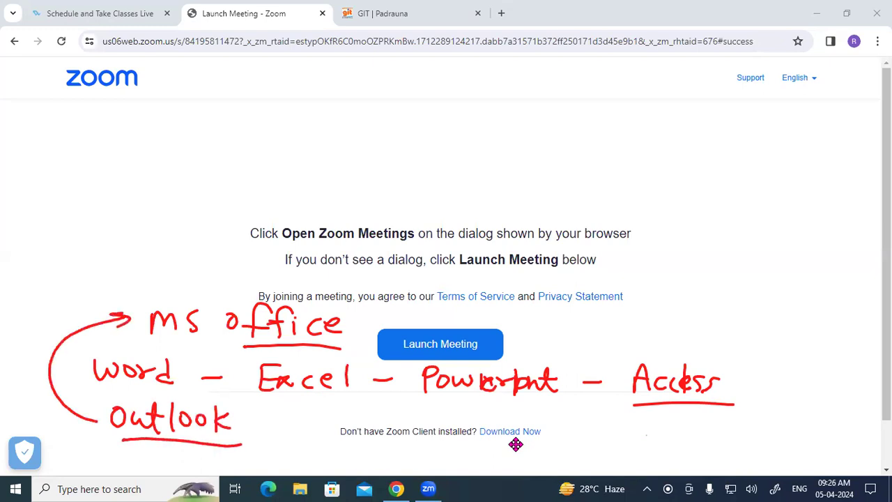
- Underline the handwritten names Word, Excel, Powerpoint, Access and Outlook
{"action": "left_click_drag", "start_coordinate": [78, 384], "coordinate": [172, 388]}
{"action": "left_click_drag", "start_coordinate": [254, 400], "coordinate": [366, 396]}
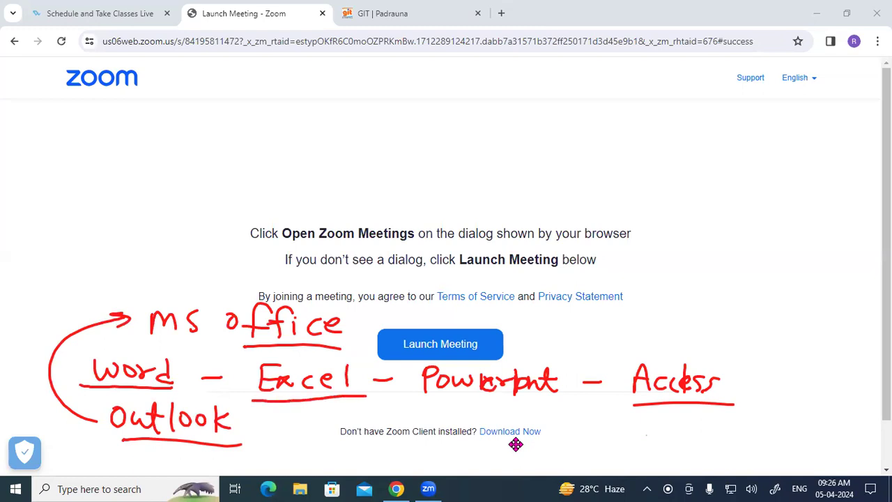
{"action": "left_click_drag", "start_coordinate": [423, 399], "coordinate": [537, 398]}
{"action": "left_click_drag", "start_coordinate": [620, 403], "coordinate": [696, 402]}
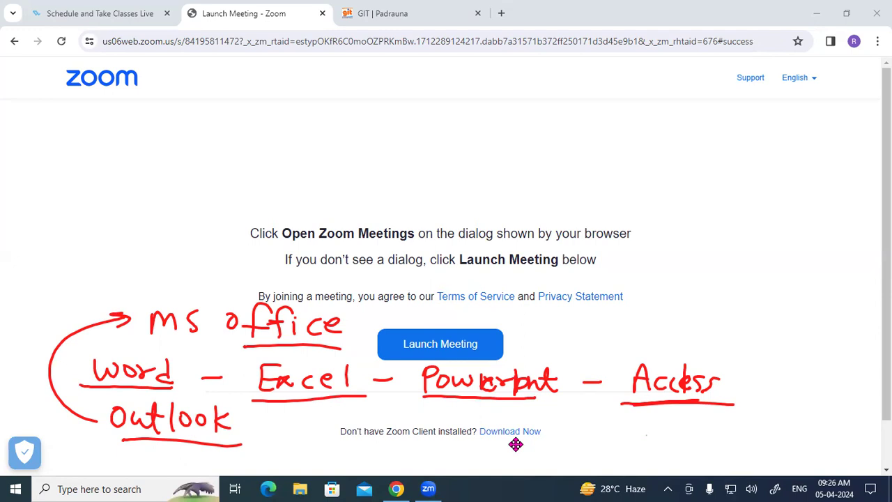
{"action": "left_click_drag", "start_coordinate": [103, 438], "coordinate": [240, 447]}
{"action": "left_click_drag", "start_coordinate": [99, 431], "coordinate": [226, 444]}
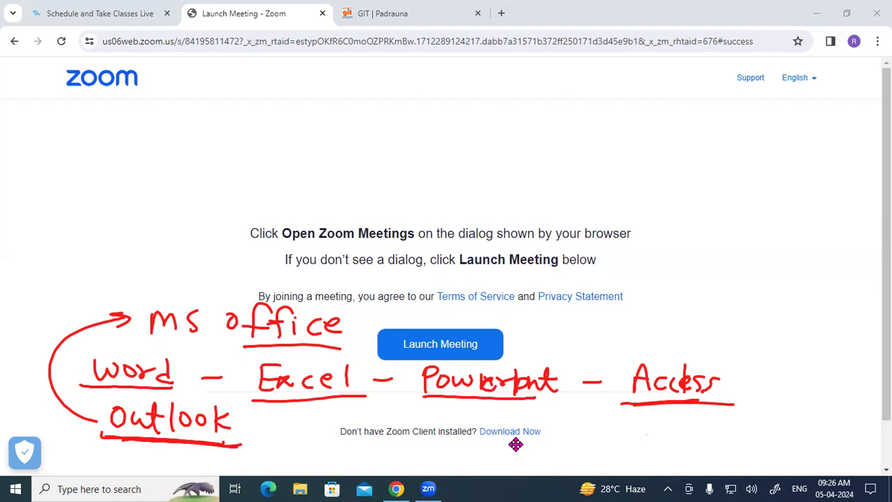
- Handwrite "App" and "Sys" above the MS Office heading
{"action": "left_click_drag", "start_coordinate": [160, 237], "coordinate": [156, 261]}
{"action": "mouse_move", "coordinate": [161, 234]}
{"action": "left_mouse_down"}
{"action": "mouse_move", "coordinate": [171, 258]}
{"action": "mouse_move", "coordinate": [168, 245]}
{"action": "left_mouse_up"}
{"action": "left_click_drag", "start_coordinate": [169, 230], "coordinate": [177, 254]}
{"action": "mouse_move", "coordinate": [185, 226]}
{"action": "left_mouse_down"}
{"action": "mouse_move", "coordinate": [195, 247]}
{"action": "mouse_move", "coordinate": [192, 283]}
{"action": "left_mouse_up"}
{"action": "left_click_drag", "start_coordinate": [210, 266], "coordinate": [219, 293]}
{"action": "left_click_drag", "start_coordinate": [231, 279], "coordinate": [249, 264]}
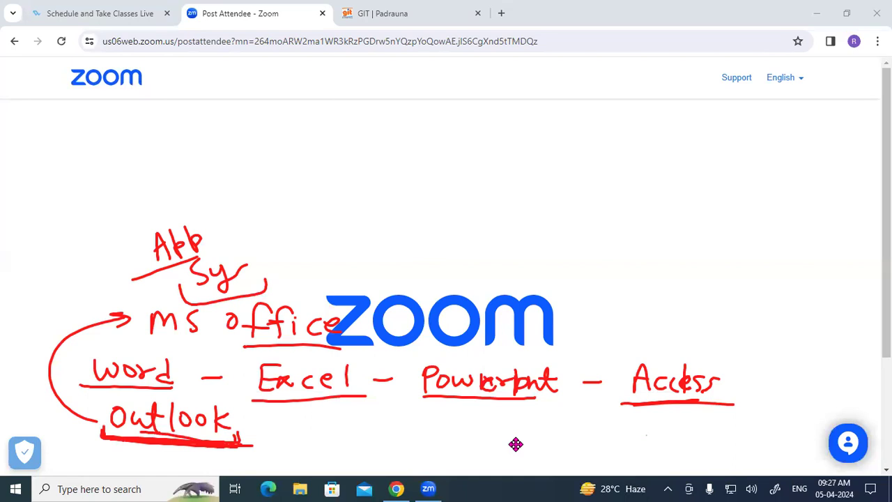
- Clear all the handwritten notes and write an underlined "Configs" beside the Zoom logo
{"action": "key", "text": "e"}
{"action": "mouse_move", "coordinate": [120, 312]}
{"action": "left_mouse_down"}
{"action": "mouse_move", "coordinate": [95, 333]}
{"action": "mouse_move", "coordinate": [103, 343]}
{"action": "left_mouse_up"}
{"action": "left_click_drag", "start_coordinate": [117, 329], "coordinate": [144, 339]}
{"action": "left_click_drag", "start_coordinate": [163, 326], "coordinate": [155, 346]}
{"action": "left_click_drag", "start_coordinate": [147, 338], "coordinate": [169, 344]}
{"action": "mouse_move", "coordinate": [188, 331]}
{"action": "left_mouse_down"}
{"action": "mouse_move", "coordinate": [180, 357]}
{"action": "mouse_move", "coordinate": [190, 345]}
{"action": "left_mouse_up"}
{"action": "left_click_drag", "start_coordinate": [97, 357], "coordinate": [219, 352]}
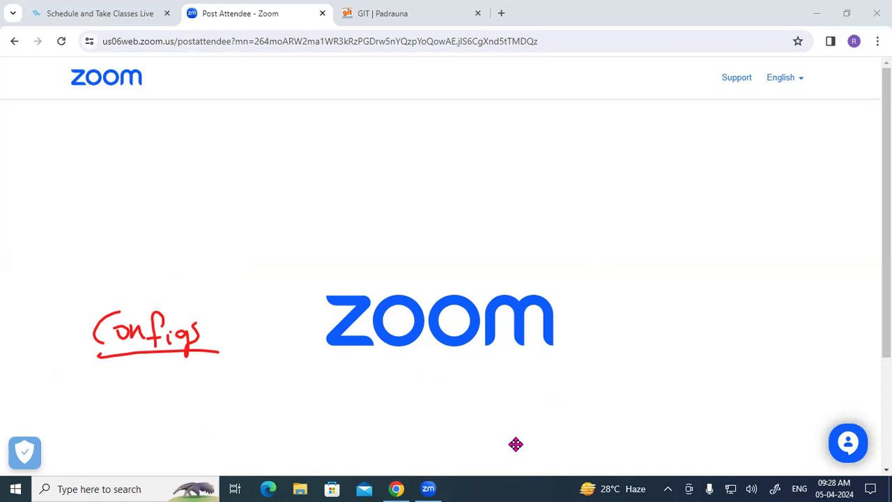
- Clear the "Configs" note and handwrite a new red note beginning with "Gg." beside the Zoom logo
{"action": "key", "text": "e"}
{"action": "mouse_move", "coordinate": [137, 307]}
{"action": "left_mouse_down"}
{"action": "mouse_move", "coordinate": [144, 334]}
{"action": "mouse_move", "coordinate": [155, 332]}
{"action": "mouse_move", "coordinate": [148, 340]}
{"action": "left_mouse_up"}
{"action": "left_click", "coordinate": [163, 329]}
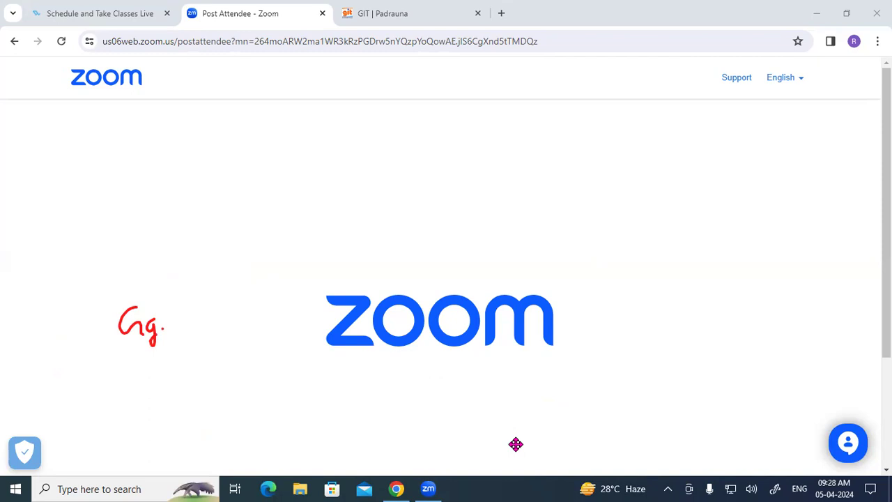
{"action": "mouse_move", "coordinate": [141, 299]}
{"action": "left_mouse_down"}
{"action": "mouse_move", "coordinate": [289, 289]}
{"action": "mouse_move", "coordinate": [292, 296]}
{"action": "left_mouse_up"}
{"action": "mouse_move", "coordinate": [308, 307]}
{"action": "left_mouse_down"}
{"action": "mouse_move", "coordinate": [295, 322]}
{"action": "mouse_move", "coordinate": [333, 308]}
{"action": "mouse_move", "coordinate": [357, 323]}
{"action": "mouse_move", "coordinate": [301, 335]}
{"action": "left_mouse_up"}
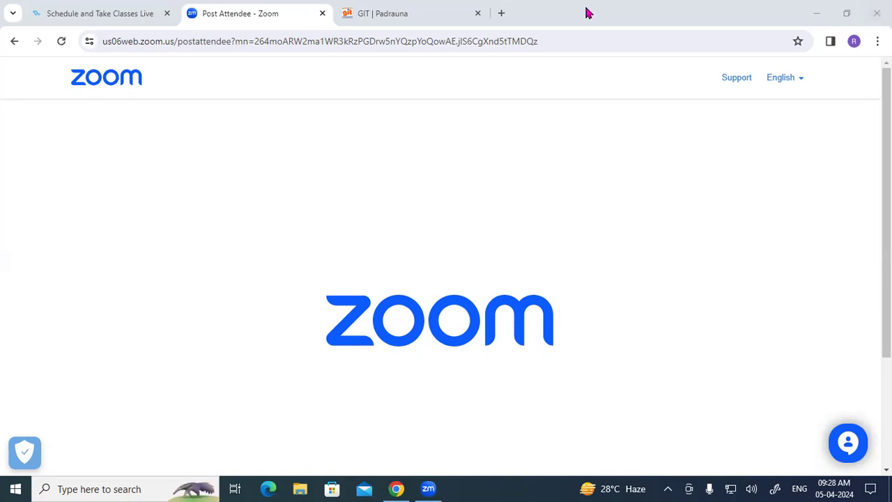
- Open a new browser tab and view which Google account is signed in
{"action": "left_click", "coordinate": [497, 13]}
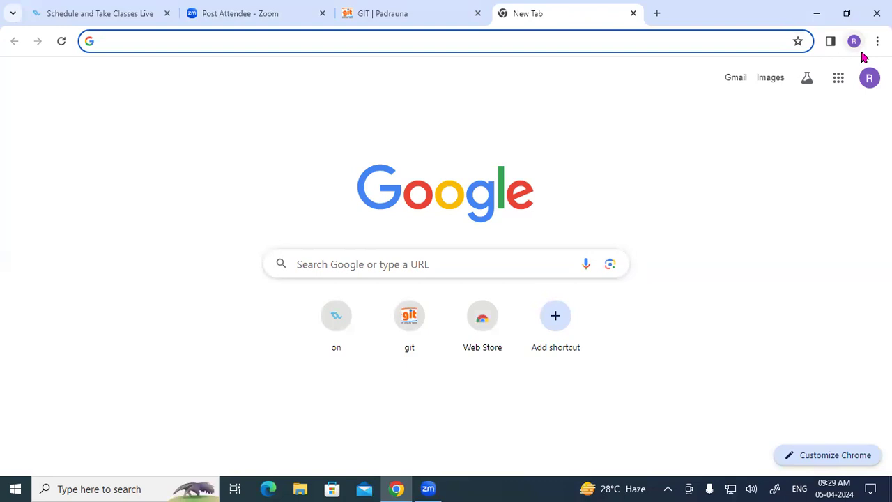
{"action": "left_click", "coordinate": [869, 77]}
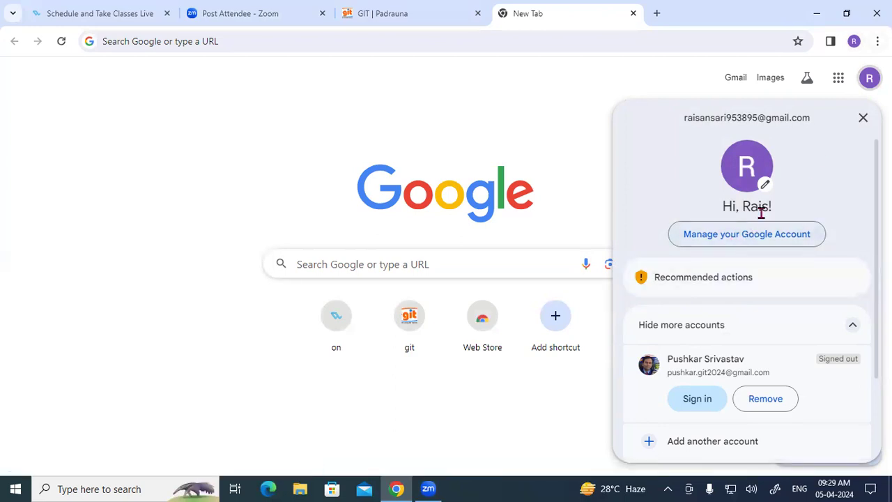
{"action": "left_click_drag", "start_coordinate": [677, 120], "coordinate": [809, 117]}
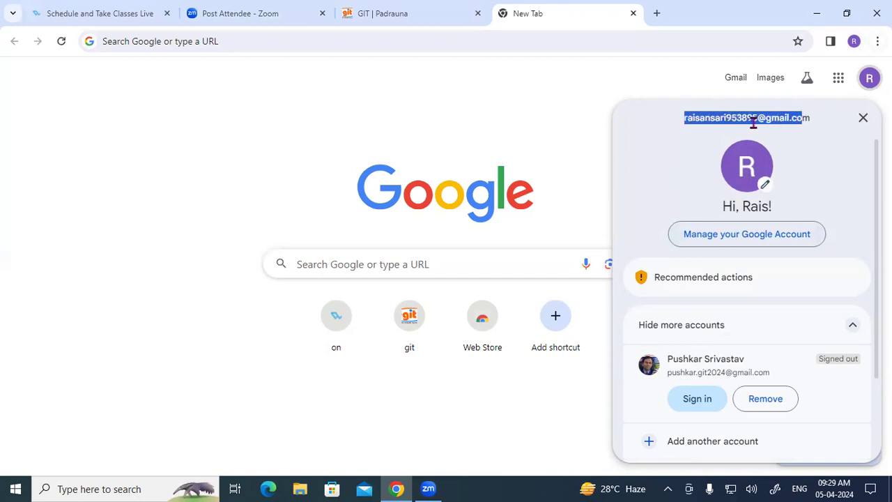
{"action": "left_click", "coordinate": [637, 132]}
{"action": "left_click", "coordinate": [864, 119]}
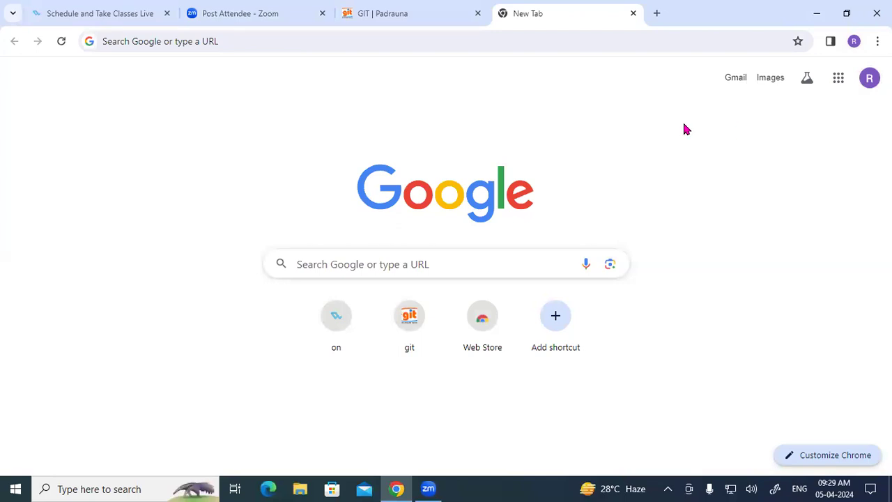
- View the Gmail inbox of the signed-in account, close its tab, and open Gmail again from a new tab
{"action": "left_click", "coordinate": [735, 78]}
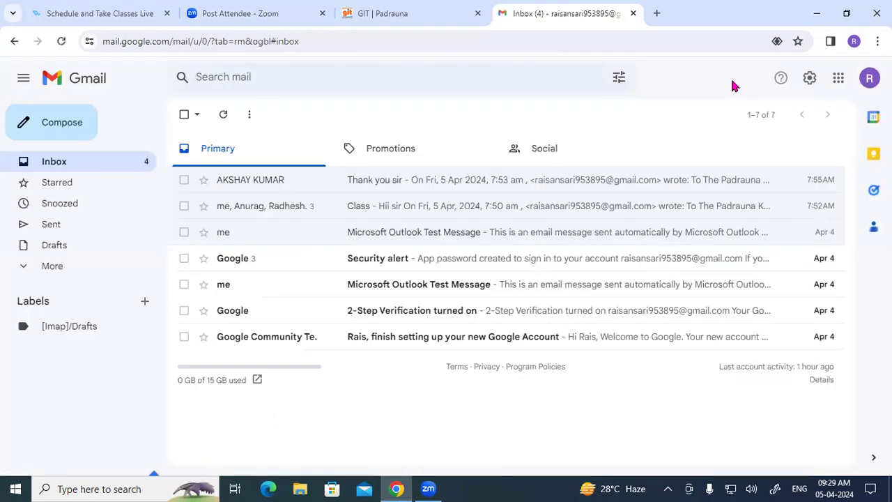
{"action": "left_click", "coordinate": [633, 13]}
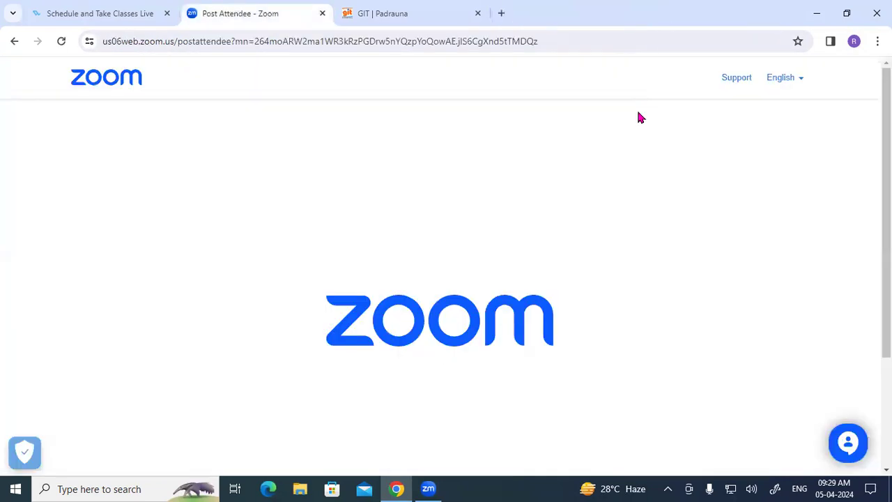
{"action": "left_click", "coordinate": [503, 14]}
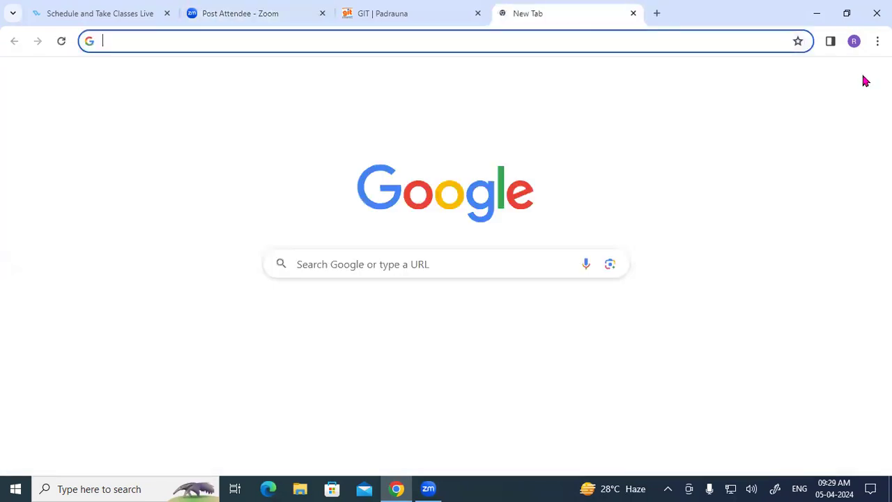
{"action": "left_click", "coordinate": [744, 81]}
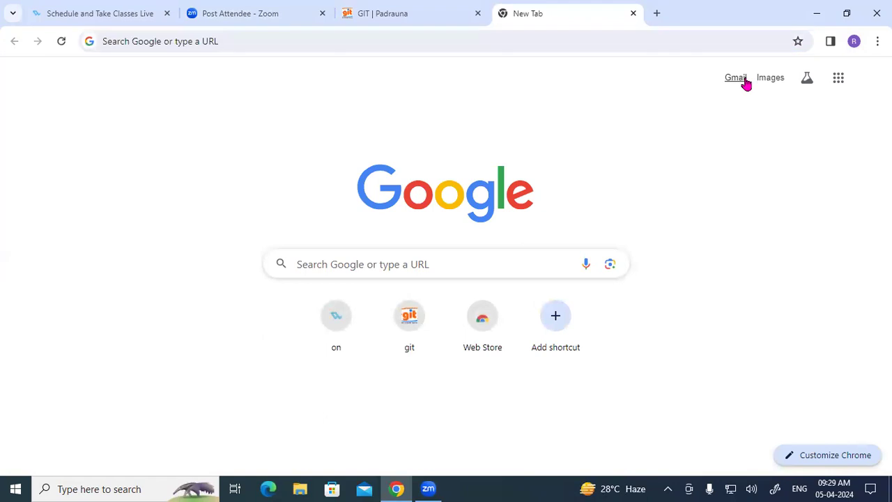
- Sign out of the current Google account from a new browser tab
{"action": "left_click", "coordinate": [658, 14]}
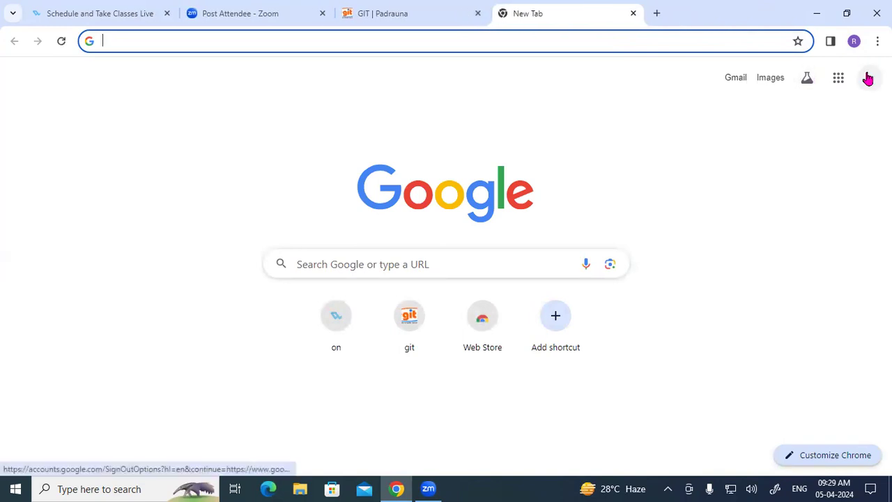
{"action": "left_click", "coordinate": [868, 78]}
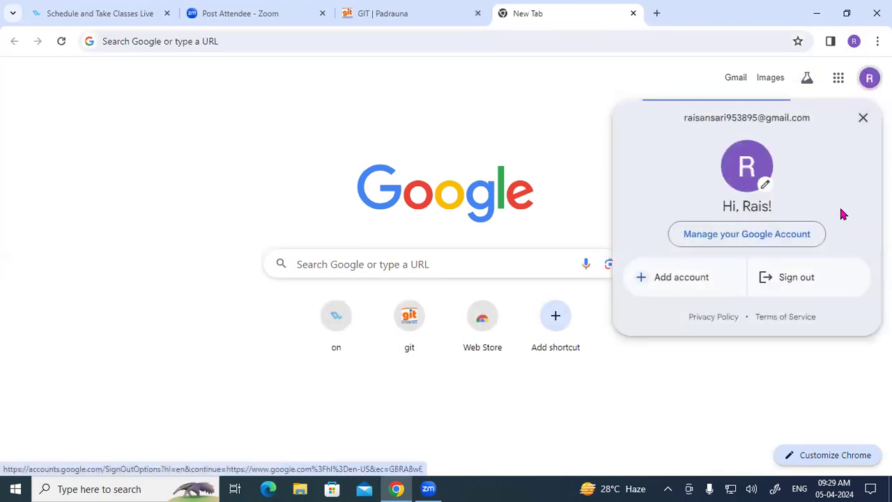
{"action": "scroll", "coordinate": [788, 401], "scroll_direction": "down", "scroll_amount": 2}
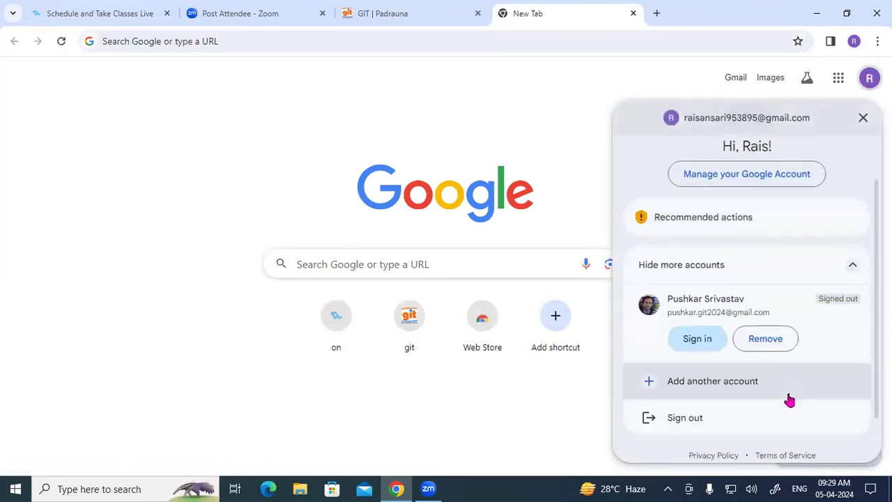
{"action": "left_click", "coordinate": [767, 412]}
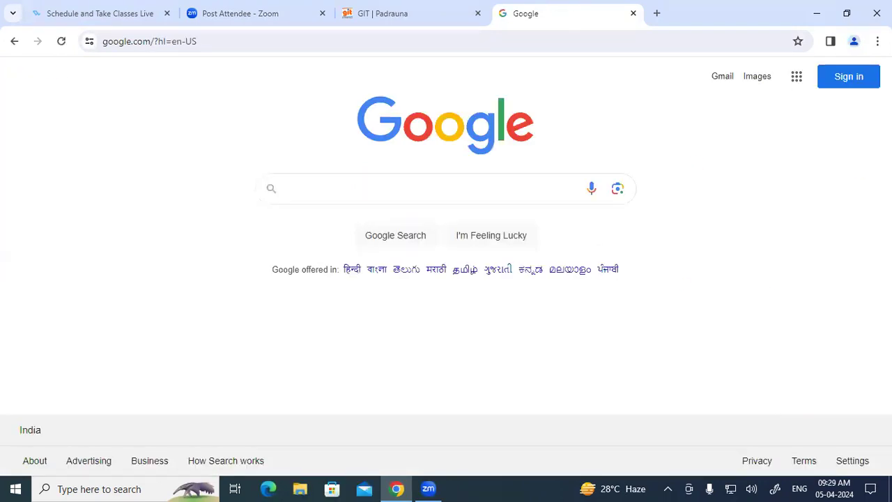
- Go to the Gmail sign-in with another account and start creating a new Google account for personal use
{"action": "left_click", "coordinate": [717, 82]}
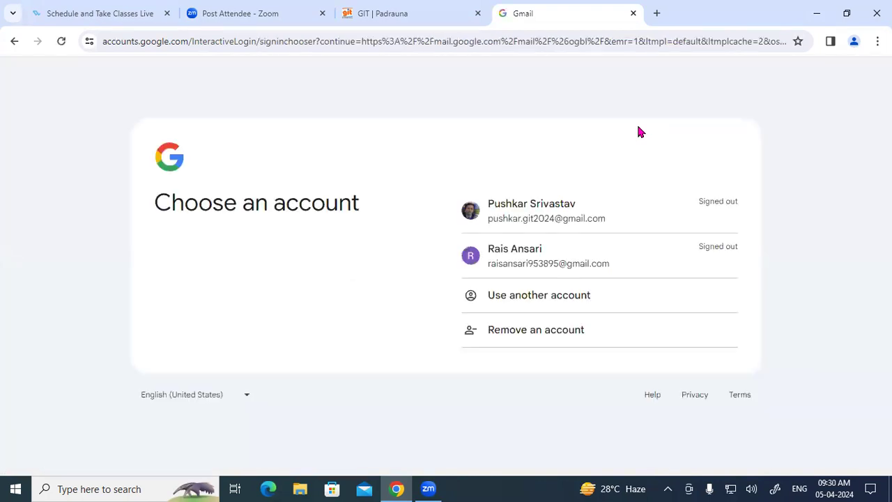
{"action": "left_click", "coordinate": [541, 297]}
{"action": "left_click", "coordinate": [516, 217]}
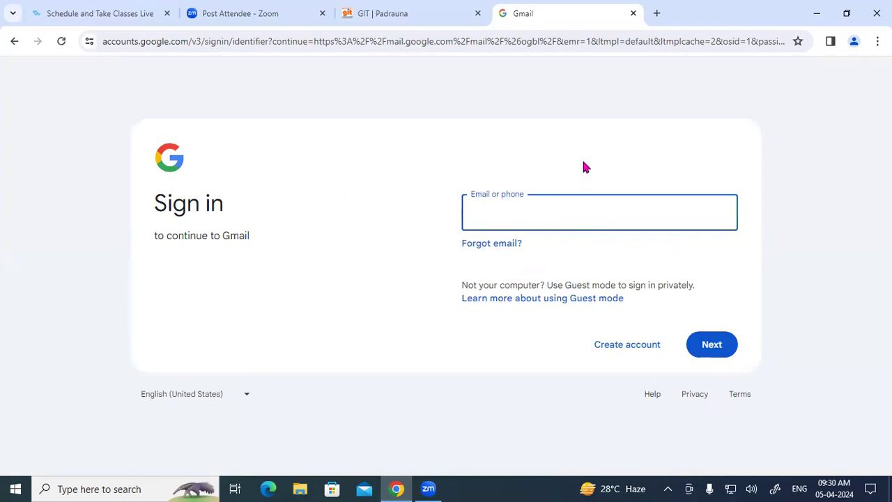
{"action": "left_click", "coordinate": [617, 346]}
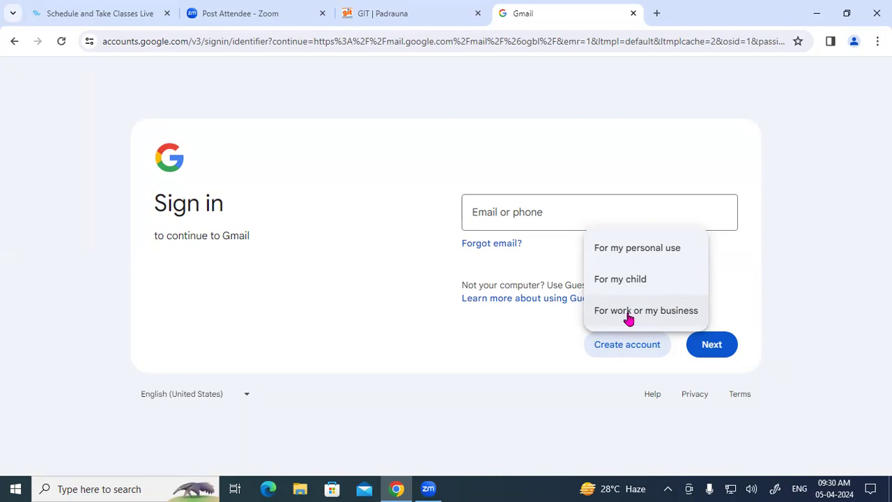
{"action": "left_click", "coordinate": [641, 257]}
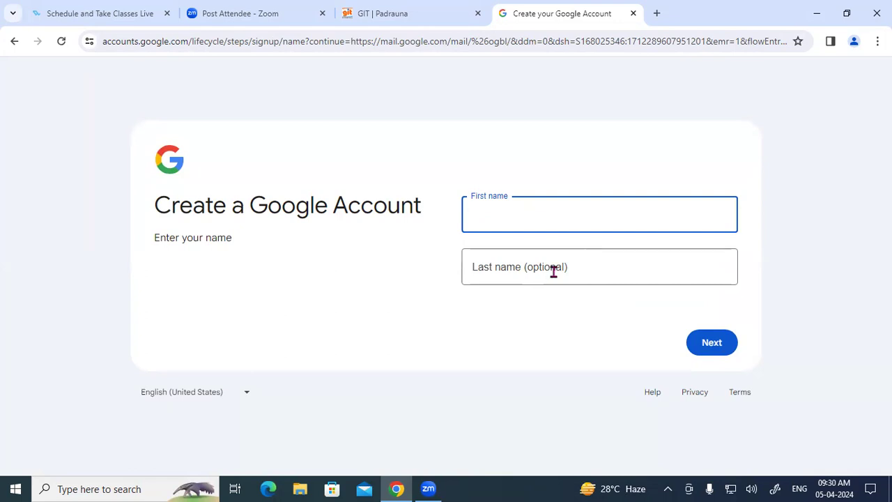
- Enter the account holder's first and last name and continue to the basic information form
{"action": "left_click", "coordinate": [519, 214]}
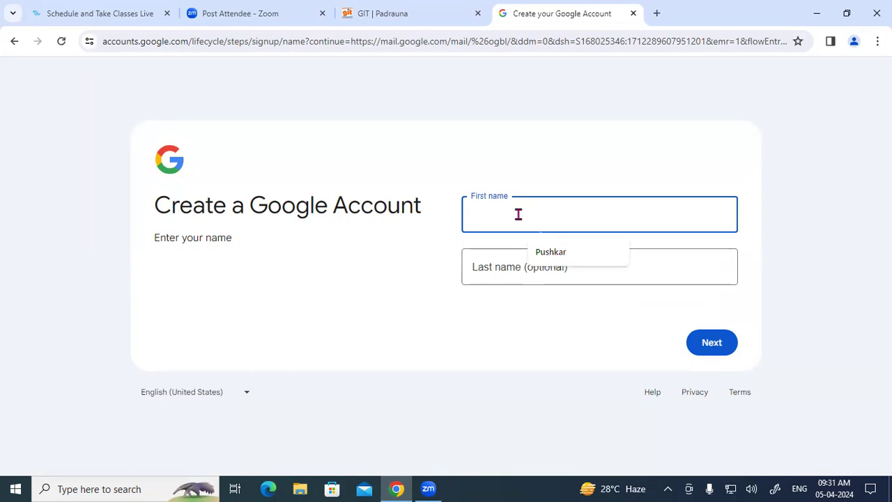
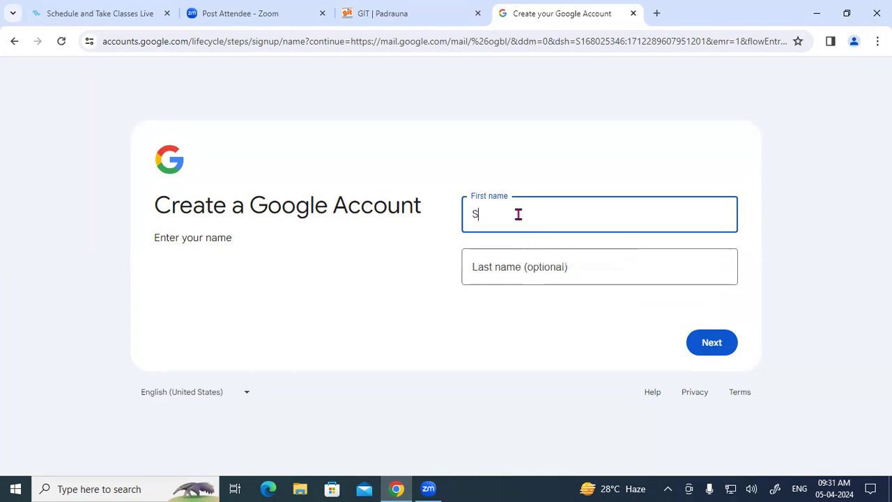
{"action": "key", "text": "Tab"}
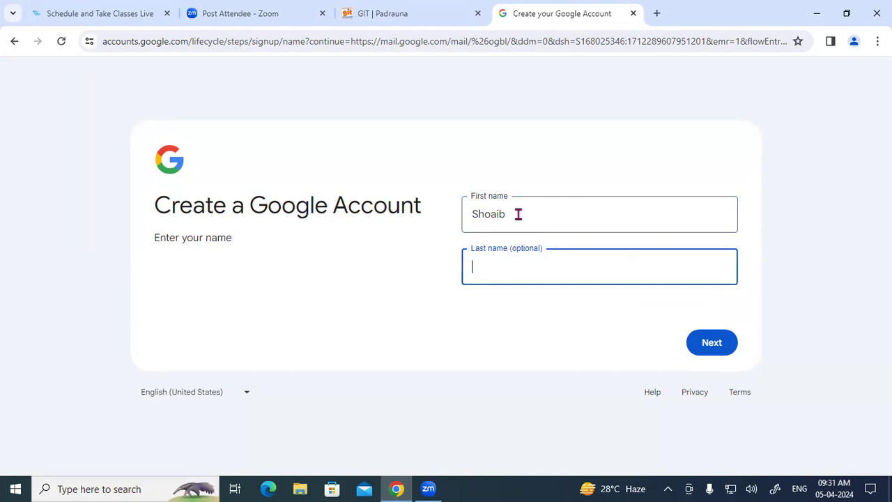
{"action": "left_click", "coordinate": [548, 158]}
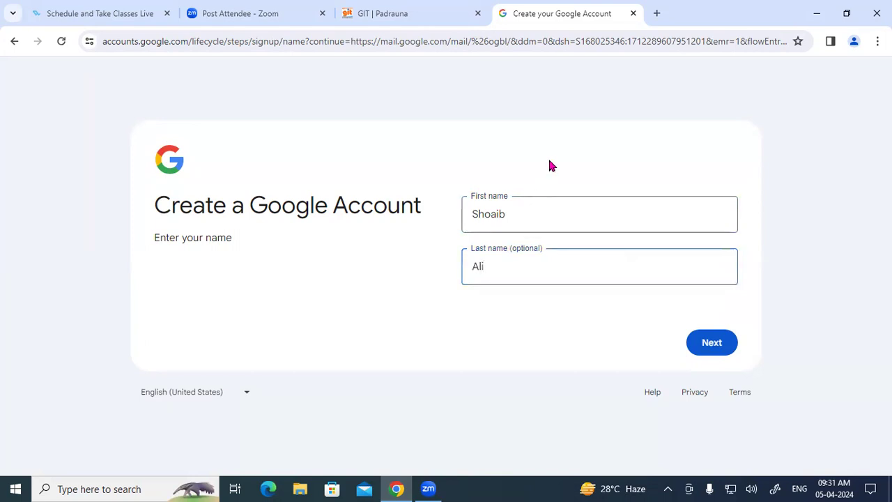
{"action": "left_click", "coordinate": [711, 345]}
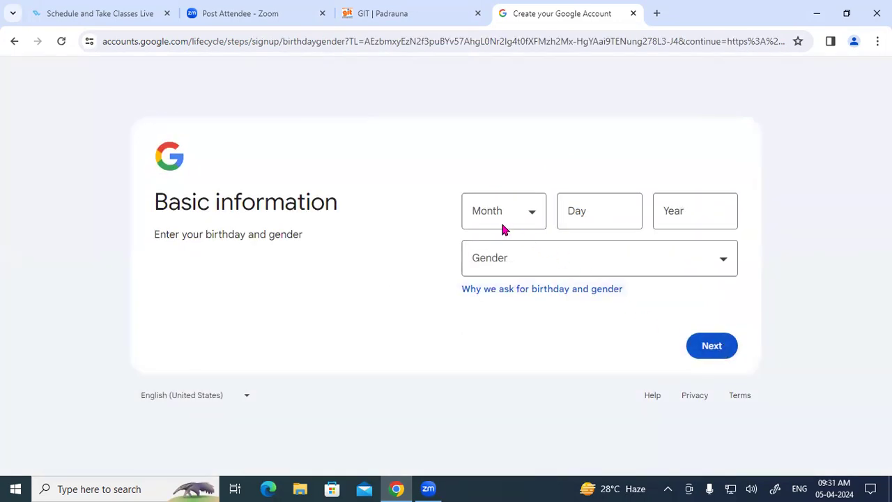
- Enter the account holder's date of birth, set the gender to Male, and continue to the username form
{"action": "left_click", "coordinate": [516, 221]}
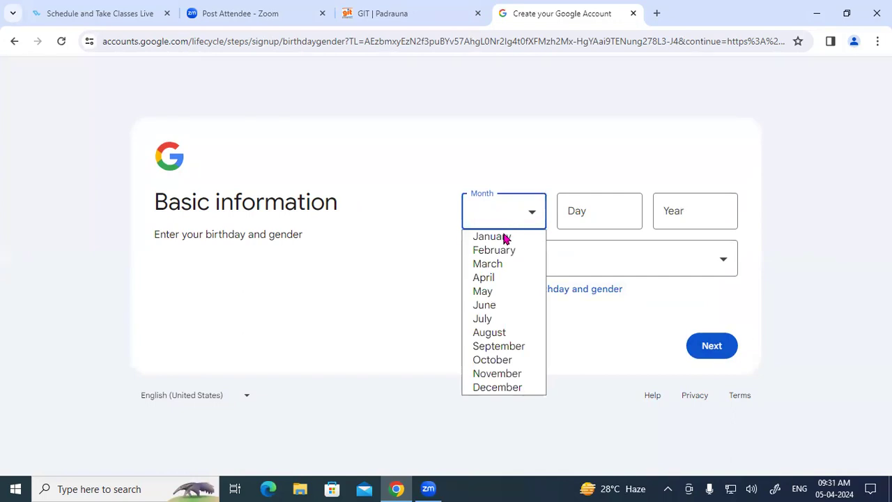
{"action": "left_click", "coordinate": [506, 237]}
{"action": "left_click", "coordinate": [572, 221]}
{"action": "type", "text": "01"}
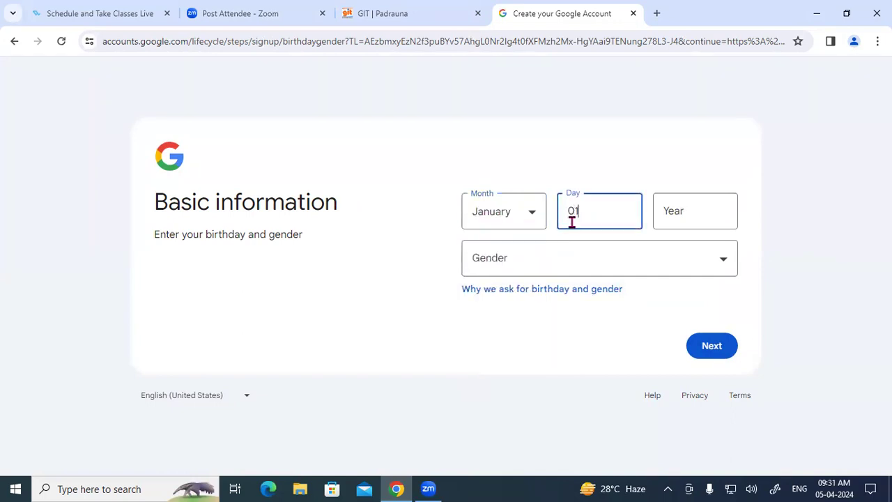
{"action": "key", "text": "Tab"}
{"action": "type", "text": "2002"}
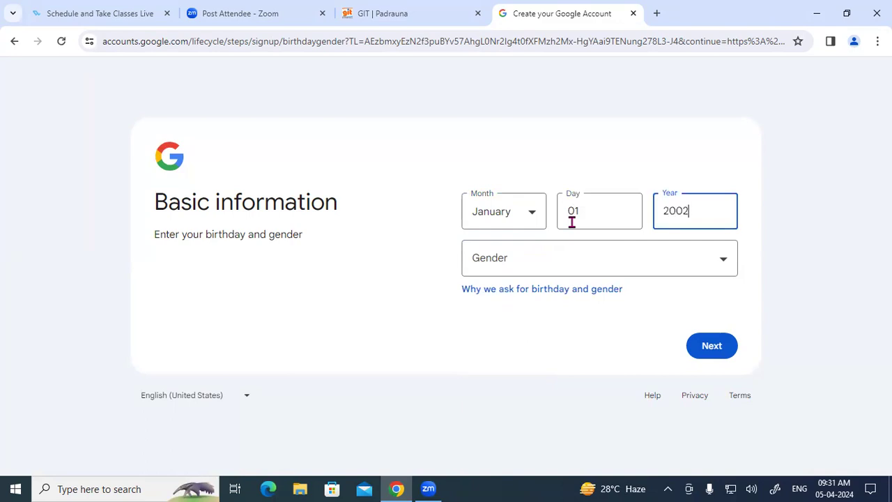
{"action": "key", "text": "Tab"}
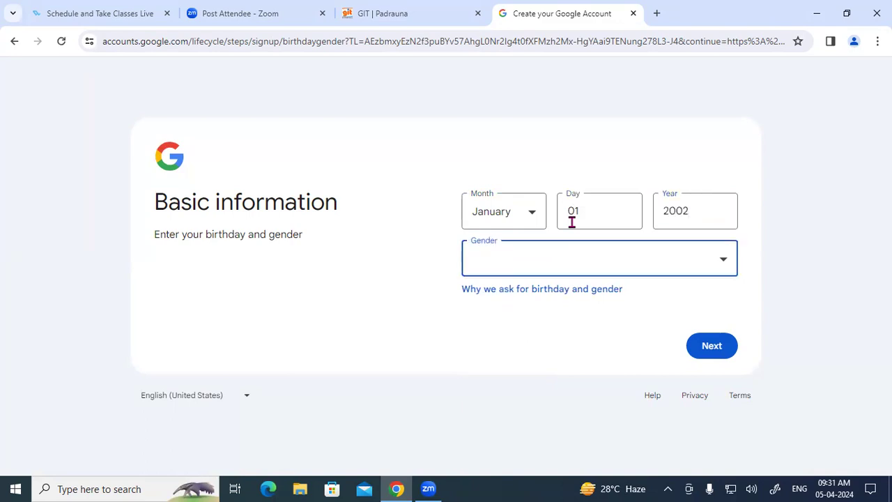
{"action": "left_click", "coordinate": [697, 256]}
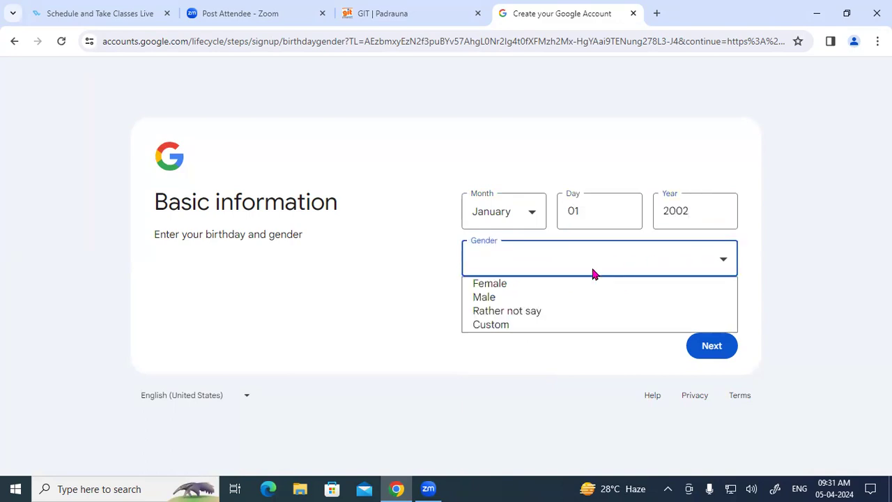
{"action": "left_click", "coordinate": [510, 301]}
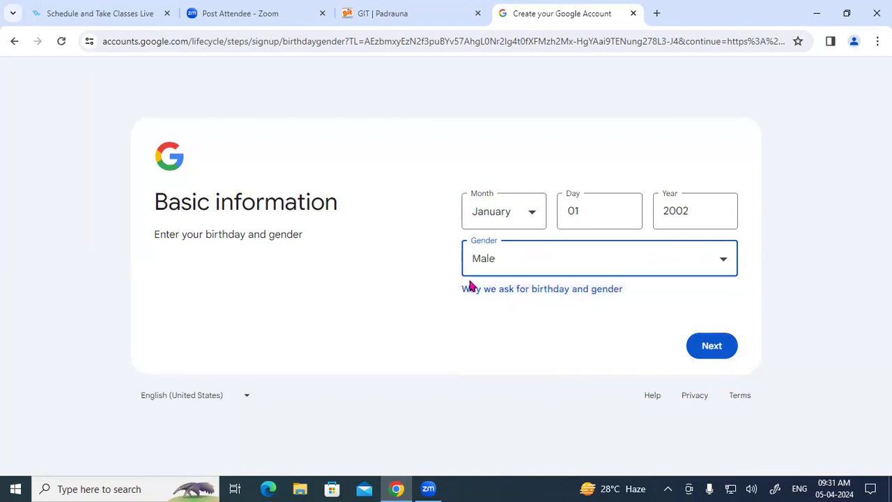
{"action": "left_click", "coordinate": [711, 347]}
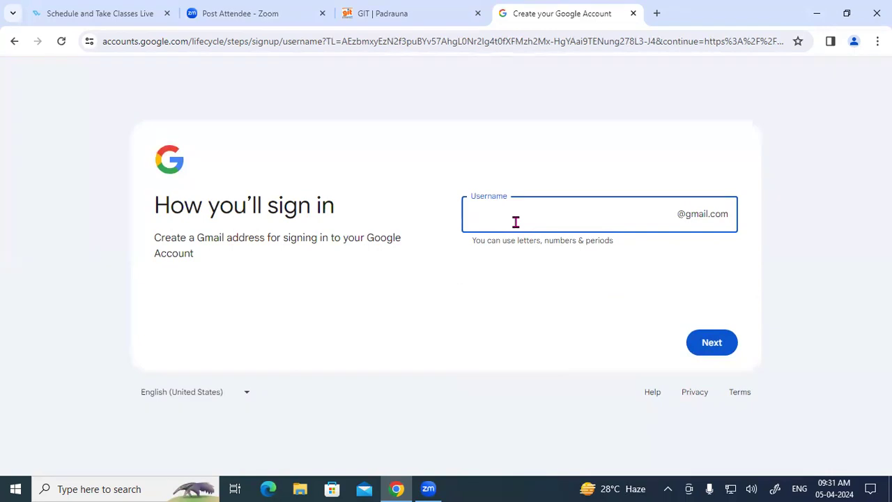
- Enter the desired Gmail username for the new account and continue to the password form
{"action": "key", "text": "Return"}
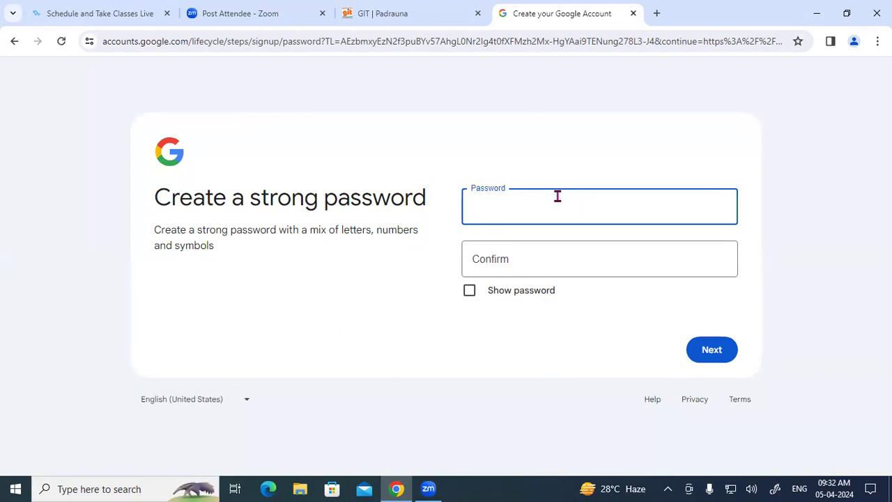
- Return to the username form and try a Gmail username with a different number ending
{"action": "left_click", "coordinate": [11, 44]}
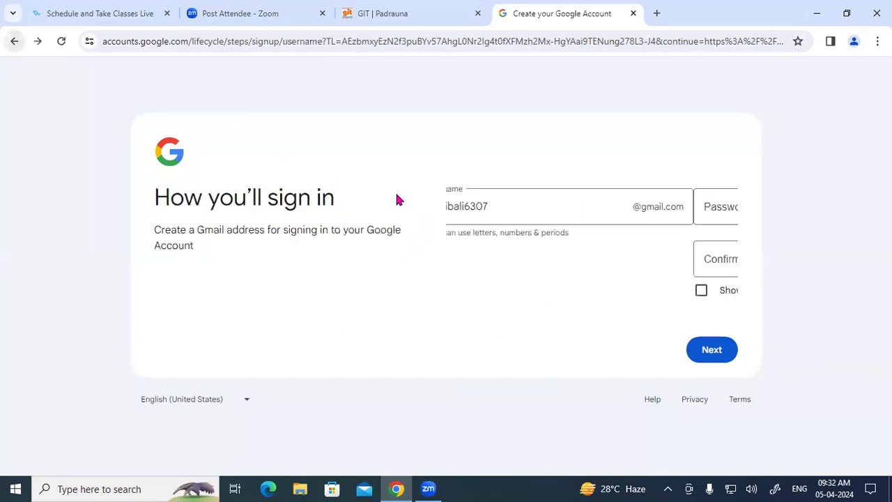
{"action": "left_click_drag", "start_coordinate": [538, 211], "coordinate": [511, 216]}
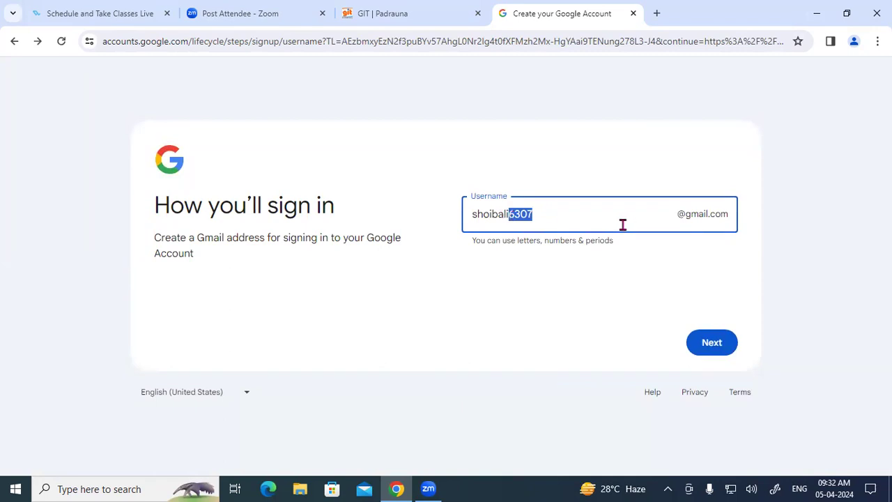
{"action": "key", "text": "BackSpace"}
{"action": "type", "text": "123"}
{"action": "key", "text": "Return"}
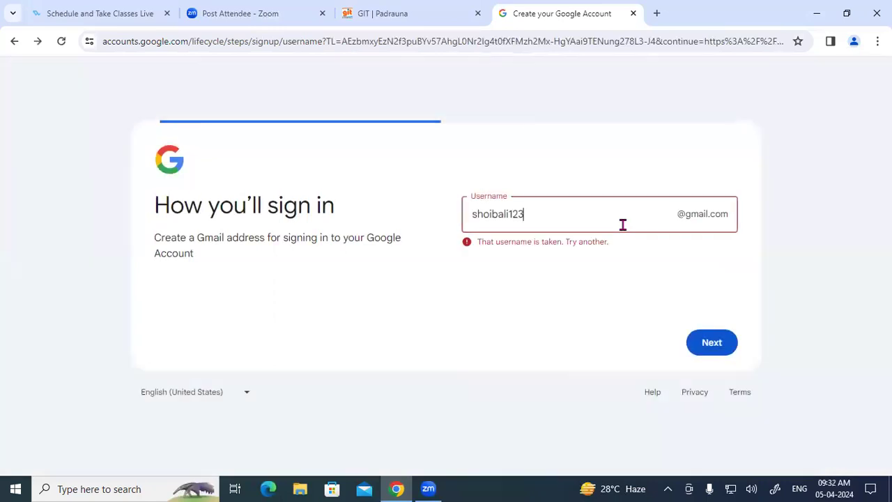
- Restore the previously entered Gmail username and continue to the password form
{"action": "left_click", "coordinate": [482, 244]}
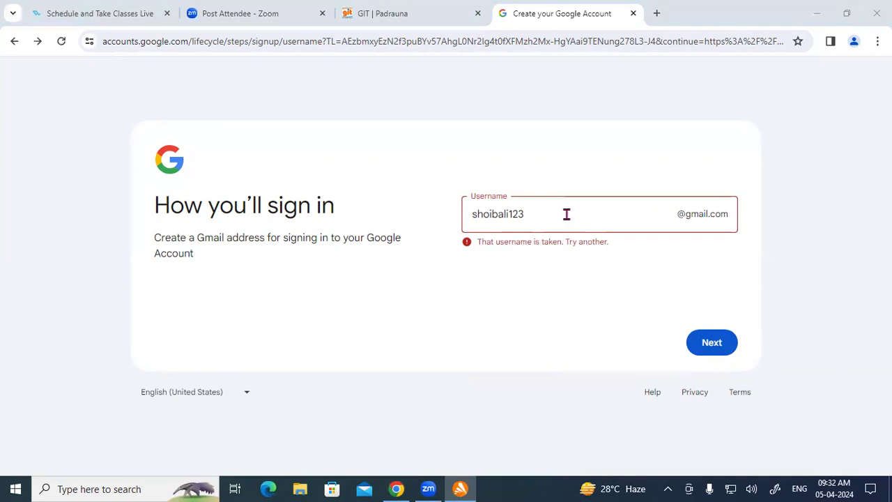
{"action": "left_click_drag", "start_coordinate": [513, 214], "coordinate": [542, 219]}
{"action": "key", "text": "ctrl+z"}
{"action": "left_click", "coordinate": [543, 220]}
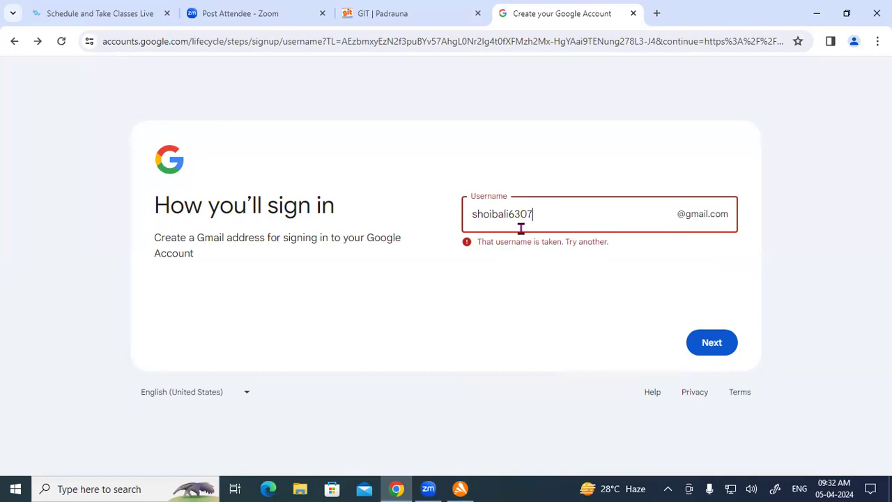
{"action": "left_click_drag", "start_coordinate": [510, 216], "coordinate": [539, 214]}
{"action": "left_click", "coordinate": [544, 209]}
{"action": "left_click", "coordinate": [694, 342]}
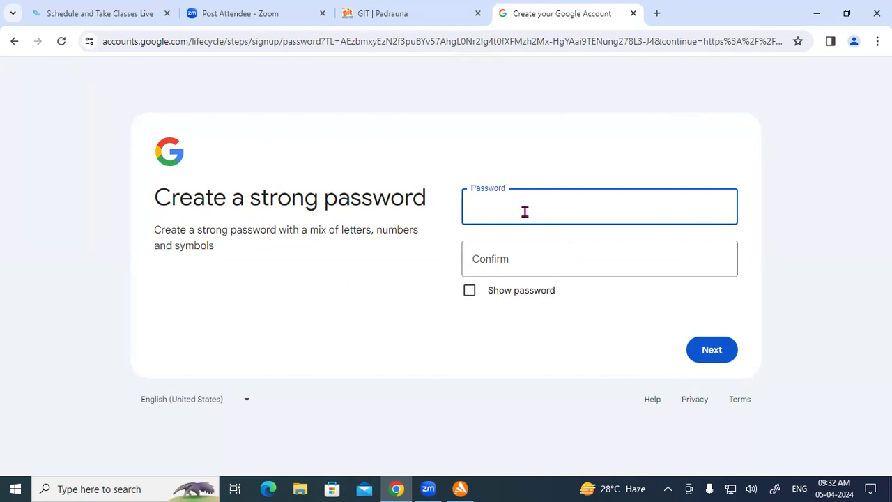
- Enter the new account's password, repeat it in the confirmation field, and submit it
{"action": "type", "text": "•••••••••"}
{"action": "key", "text": "Tab"}
{"action": "type", "text": "••••••••"}
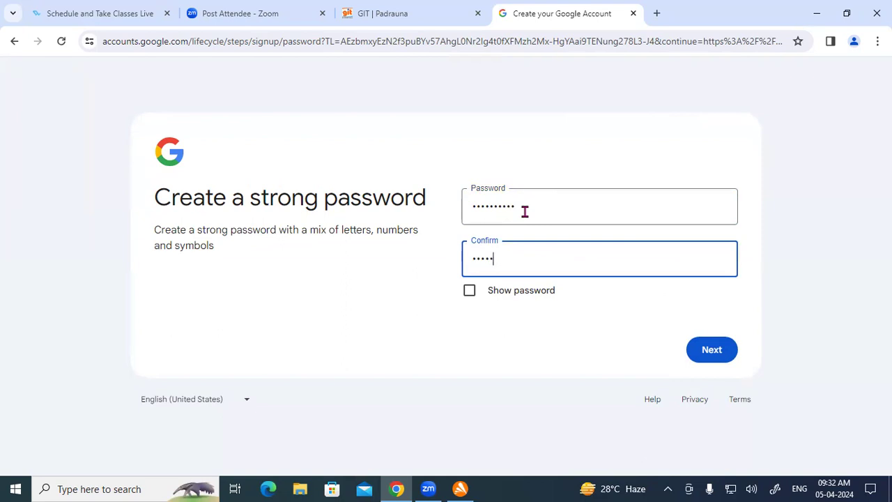
{"action": "type", "text": "••"}
{"action": "key", "text": "Return"}
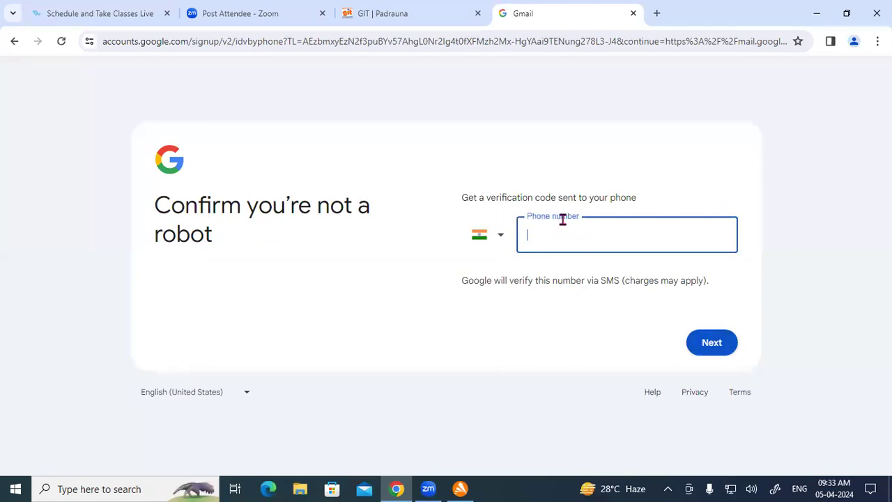
- Enter the account holder's phone number with India as the country and request the verification code
{"action": "key", "text": "Return"}
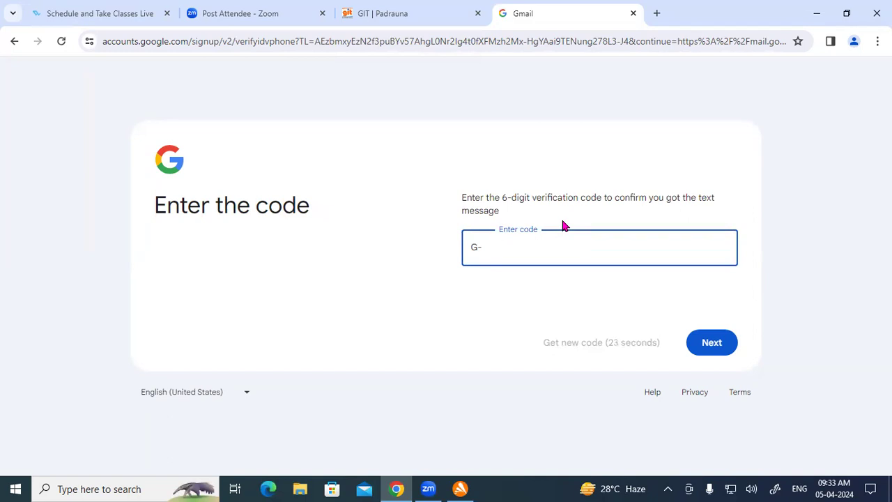
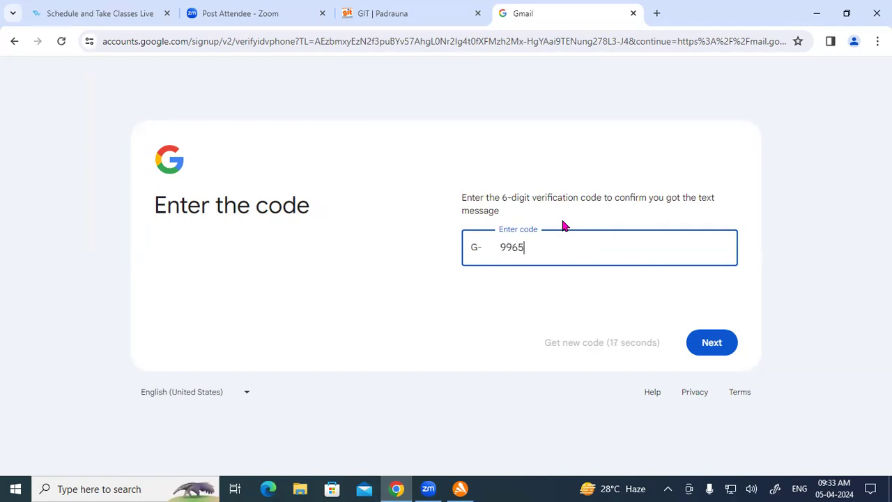
- Enter the 6-digit verification code received by text message and submit it
{"action": "key", "text": "Return"}
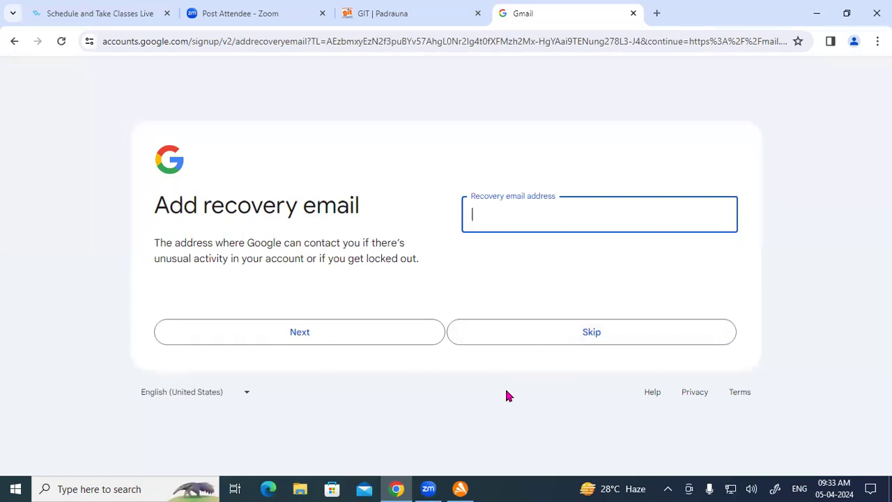
- Annotate the recovery email page in red pen, circling the recovery address field and drawing an arrow towards it, and clear the drawings
{"action": "left_click", "coordinate": [437, 192]}
{"action": "mouse_move", "coordinate": [322, 125]}
{"action": "left_mouse_down"}
{"action": "mouse_move", "coordinate": [314, 149]}
{"action": "mouse_move", "coordinate": [395, 110]}
{"action": "mouse_move", "coordinate": [397, 138]}
{"action": "mouse_move", "coordinate": [376, 133]}
{"action": "mouse_move", "coordinate": [410, 124]}
{"action": "left_mouse_up"}
{"action": "left_click", "coordinate": [335, 133]}
{"action": "mouse_move", "coordinate": [380, 89]}
{"action": "left_mouse_down"}
{"action": "mouse_move", "coordinate": [307, 139]}
{"action": "mouse_move", "coordinate": [410, 159]}
{"action": "mouse_move", "coordinate": [385, 88]}
{"action": "mouse_move", "coordinate": [378, 93]}
{"action": "left_mouse_up"}
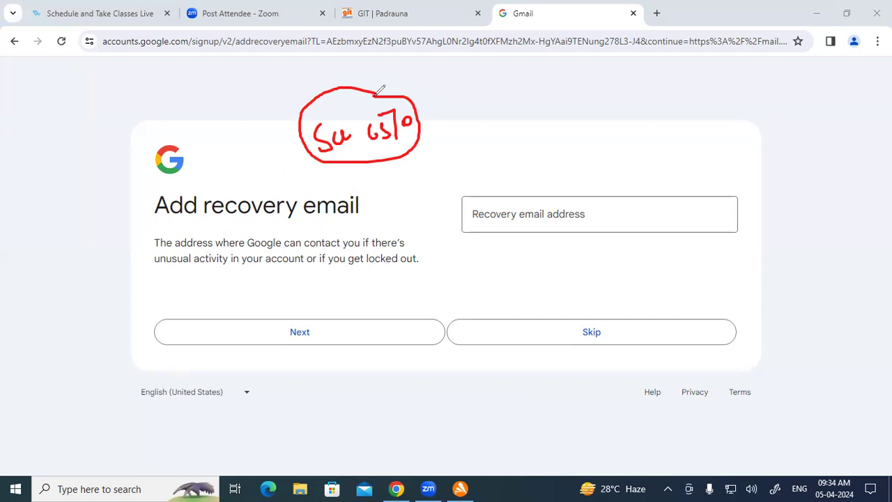
{"action": "mouse_move", "coordinate": [508, 195]}
{"action": "left_mouse_down"}
{"action": "mouse_move", "coordinate": [472, 225]}
{"action": "mouse_move", "coordinate": [590, 226]}
{"action": "mouse_move", "coordinate": [518, 189]}
{"action": "mouse_move", "coordinate": [502, 196]}
{"action": "left_mouse_up"}
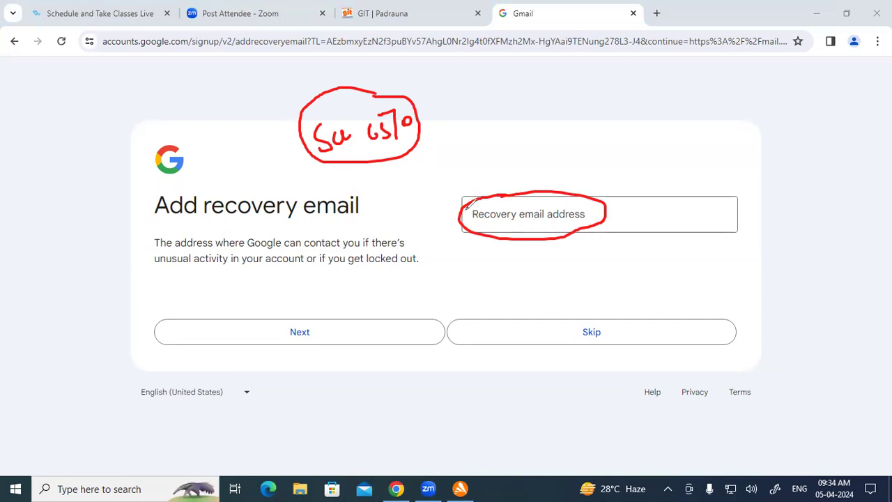
{"action": "mouse_move", "coordinate": [228, 197]}
{"action": "left_mouse_down"}
{"action": "mouse_move", "coordinate": [260, 132]}
{"action": "mouse_move", "coordinate": [479, 95]}
{"action": "mouse_move", "coordinate": [516, 153]}
{"action": "mouse_move", "coordinate": [498, 150]}
{"action": "mouse_move", "coordinate": [521, 150]}
{"action": "left_mouse_up"}
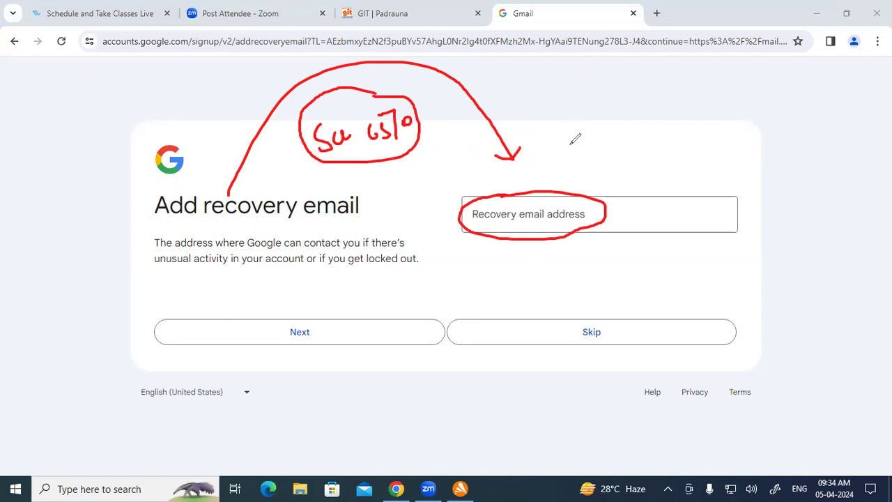
{"action": "mouse_move", "coordinate": [378, 280]}
{"action": "left_mouse_down"}
{"action": "mouse_move", "coordinate": [378, 236]}
{"action": "mouse_move", "coordinate": [404, 255]}
{"action": "left_mouse_up"}
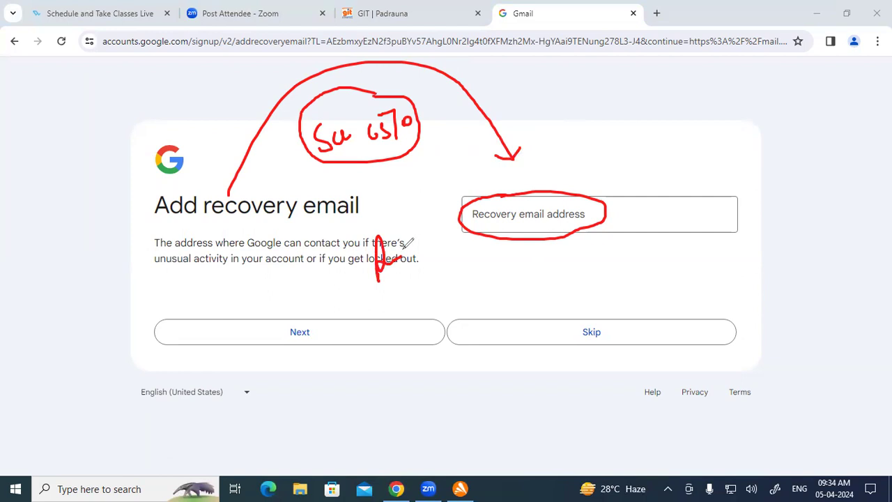
{"action": "mouse_move", "coordinate": [535, 99]}
{"action": "left_mouse_down"}
{"action": "mouse_move", "coordinate": [548, 143]}
{"action": "mouse_move", "coordinate": [568, 95]}
{"action": "left_mouse_up"}
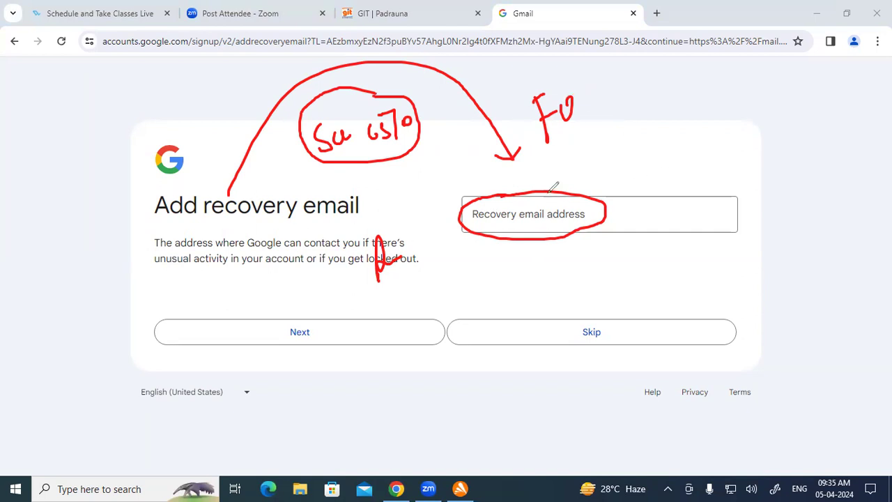
{"action": "left_click_drag", "start_coordinate": [499, 207], "coordinate": [531, 205]}
{"action": "left_click", "coordinate": [4, 406]}
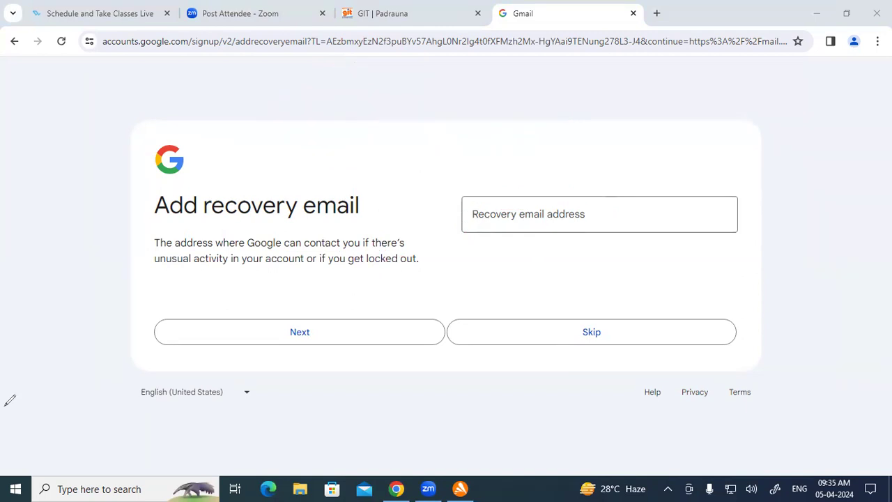
- Skip adding a recovery email and highlight the new Gmail address in the account review
{"action": "left_click", "coordinate": [595, 338]}
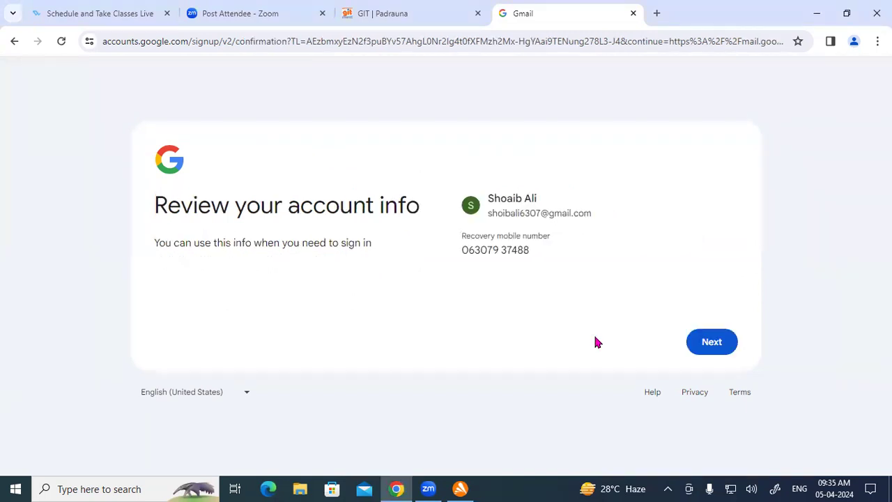
{"action": "left_click_drag", "start_coordinate": [479, 258], "coordinate": [522, 242]}
{"action": "left_click_drag", "start_coordinate": [496, 213], "coordinate": [544, 215]}
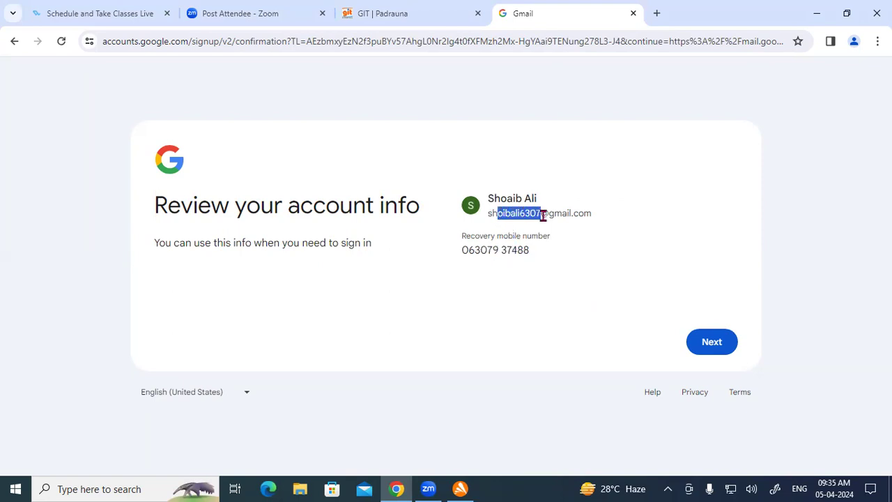
{"action": "left_click", "coordinate": [523, 216]}
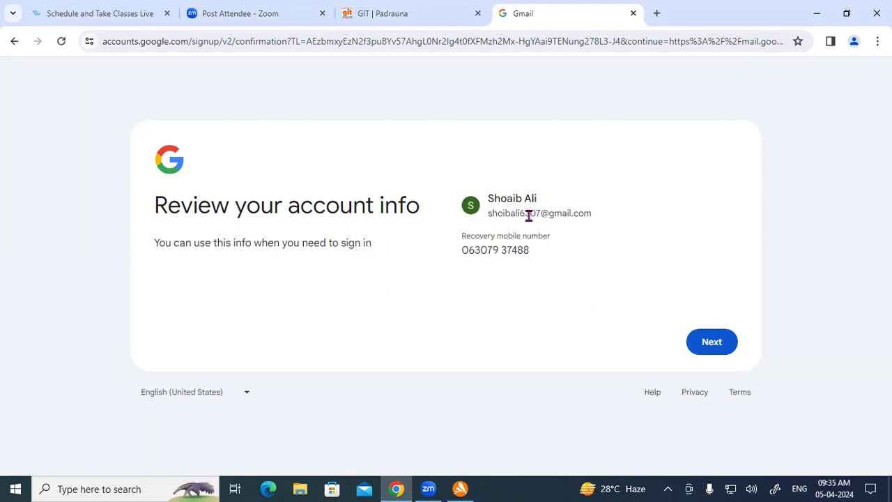
{"action": "left_click_drag", "start_coordinate": [522, 215], "coordinate": [542, 215]}
- Confirm the reviewed account info and agree to the privacy and terms to create the account
{"action": "left_click", "coordinate": [712, 342]}
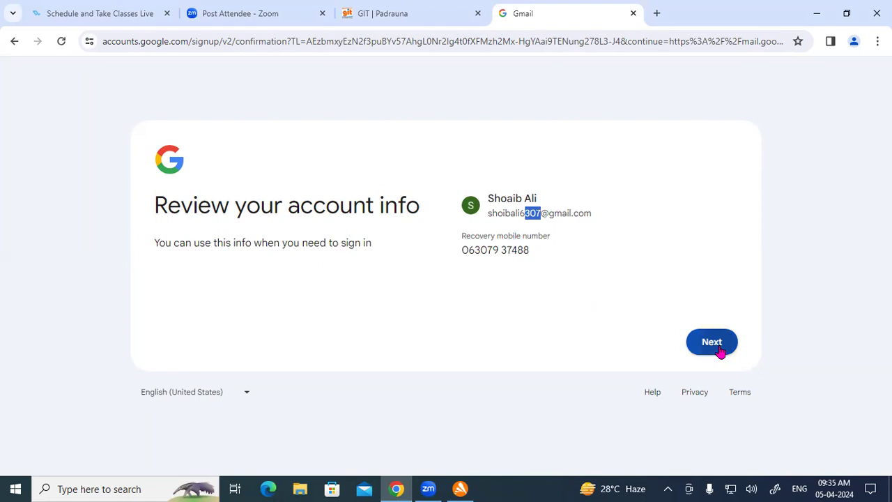
{"action": "scroll", "coordinate": [579, 349], "scroll_direction": "down", "scroll_amount": 10}
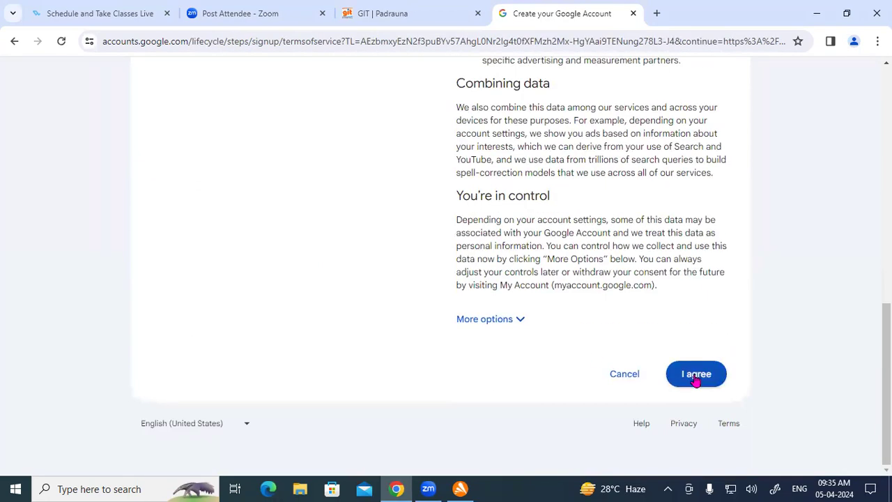
{"action": "left_click", "coordinate": [696, 377]}
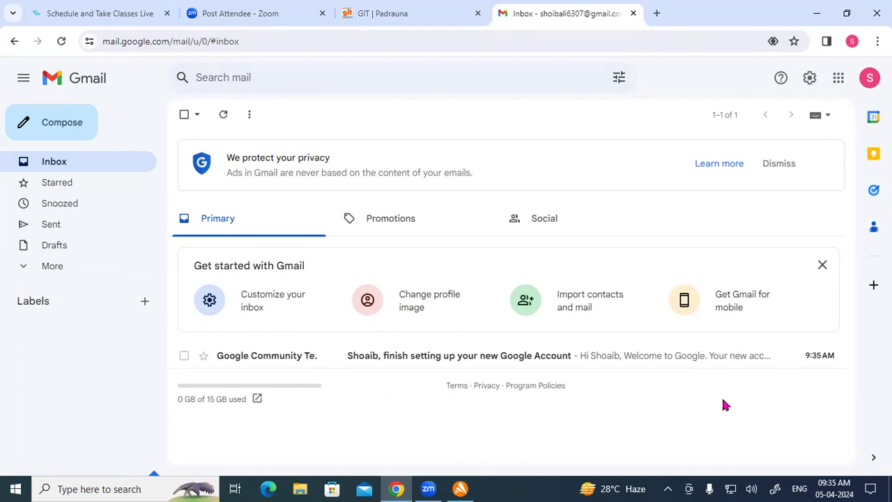
- Handwrite "POP" and "IMAP" in red pen over the inbox, separated by a vertical line and underlined, and clear the drawings
{"action": "left_click", "coordinate": [688, 489]}
{"action": "mouse_move", "coordinate": [383, 87]}
{"action": "left_mouse_down"}
{"action": "mouse_move", "coordinate": [388, 141]}
{"action": "mouse_move", "coordinate": [386, 119]}
{"action": "mouse_move", "coordinate": [411, 104]}
{"action": "mouse_move", "coordinate": [421, 130]}
{"action": "left_mouse_up"}
{"action": "left_click_drag", "start_coordinate": [422, 87], "coordinate": [430, 104]}
{"action": "left_click_drag", "start_coordinate": [491, 31], "coordinate": [482, 168]}
{"action": "left_click_drag", "start_coordinate": [523, 66], "coordinate": [544, 55]}
{"action": "mouse_move", "coordinate": [541, 58]}
{"action": "left_mouse_down"}
{"action": "mouse_move", "coordinate": [538, 95]}
{"action": "mouse_move", "coordinate": [582, 57]}
{"action": "mouse_move", "coordinate": [592, 80]}
{"action": "left_mouse_up"}
{"action": "mouse_move", "coordinate": [573, 74]}
{"action": "left_mouse_down"}
{"action": "mouse_move", "coordinate": [590, 70]}
{"action": "mouse_move", "coordinate": [594, 89]}
{"action": "left_mouse_up"}
{"action": "left_click_drag", "start_coordinate": [591, 50], "coordinate": [596, 69]}
{"action": "left_click_drag", "start_coordinate": [386, 164], "coordinate": [451, 147]}
{"action": "left_click_drag", "start_coordinate": [535, 127], "coordinate": [613, 90]}
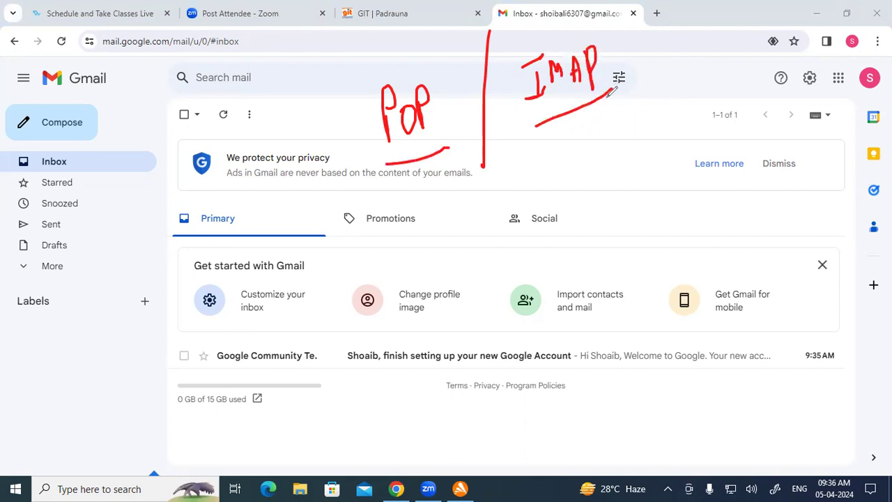
{"action": "left_click_drag", "start_coordinate": [375, 169], "coordinate": [490, 155]}
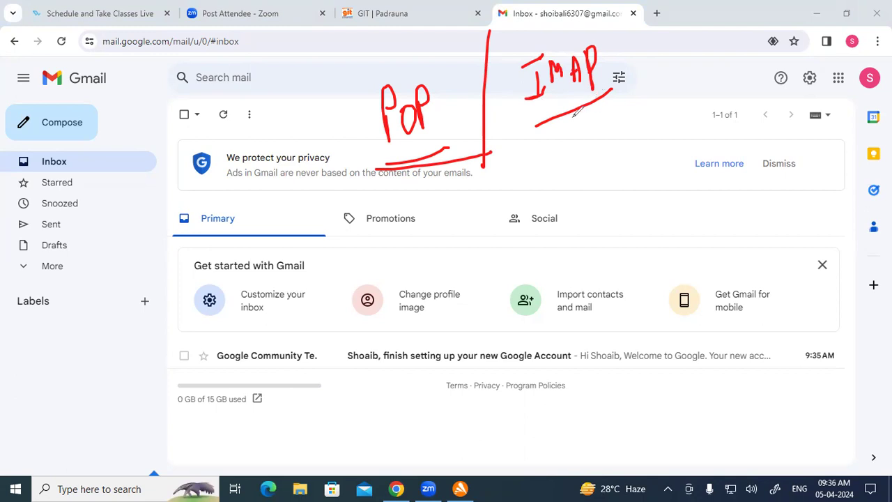
{"action": "left_click_drag", "start_coordinate": [553, 97], "coordinate": [576, 94]}
{"action": "mouse_move", "coordinate": [615, 87]}
{"action": "left_mouse_down"}
{"action": "mouse_move", "coordinate": [601, 123]}
{"action": "mouse_move", "coordinate": [586, 127]}
{"action": "left_mouse_up"}
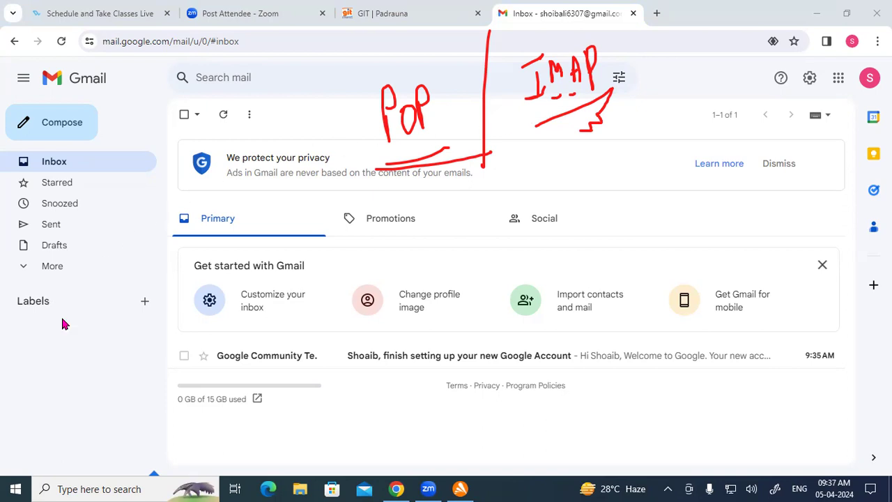
{"action": "key", "text": "Escape"}
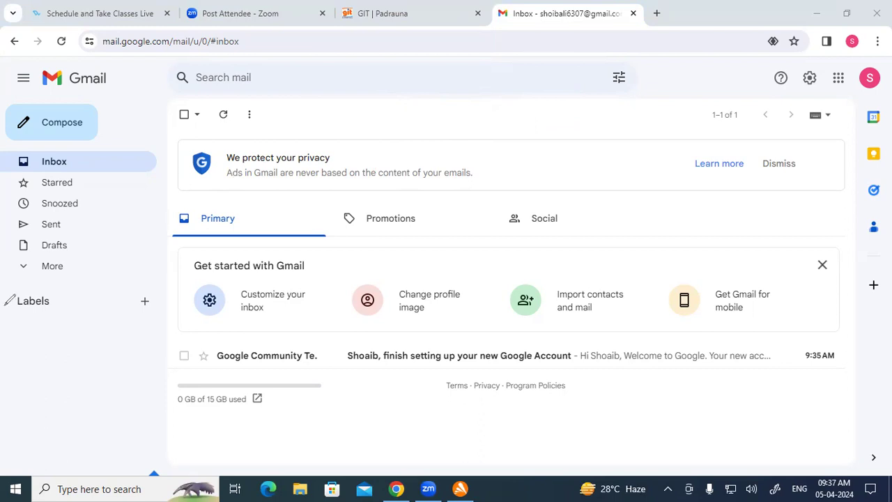
- Draw a curved red arrow over the inbox, handwrite "POP" and "IMAP" underlined with a circled "ON" below, and clear the drawings
{"action": "mouse_move", "coordinate": [251, 148]}
{"action": "left_mouse_down"}
{"action": "mouse_move", "coordinate": [404, 72]}
{"action": "mouse_move", "coordinate": [582, 109]}
{"action": "mouse_move", "coordinate": [577, 101]}
{"action": "left_mouse_up"}
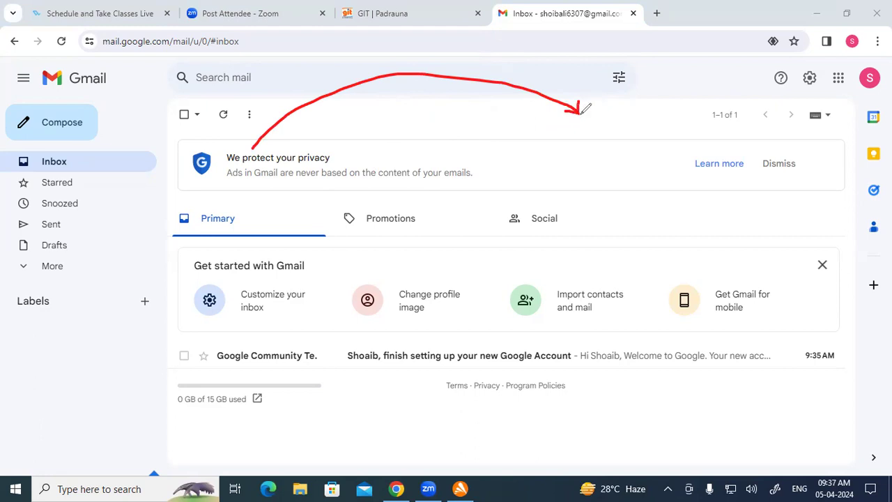
{"action": "mouse_move", "coordinate": [312, 214]}
{"action": "left_mouse_down"}
{"action": "mouse_move", "coordinate": [315, 234]}
{"action": "mouse_move", "coordinate": [318, 221]}
{"action": "mouse_move", "coordinate": [346, 224]}
{"action": "mouse_move", "coordinate": [352, 189]}
{"action": "mouse_move", "coordinate": [361, 203]}
{"action": "mouse_move", "coordinate": [363, 192]}
{"action": "left_mouse_up"}
{"action": "mouse_move", "coordinate": [419, 169]}
{"action": "left_mouse_down"}
{"action": "mouse_move", "coordinate": [444, 160]}
{"action": "mouse_move", "coordinate": [443, 191]}
{"action": "left_mouse_up"}
{"action": "mouse_move", "coordinate": [440, 193]}
{"action": "left_mouse_down"}
{"action": "mouse_move", "coordinate": [489, 157]}
{"action": "mouse_move", "coordinate": [496, 136]}
{"action": "mouse_move", "coordinate": [505, 157]}
{"action": "mouse_move", "coordinate": [523, 143]}
{"action": "mouse_move", "coordinate": [523, 125]}
{"action": "left_mouse_up"}
{"action": "left_click_drag", "start_coordinate": [333, 257], "coordinate": [591, 156]}
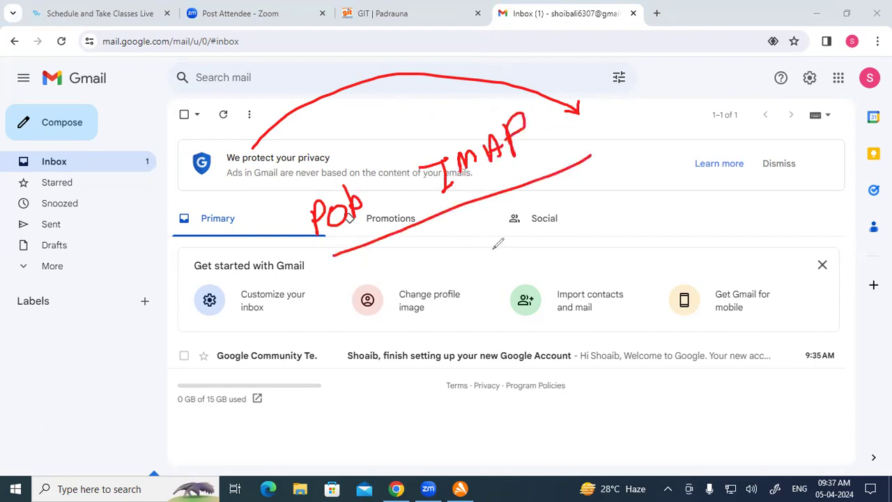
{"action": "left_click_drag", "start_coordinate": [433, 258], "coordinate": [452, 257]}
{"action": "mouse_move", "coordinate": [473, 227]}
{"action": "left_mouse_down"}
{"action": "mouse_move", "coordinate": [411, 268]}
{"action": "mouse_move", "coordinate": [480, 220]}
{"action": "left_mouse_up"}
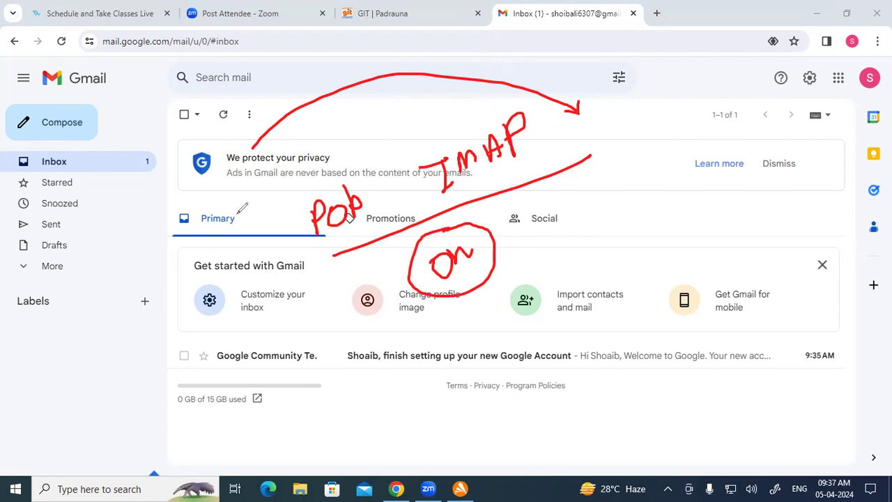
{"action": "key", "text": "Escape"}
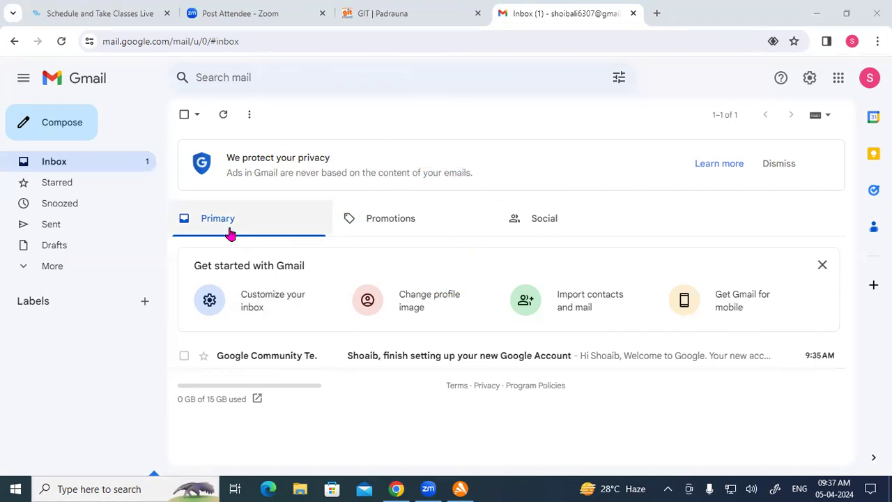
- Open Gmail's full Forwarding and POP/IMAP settings and highlight the POP and IMAP status texts
{"action": "left_click", "coordinate": [809, 80]}
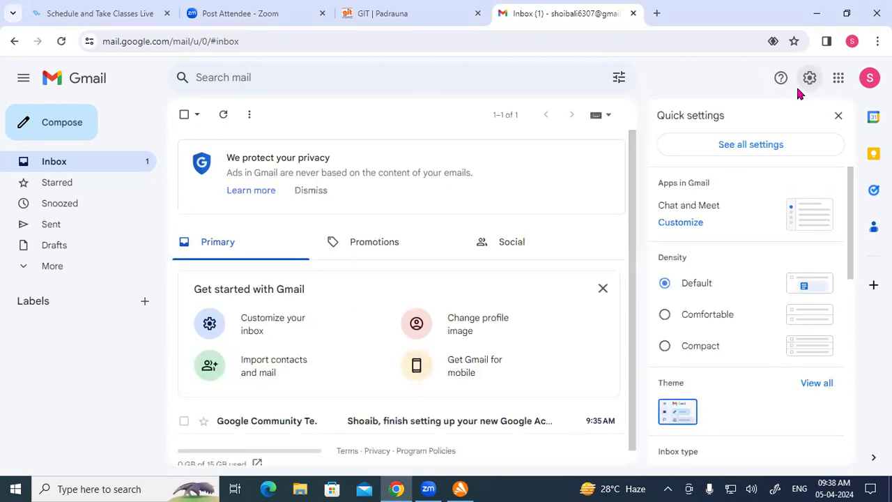
{"action": "left_click", "coordinate": [765, 149]}
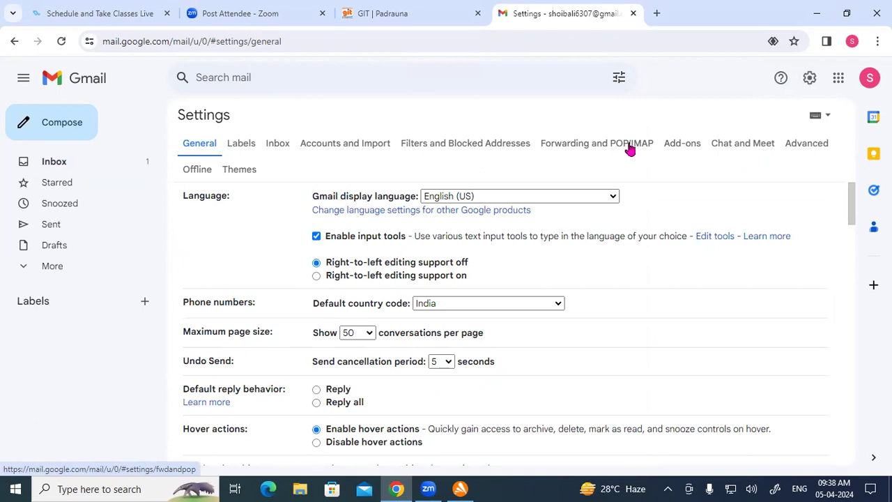
{"action": "left_click", "coordinate": [630, 145]}
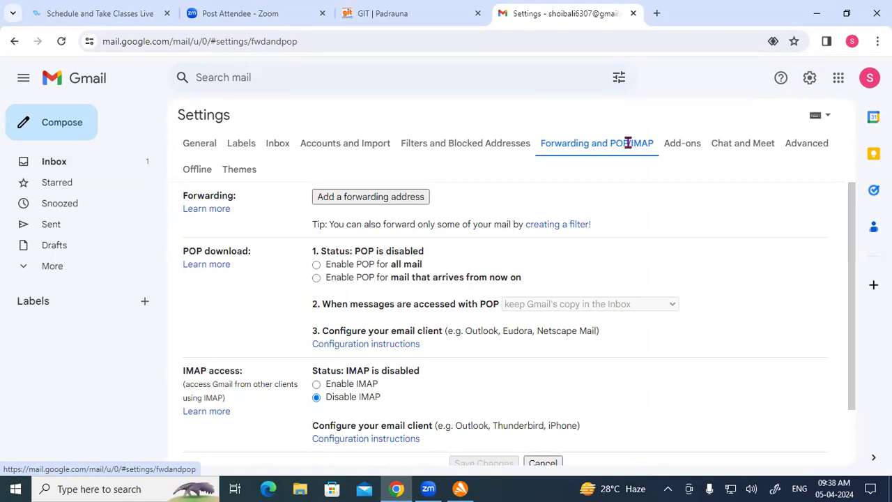
{"action": "left_click_drag", "start_coordinate": [352, 252], "coordinate": [430, 257]}
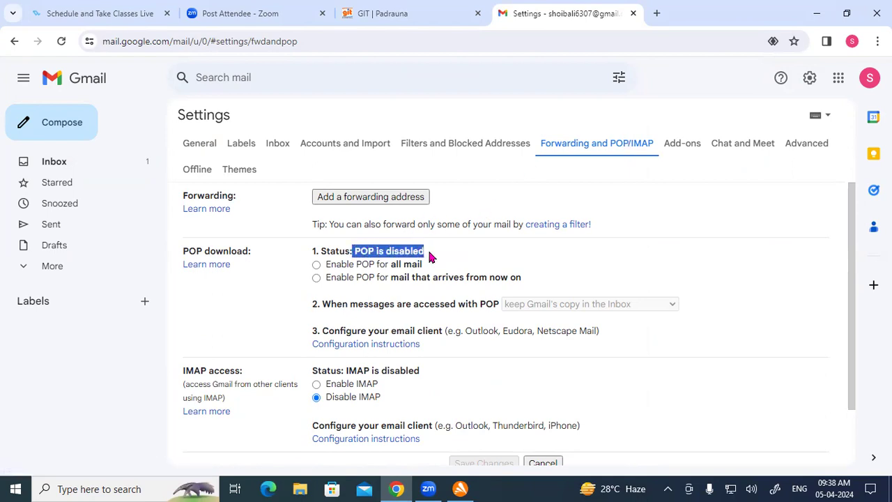
{"action": "left_click_drag", "start_coordinate": [341, 370], "coordinate": [420, 375]}
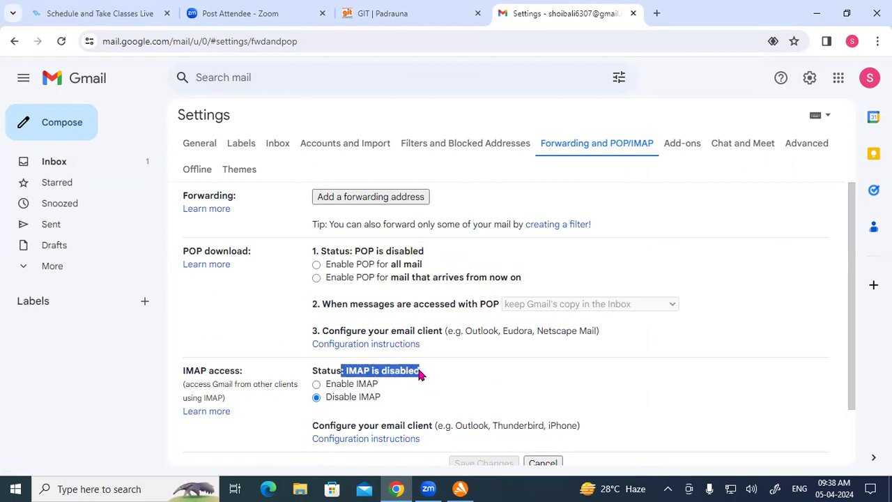
- Select Enable POP for all mail and Enable IMAP in the forwarding settings
{"action": "left_click", "coordinate": [317, 269]}
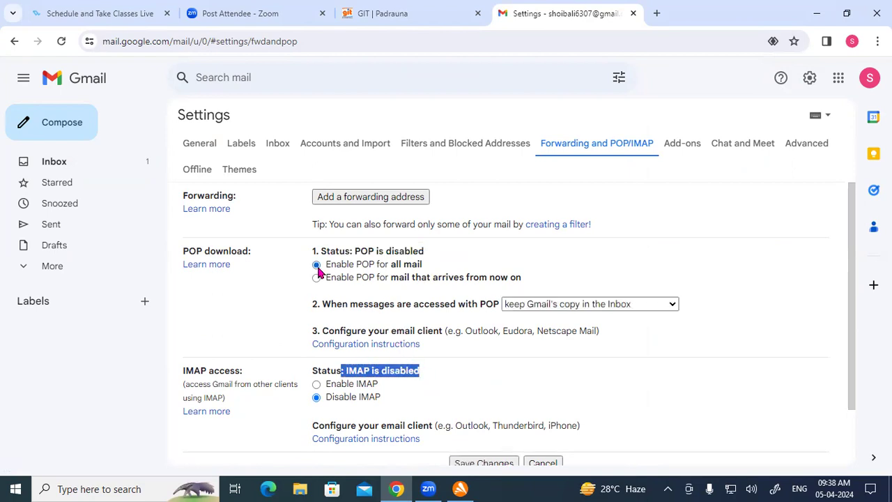
{"action": "left_click", "coordinate": [316, 395]}
{"action": "left_click", "coordinate": [317, 385]}
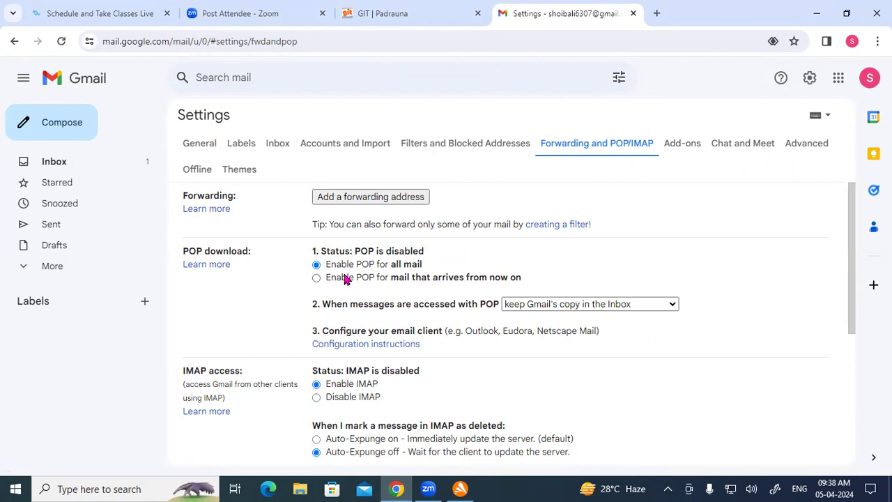
- Circle the POP status, POP download and IMAP access labels in red pen, mark the IMAP description, and clear the drawings
{"action": "left_click", "coordinate": [442, 131]}
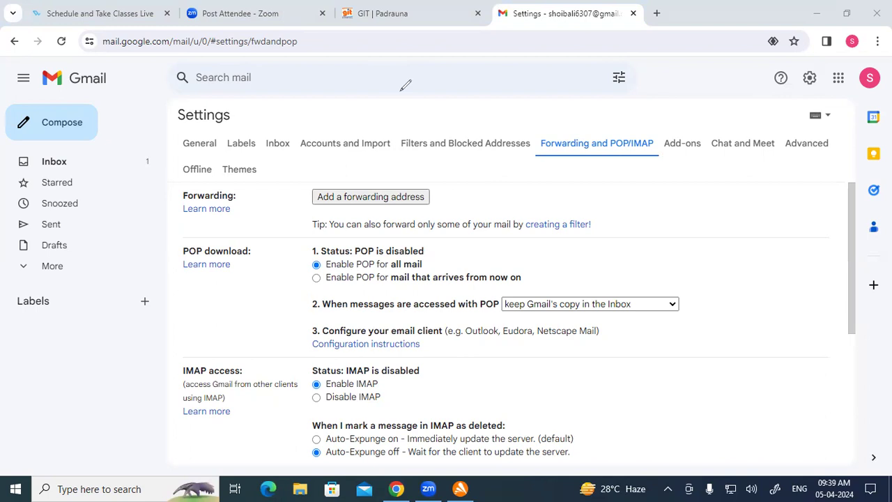
{"action": "mouse_move", "coordinate": [419, 258]}
{"action": "left_mouse_down"}
{"action": "mouse_move", "coordinate": [431, 253]}
{"action": "mouse_move", "coordinate": [393, 238]}
{"action": "mouse_move", "coordinate": [316, 242]}
{"action": "mouse_move", "coordinate": [318, 257]}
{"action": "mouse_move", "coordinate": [359, 257]}
{"action": "left_mouse_up"}
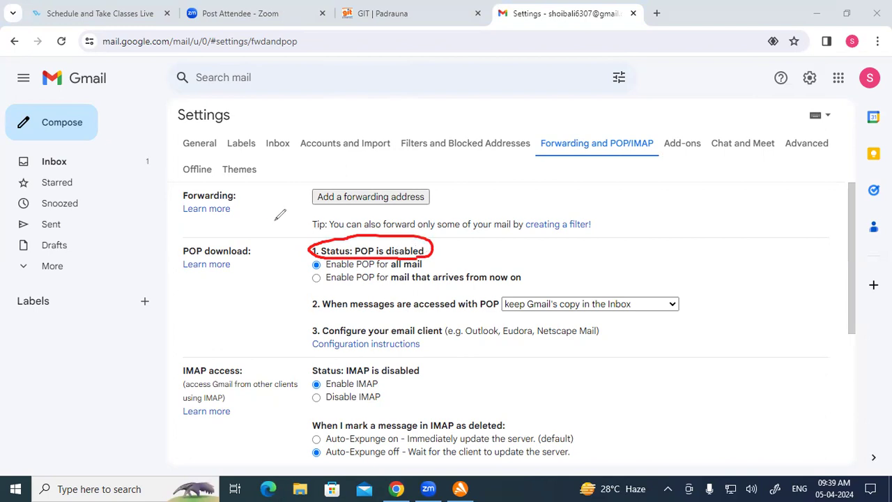
{"action": "mouse_move", "coordinate": [203, 238]}
{"action": "left_mouse_down"}
{"action": "mouse_move", "coordinate": [174, 254]}
{"action": "mouse_move", "coordinate": [254, 265]}
{"action": "mouse_move", "coordinate": [226, 224]}
{"action": "mouse_move", "coordinate": [201, 232]}
{"action": "left_mouse_up"}
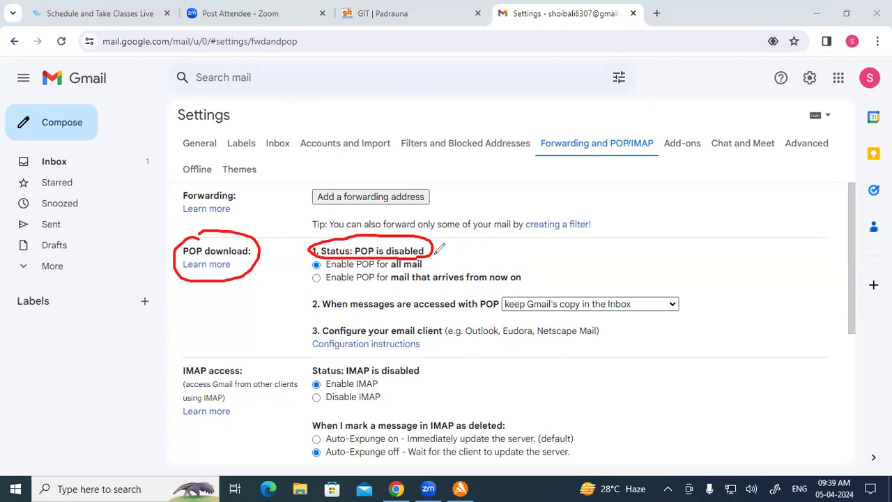
{"action": "mouse_move", "coordinate": [225, 361]}
{"action": "left_mouse_down"}
{"action": "mouse_move", "coordinate": [174, 362]}
{"action": "mouse_move", "coordinate": [269, 374]}
{"action": "mouse_move", "coordinate": [203, 357]}
{"action": "left_mouse_up"}
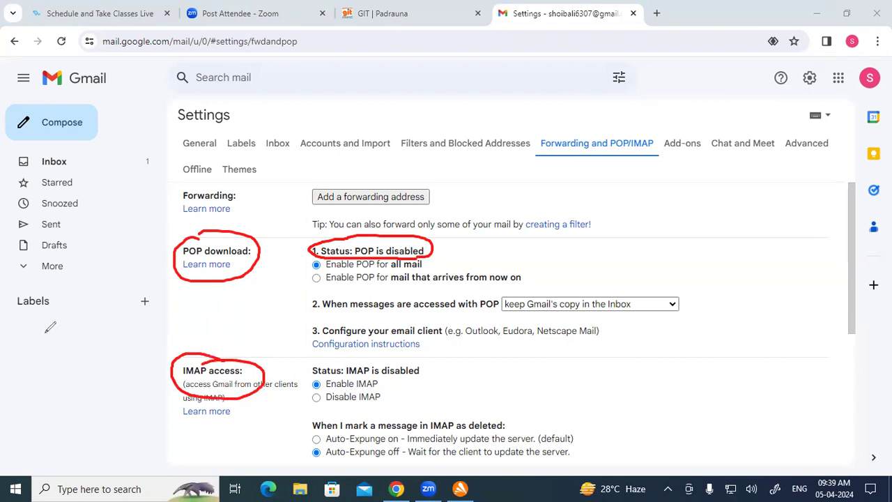
{"action": "left_click", "coordinate": [103, 353]}
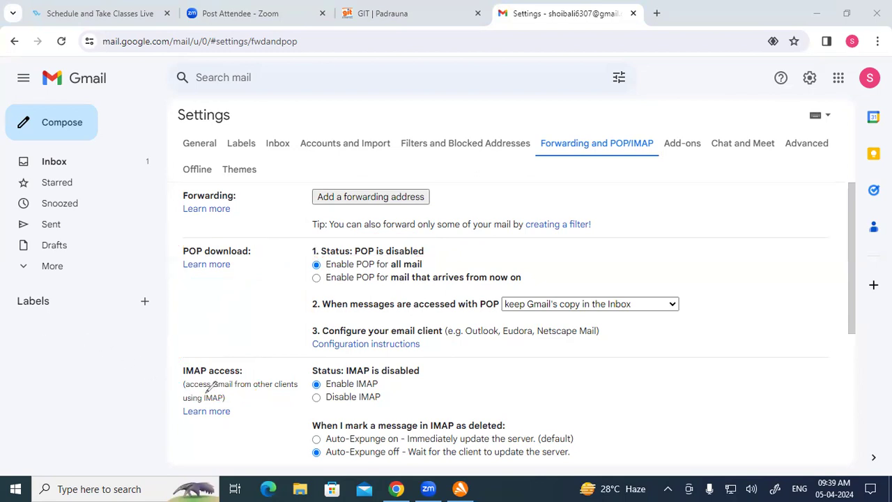
{"action": "left_click_drag", "start_coordinate": [195, 388], "coordinate": [264, 395]}
{"action": "left_click", "coordinate": [44, 322]}
- Save the POP and IMAP changes and dismiss the Get started with Gmail card in the inbox
{"action": "scroll", "coordinate": [359, 364], "scroll_direction": "down", "scroll_amount": 3}
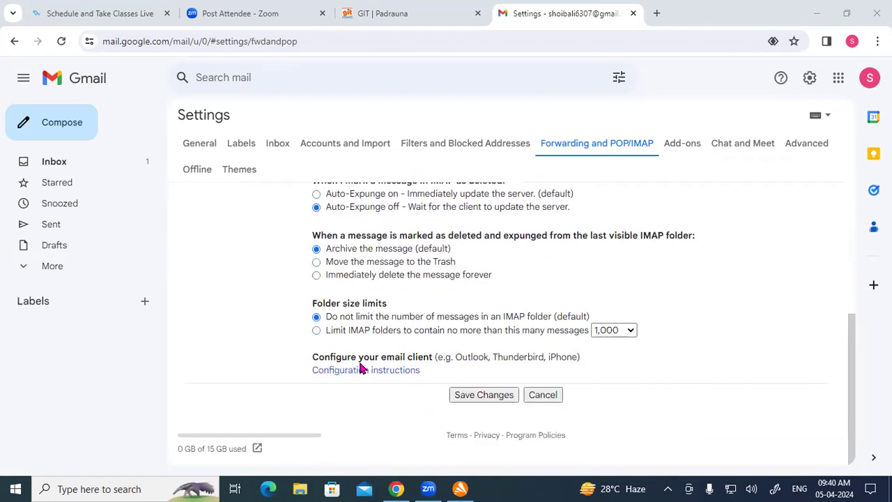
{"action": "left_click", "coordinate": [488, 395]}
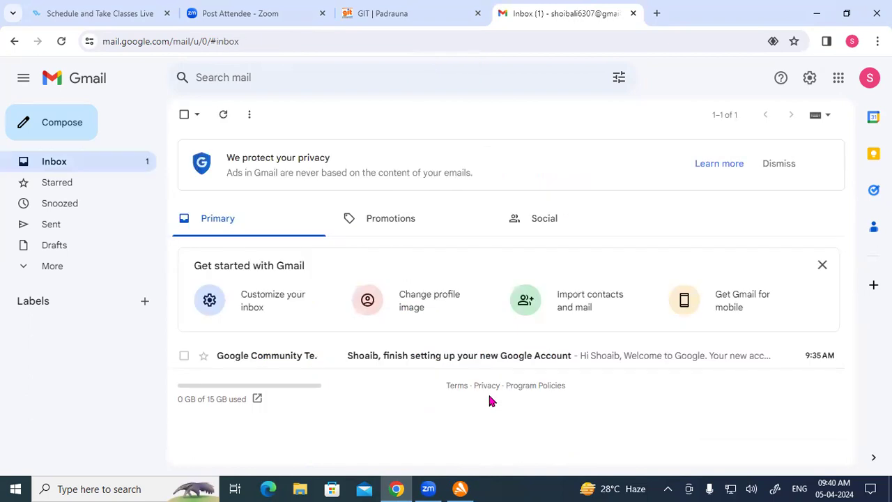
{"action": "left_click", "coordinate": [827, 270]}
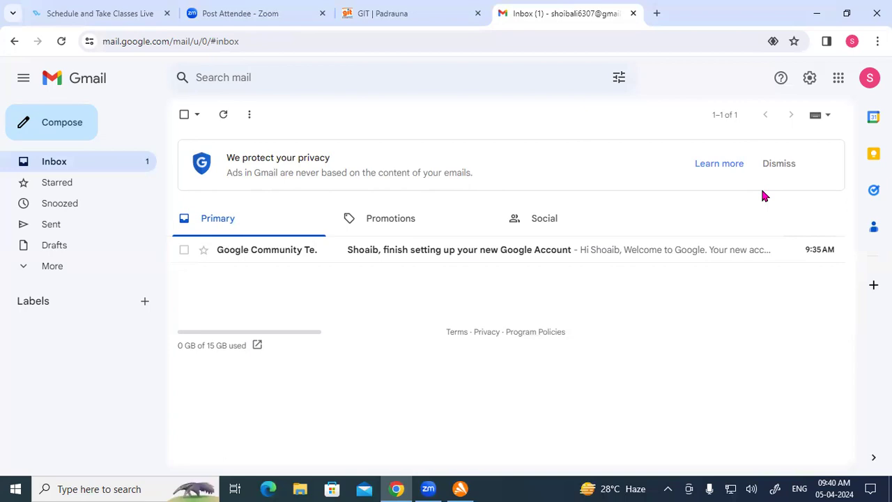
- Return to the Forwarding and POP/IMAP settings and check the POP and IMAP statuses by highlighting them
{"action": "left_click", "coordinate": [809, 82]}
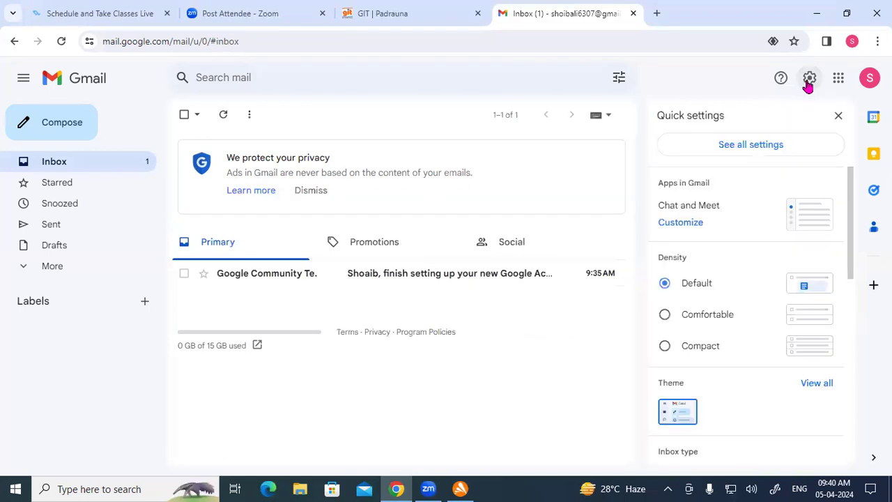
{"action": "left_click", "coordinate": [768, 147]}
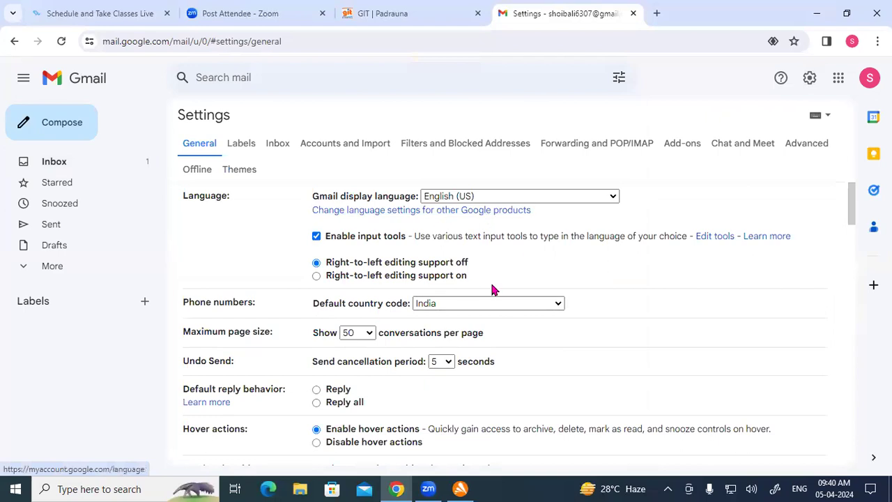
{"action": "left_click", "coordinate": [603, 152]}
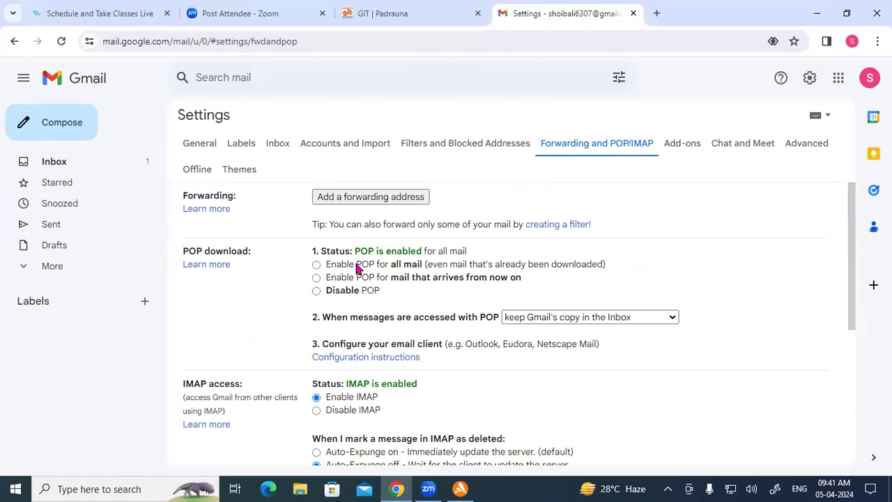
{"action": "left_click_drag", "start_coordinate": [377, 252], "coordinate": [420, 252]}
{"action": "left_click_drag", "start_coordinate": [371, 384], "coordinate": [406, 383]}
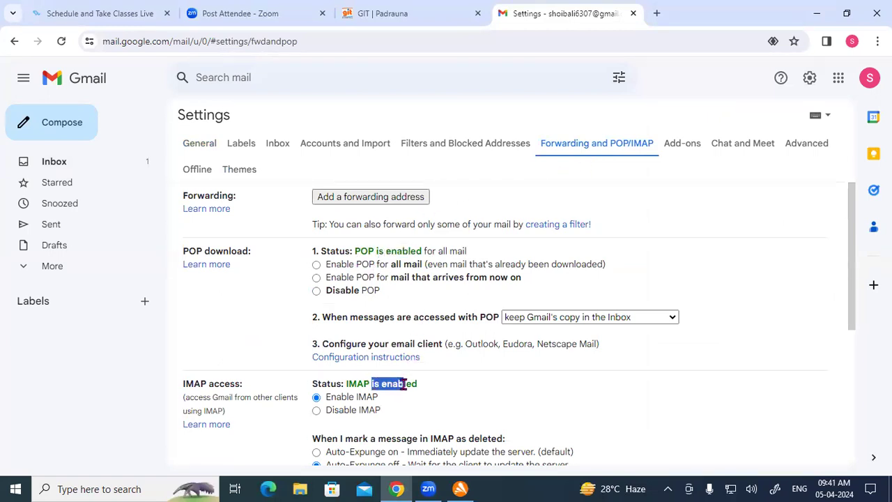
{"action": "left_click", "coordinate": [427, 388]}
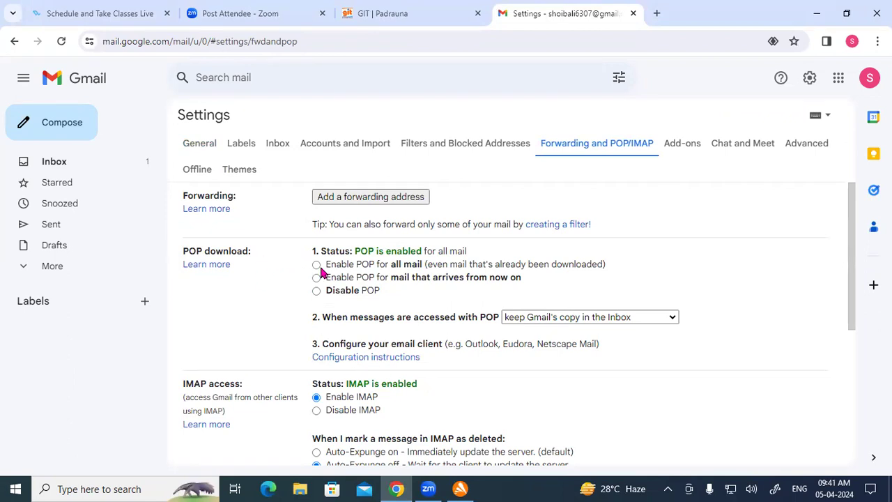
- Select Enable POP for all mail, including mail that has already been downloaded, and save the changes
{"action": "left_click", "coordinate": [317, 264]}
{"action": "scroll", "coordinate": [349, 398], "scroll_direction": "down", "scroll_amount": 4}
{"action": "left_click", "coordinate": [484, 394]}
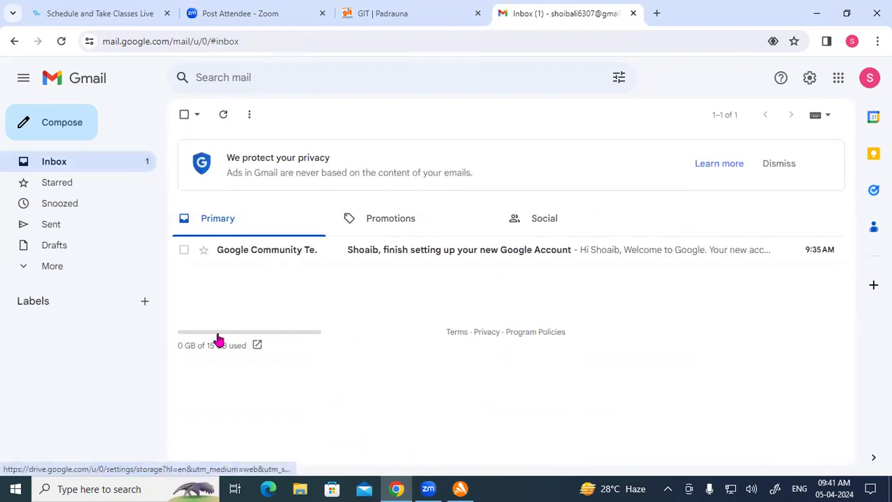
- Reopen the Forwarding and POP/IMAP page of Gmail's full settings
{"action": "left_click", "coordinate": [807, 78]}
{"action": "left_click", "coordinate": [796, 149]}
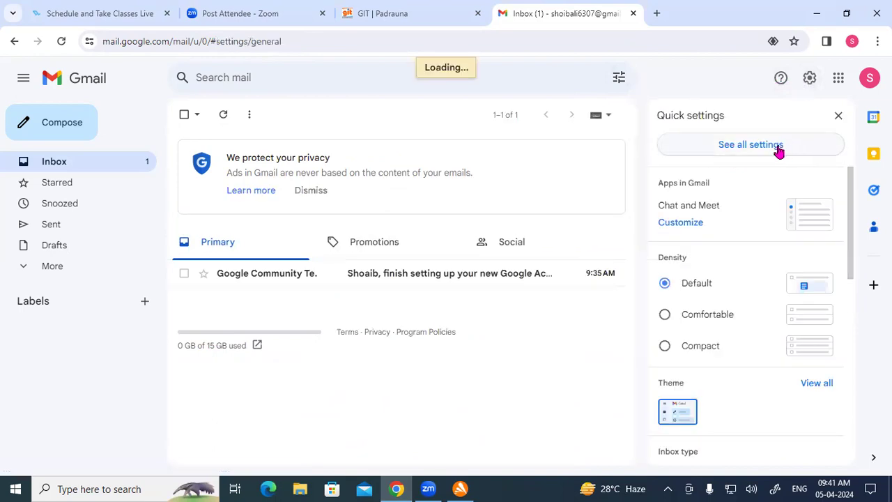
{"action": "left_click", "coordinate": [634, 143]}
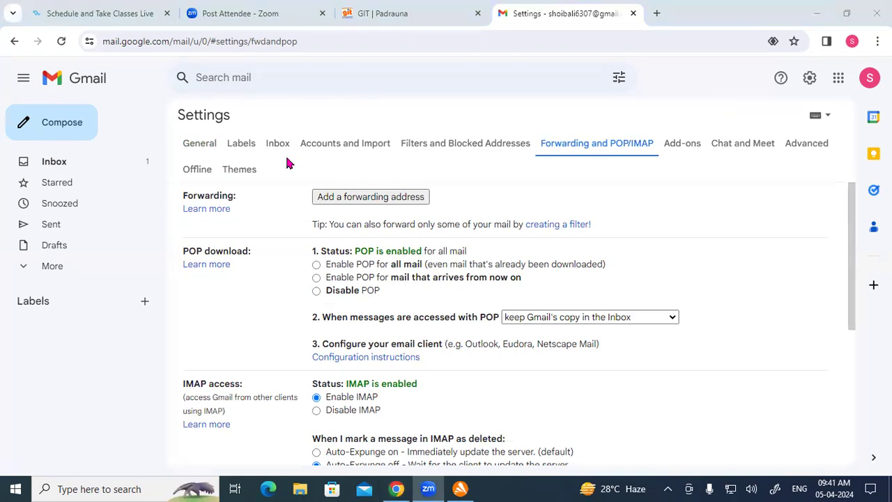
- Handwrite "2Ste" in red pen above the settings, underline it, and clear the drawing
{"action": "left_click_drag", "start_coordinate": [397, 82], "coordinate": [429, 95]}
{"action": "mouse_move", "coordinate": [441, 50]}
{"action": "left_mouse_down"}
{"action": "mouse_move", "coordinate": [450, 91]}
{"action": "mouse_move", "coordinate": [460, 68]}
{"action": "mouse_move", "coordinate": [468, 81]}
{"action": "mouse_move", "coordinate": [431, 78]}
{"action": "mouse_move", "coordinate": [425, 92]}
{"action": "mouse_move", "coordinate": [469, 89]}
{"action": "left_mouse_up"}
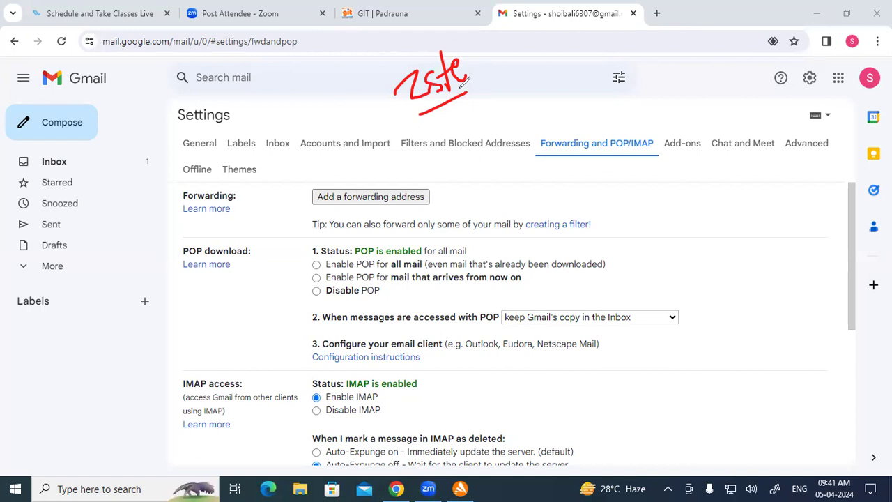
{"action": "left_click", "coordinate": [6, 360]}
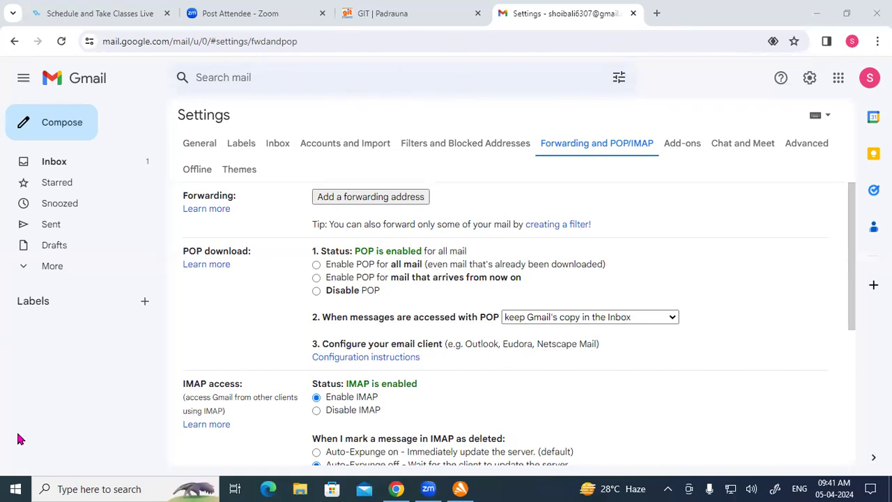
- Open the Google Account's Security page, examine the Google sign-in options including 2-Step Verification, and close the page
{"action": "left_click", "coordinate": [870, 83]}
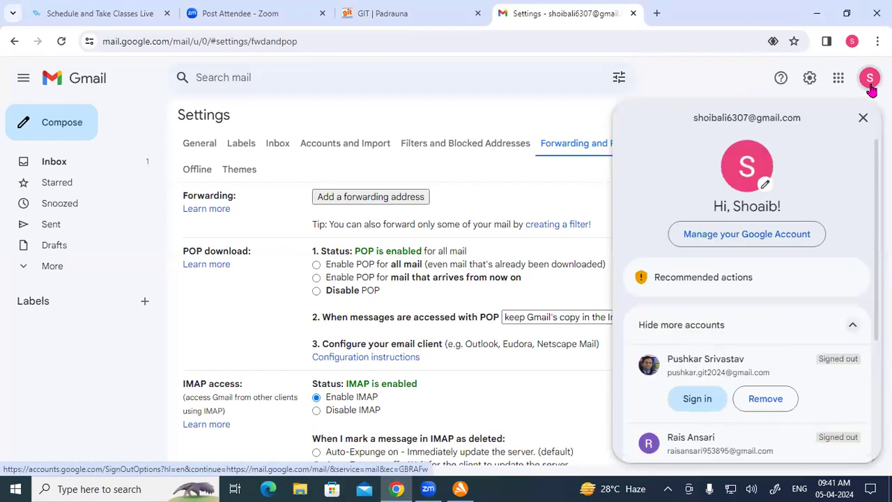
{"action": "left_click", "coordinate": [767, 250]}
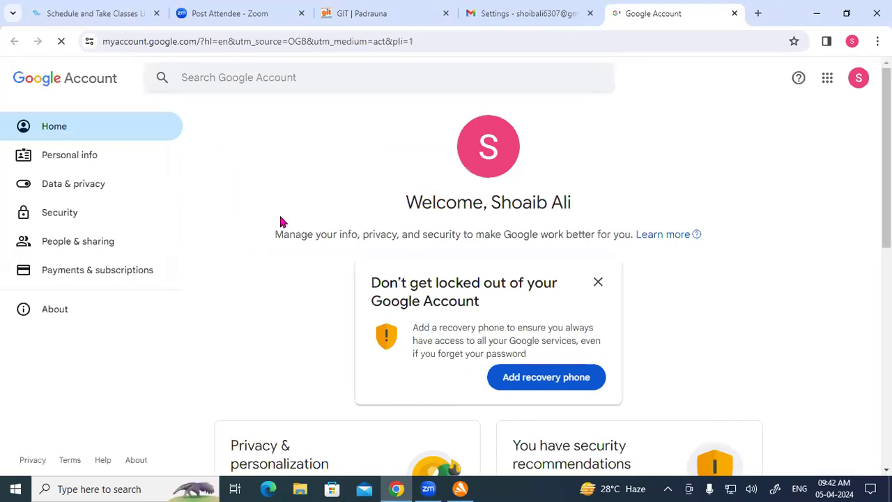
{"action": "left_click", "coordinate": [63, 220]}
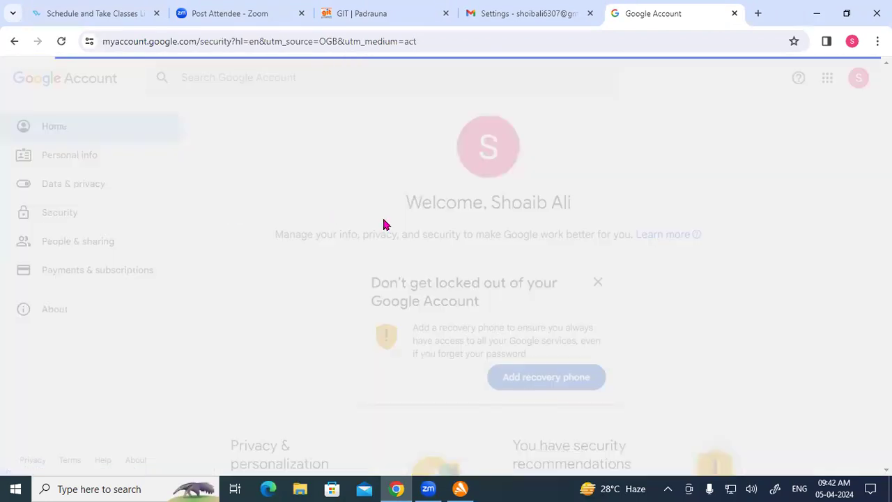
{"action": "scroll", "coordinate": [401, 236], "scroll_direction": "down", "scroll_amount": 2}
{"action": "scroll", "coordinate": [401, 236], "scroll_direction": "down", "scroll_amount": 3}
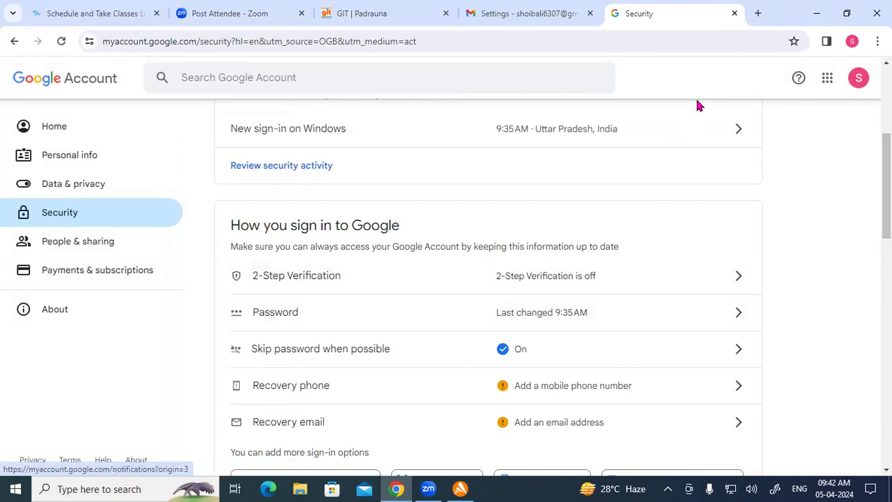
{"action": "left_click", "coordinate": [734, 13]}
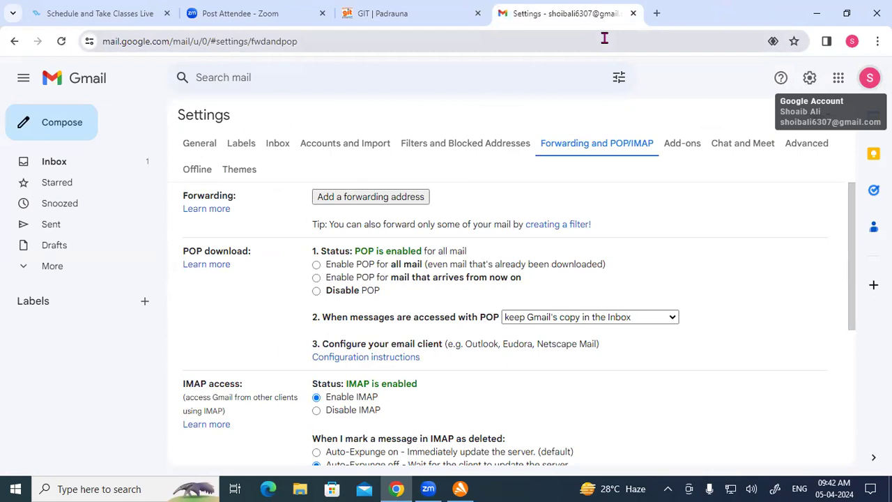
- Open the 2-Step Verification page from the Security settings of the Google Account
{"action": "left_click", "coordinate": [870, 81]}
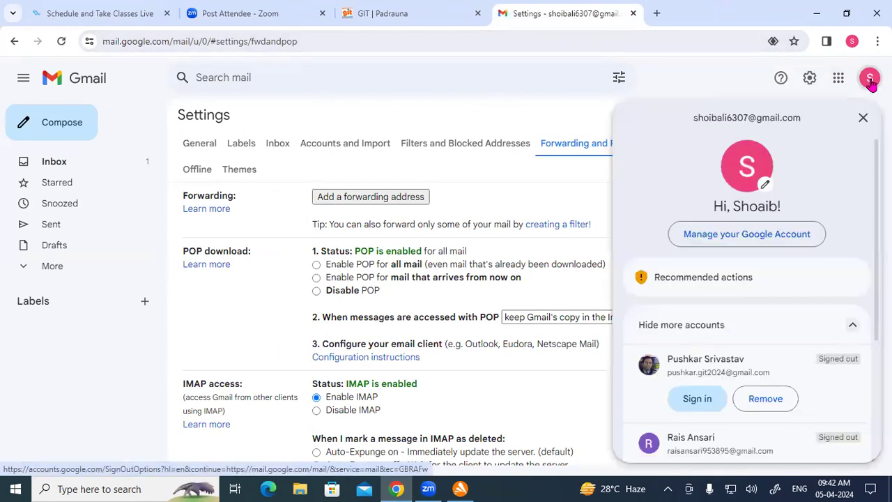
{"action": "left_click", "coordinate": [794, 236]}
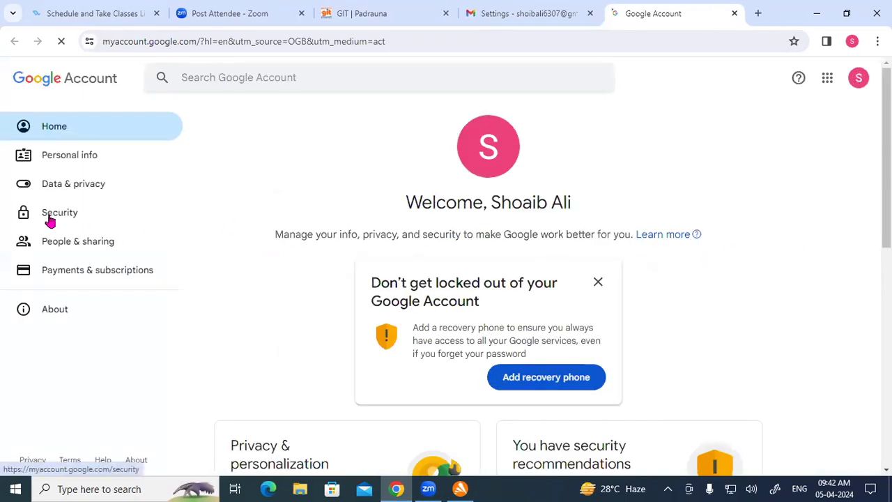
{"action": "left_click", "coordinate": [50, 215]}
{"action": "scroll", "coordinate": [501, 271], "scroll_direction": "down", "scroll_amount": 4}
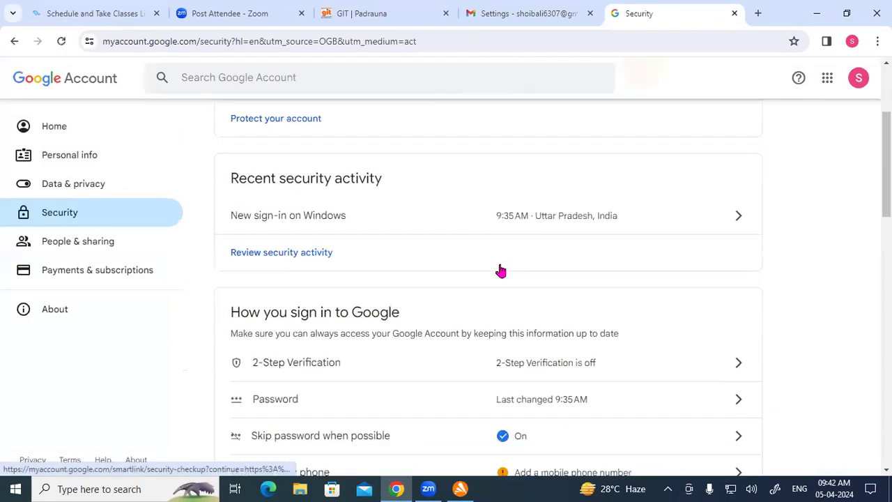
{"action": "left_click", "coordinate": [321, 280]}
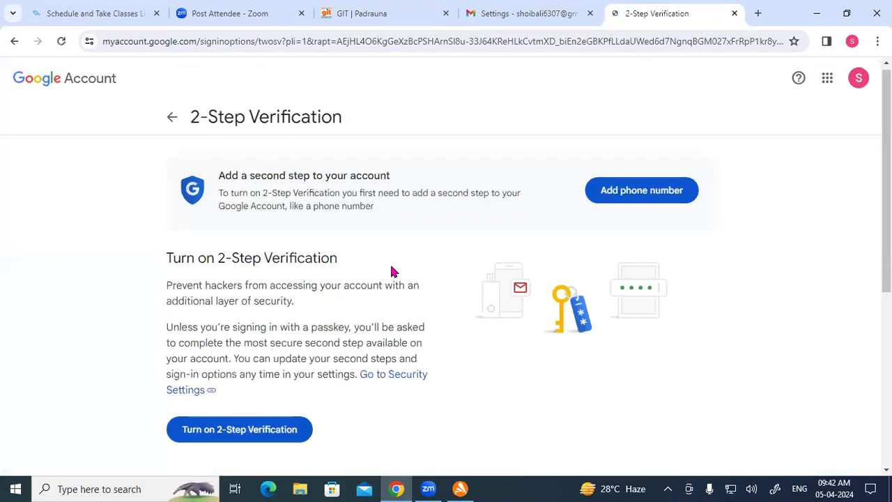
- Start turning on 2-Step Verification and choose India (+91) as the country for the phone number
{"action": "scroll", "coordinate": [390, 271], "scroll_direction": "down", "scroll_amount": 2}
{"action": "scroll", "coordinate": [391, 271], "scroll_direction": "down", "scroll_amount": 3}
{"action": "scroll", "coordinate": [345, 225], "scroll_direction": "up", "scroll_amount": 5}
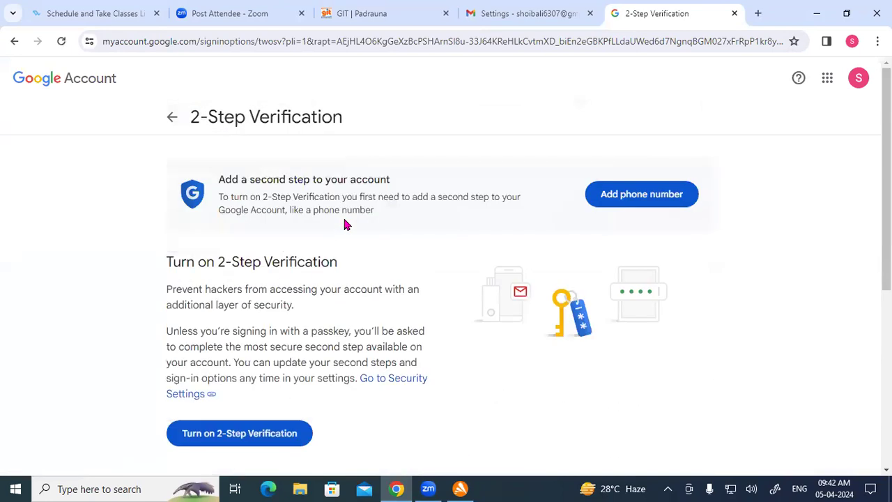
{"action": "scroll", "coordinate": [346, 225], "scroll_direction": "down", "scroll_amount": 1}
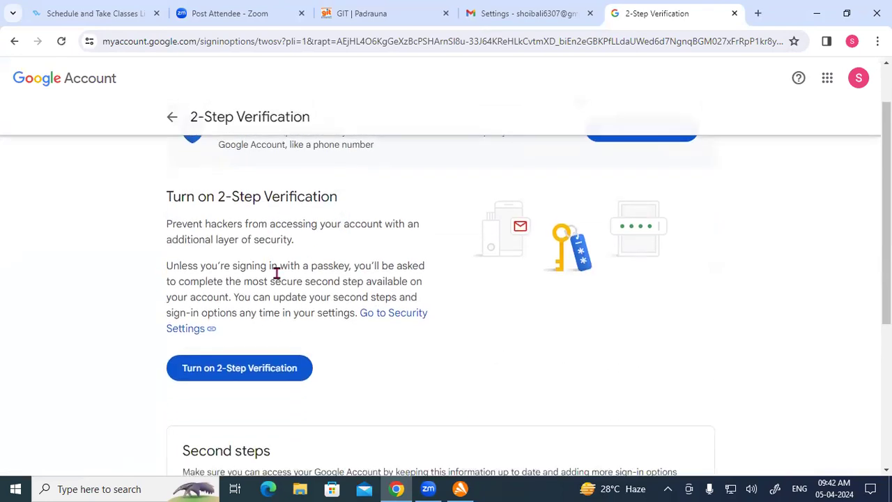
{"action": "left_click", "coordinate": [212, 375]}
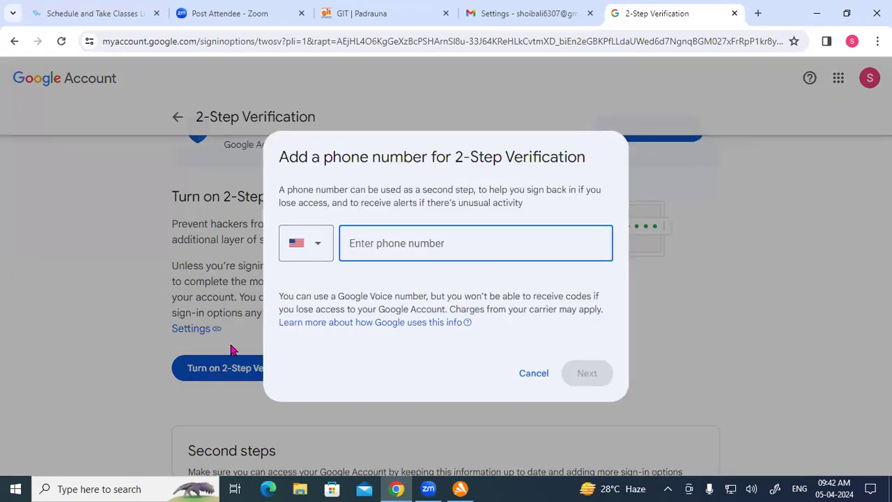
{"action": "left_click", "coordinate": [321, 246]}
{"action": "scroll", "coordinate": [349, 355], "scroll_direction": "down", "scroll_amount": 3}
{"action": "scroll", "coordinate": [349, 355], "scroll_direction": "down", "scroll_amount": 10}
{"action": "scroll", "coordinate": [349, 355], "scroll_direction": "down", "scroll_amount": 8}
{"action": "scroll", "coordinate": [349, 355], "scroll_direction": "down", "scroll_amount": 8}
{"action": "scroll", "coordinate": [349, 356], "scroll_direction": "down", "scroll_amount": 8}
{"action": "scroll", "coordinate": [349, 356], "scroll_direction": "down", "scroll_amount": 8}
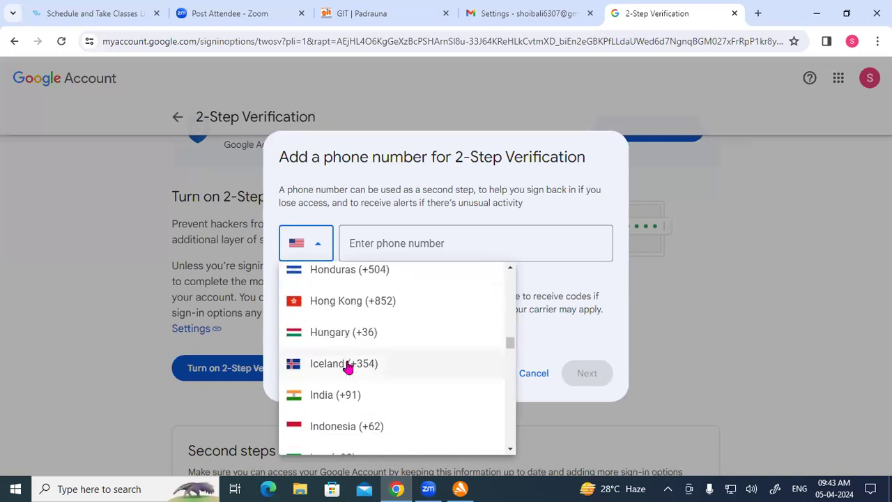
{"action": "left_click", "coordinate": [339, 396]}
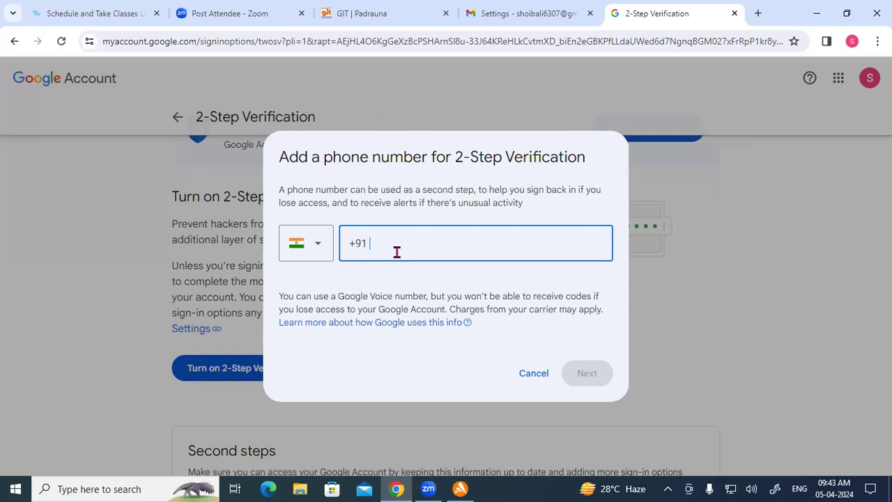
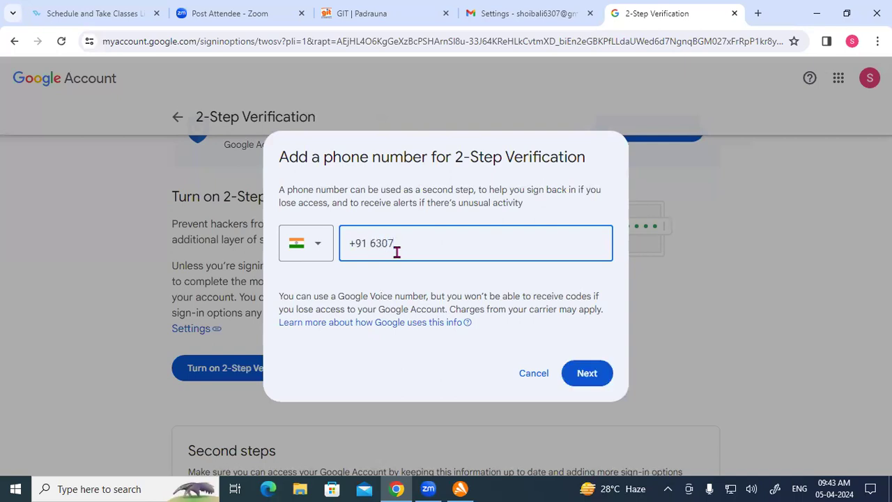
- Enter the account holder's phone number as the second step and submit it for verification
{"action": "left_click", "coordinate": [578, 374]}
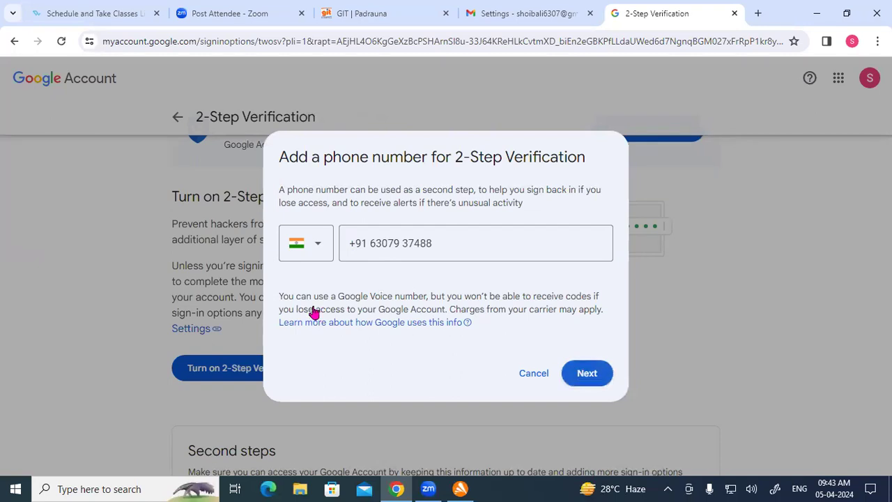
{"action": "left_click", "coordinate": [568, 369]}
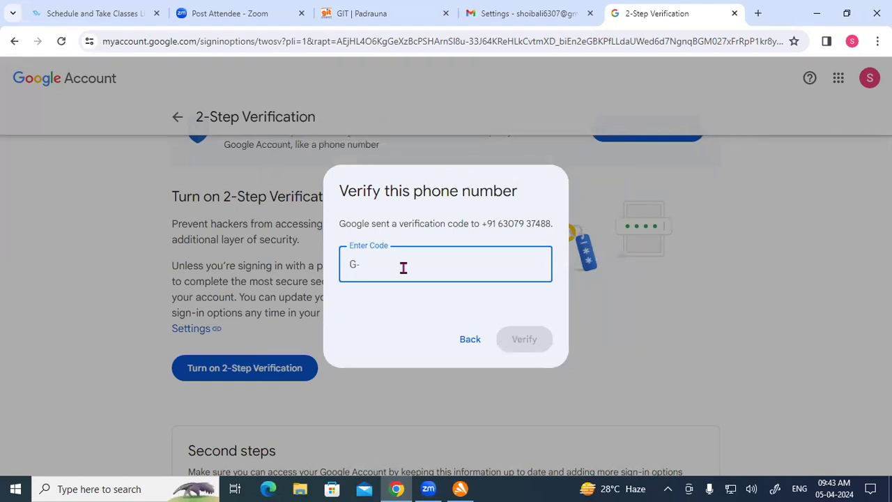
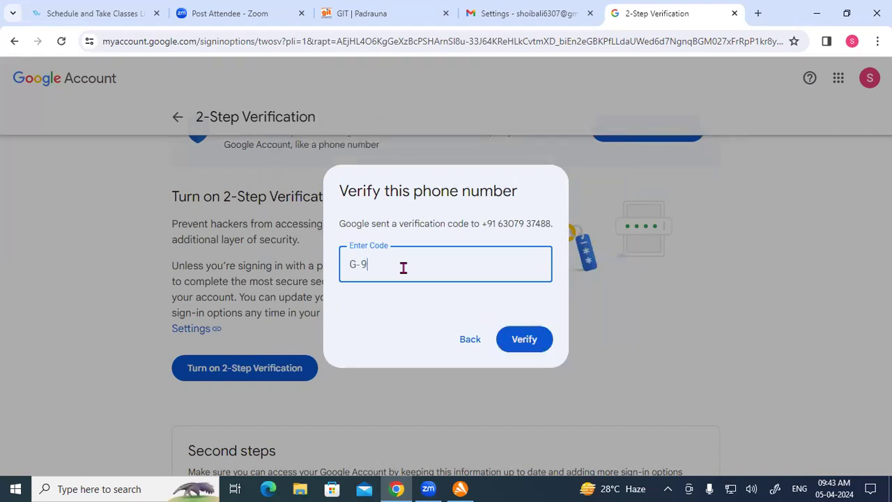
- Enter the verification code sent to the phone, verify it, and finish turning on 2-Step Verification
{"action": "left_click", "coordinate": [510, 341]}
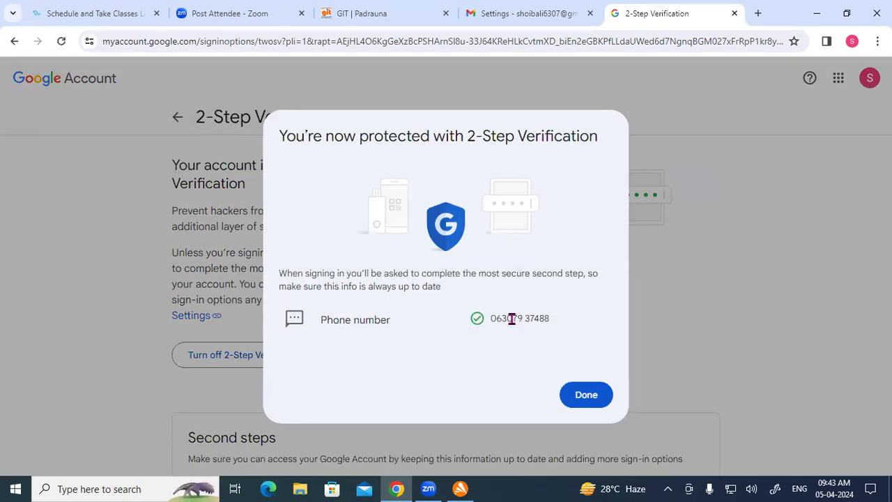
{"action": "left_click", "coordinate": [585, 397]}
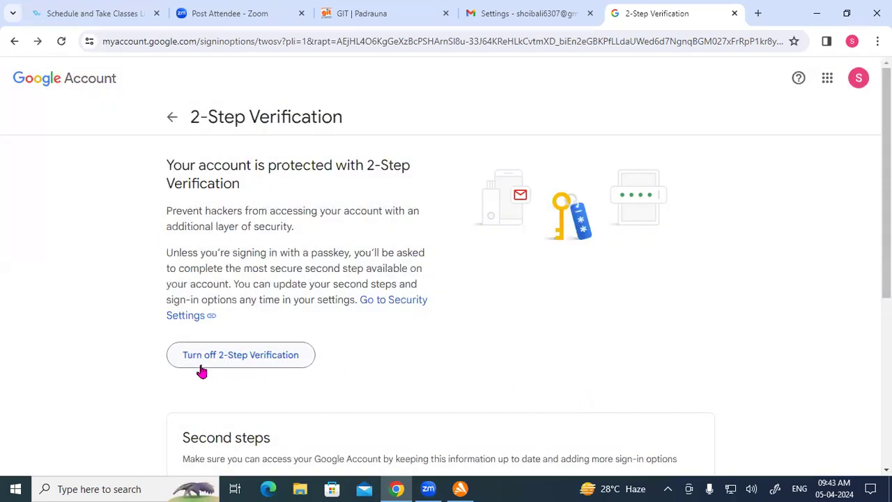
- Return to the Security page and check the 2-Step Verification entry among the Google sign-in options
{"action": "left_click", "coordinate": [159, 125]}
{"action": "scroll", "coordinate": [223, 261], "scroll_direction": "down", "scroll_amount": 4}
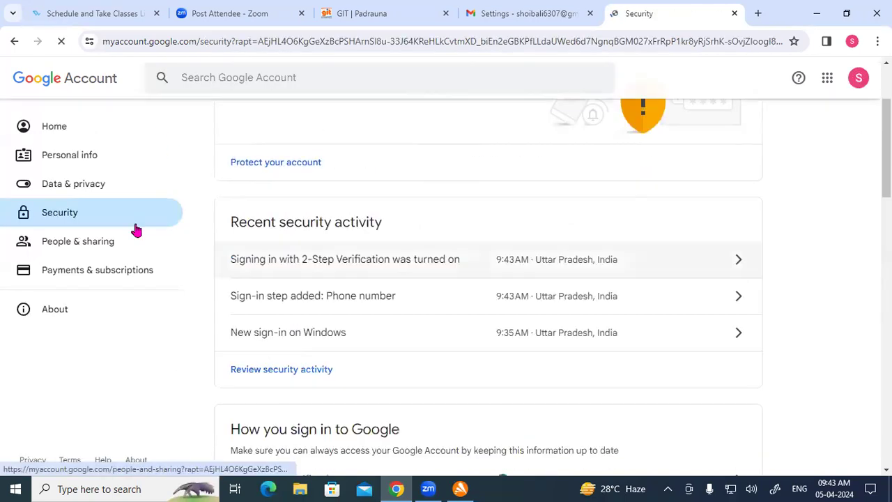
{"action": "scroll", "coordinate": [332, 249], "scroll_direction": "down", "scroll_amount": 1}
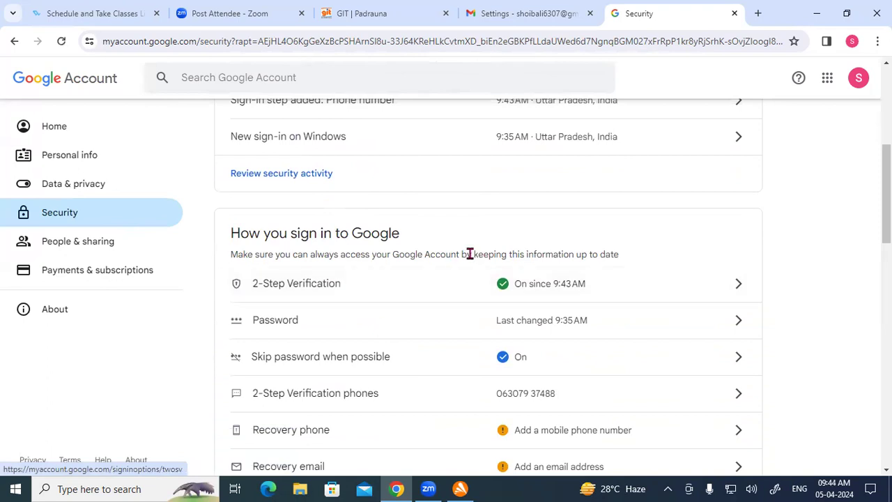
{"action": "scroll", "coordinate": [470, 253], "scroll_direction": "up", "scroll_amount": 4}
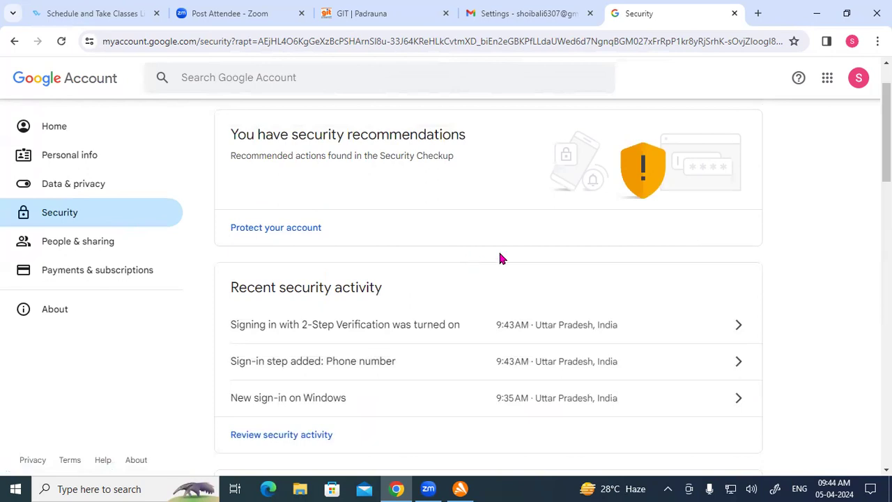
- Copy the signed-in account's e-mail address from the Google Account profile card
{"action": "left_click", "coordinate": [858, 78]}
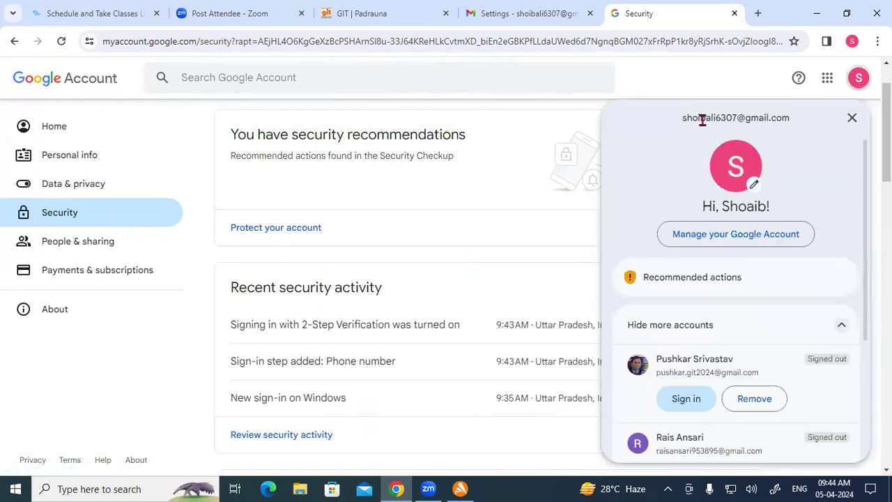
{"action": "left_click_drag", "start_coordinate": [683, 118], "coordinate": [793, 126]}
{"action": "key", "text": "ctrl+c"}
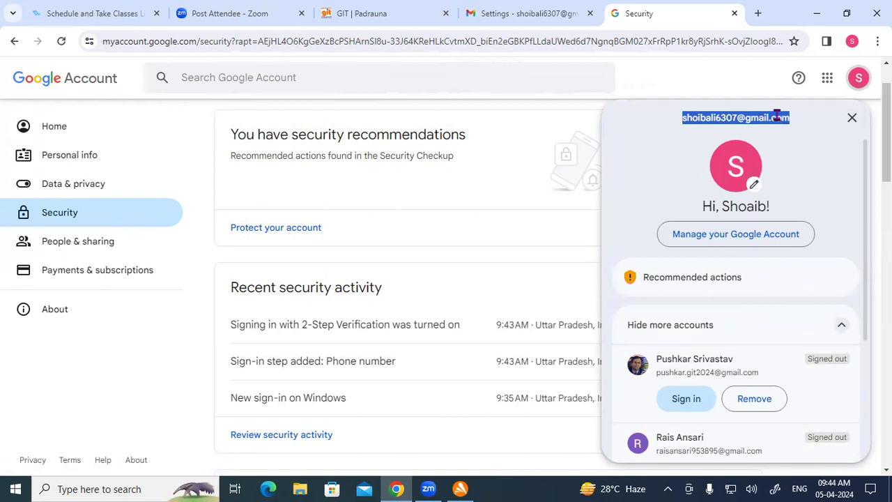
{"action": "left_click", "coordinate": [707, 116]}
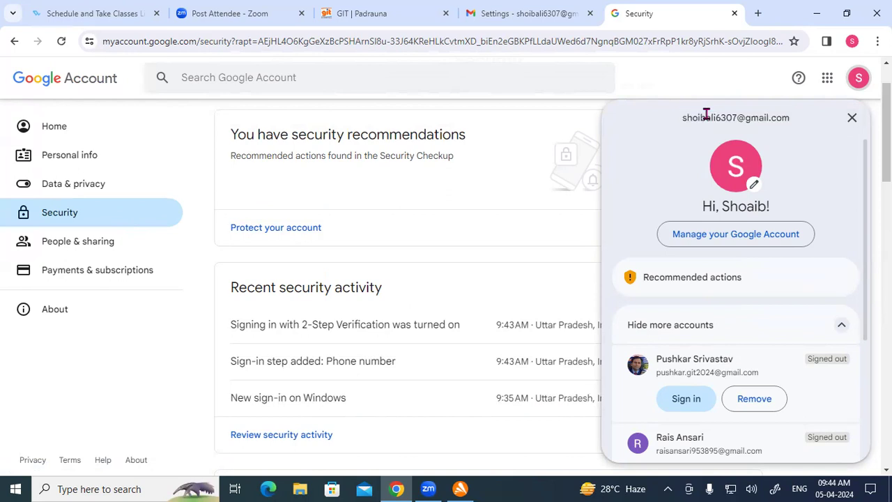
- Launch Outlook with the Windows Run command "outlook"
{"action": "key", "text": "super+r"}
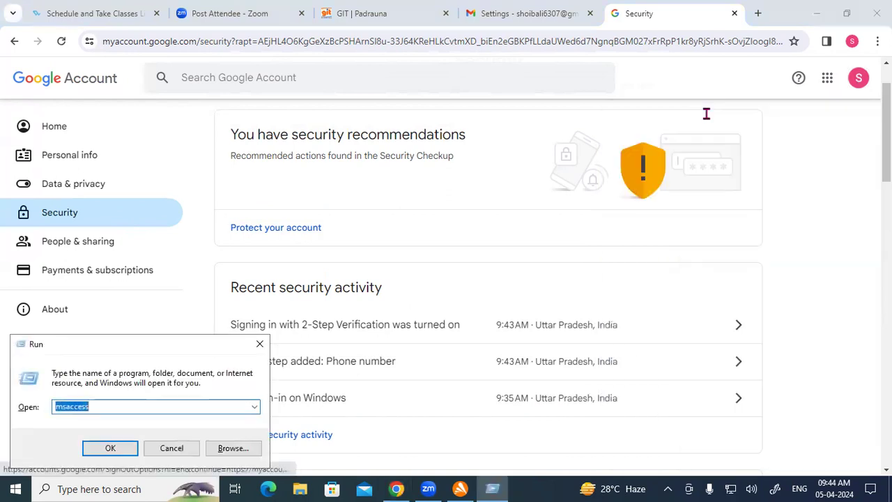
{"action": "type", "text": "outloo"}
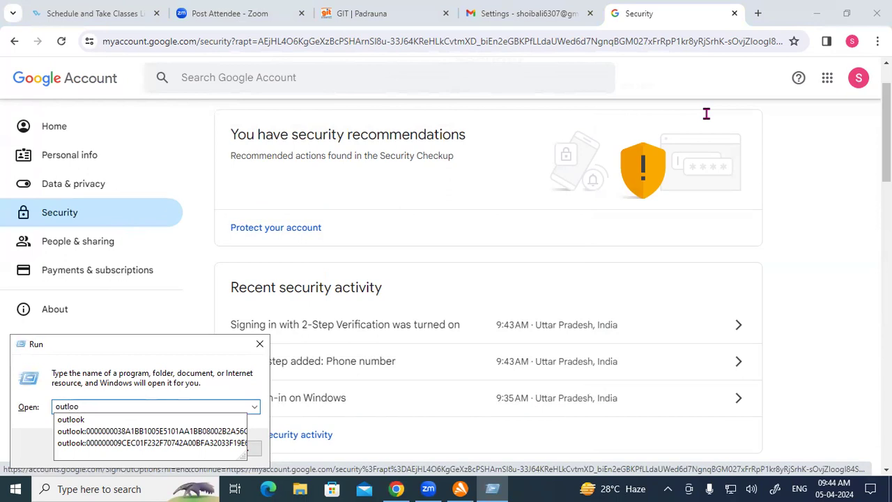
{"action": "key", "text": "Down"}
{"action": "key", "text": "Return"}
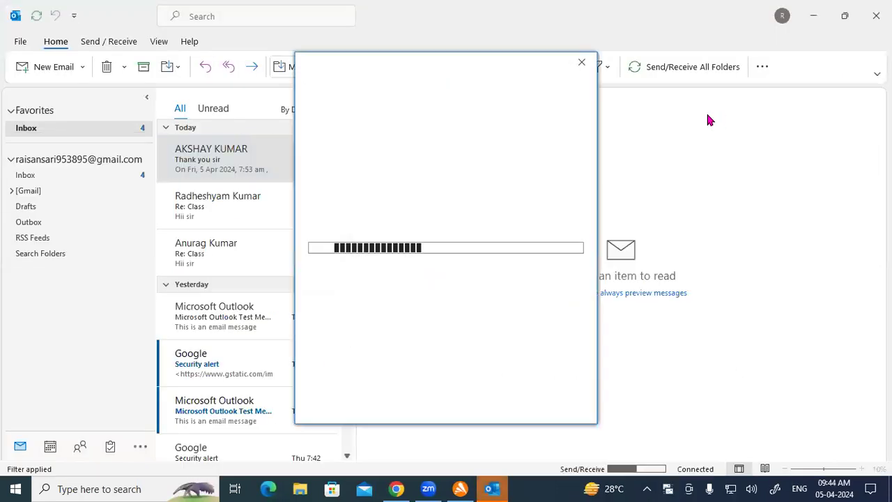
{"action": "left_click", "coordinate": [582, 63]}
{"action": "left_click", "coordinate": [586, 62]}
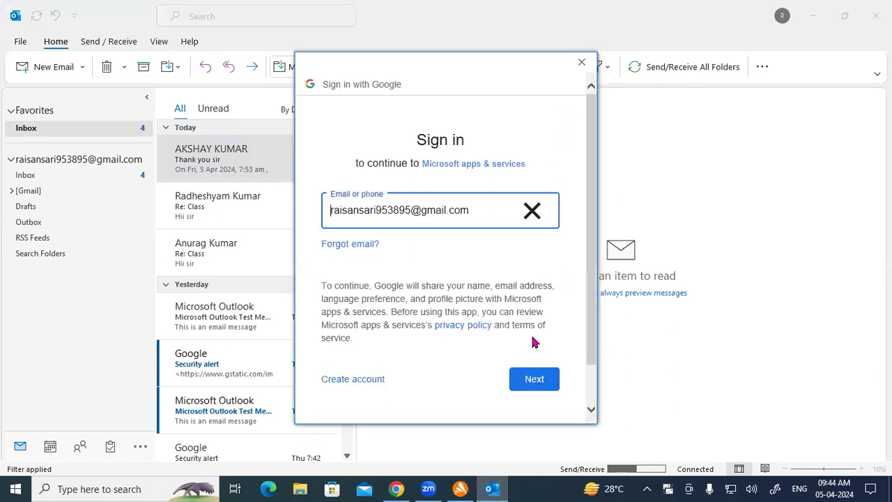
{"action": "left_click", "coordinate": [530, 391]}
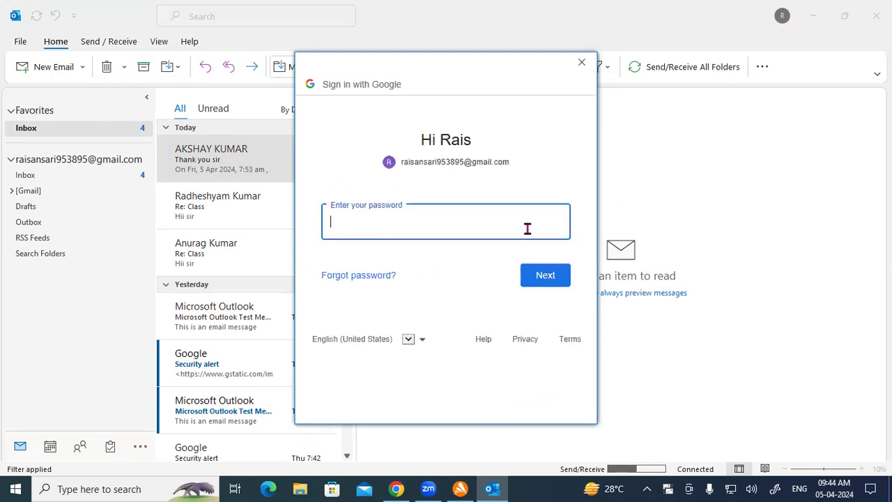
{"action": "left_click", "coordinate": [584, 64]}
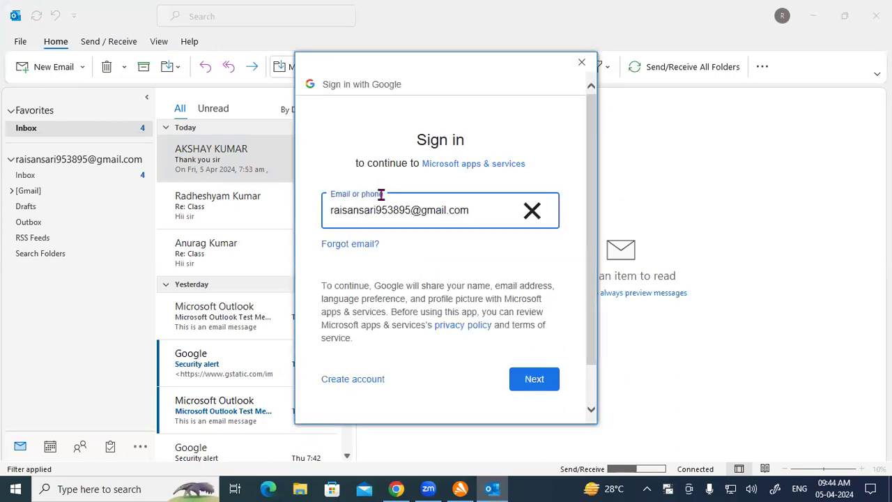
- Replace the prefilled address in the Google sign-in window with the copied e-mail address and continue
{"action": "left_click", "coordinate": [532, 210]}
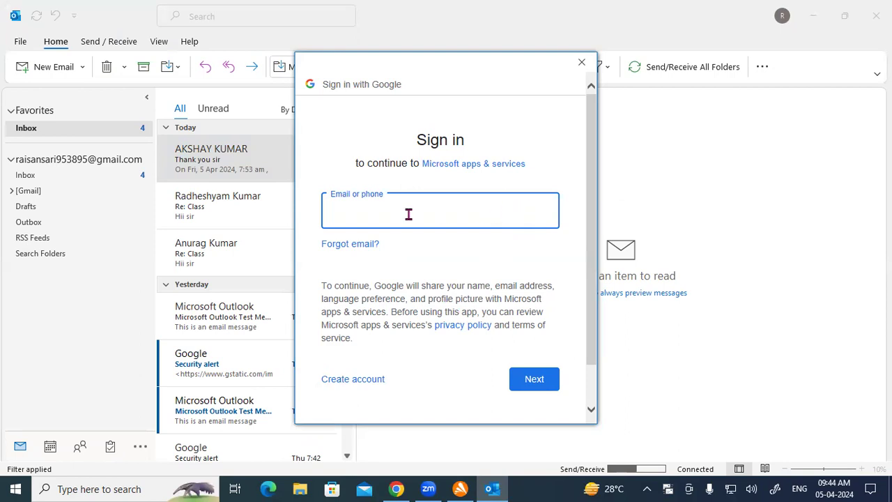
{"action": "key", "text": "ctrl+v"}
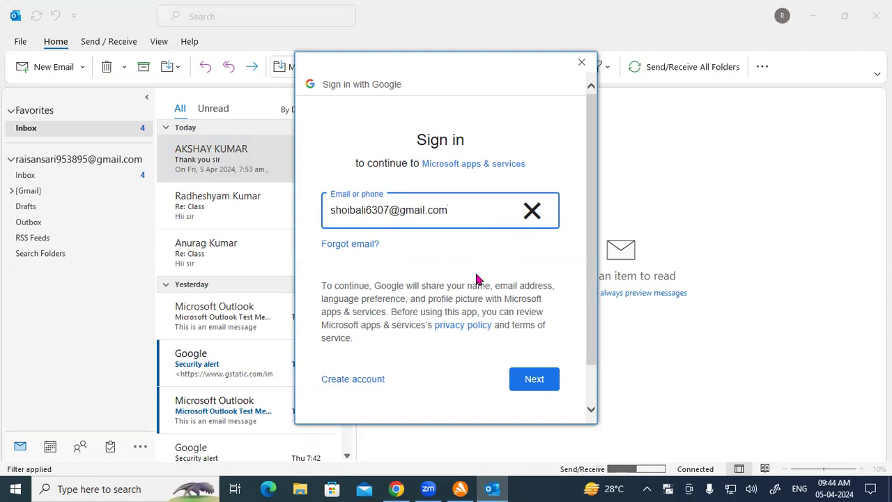
{"action": "left_click", "coordinate": [535, 392]}
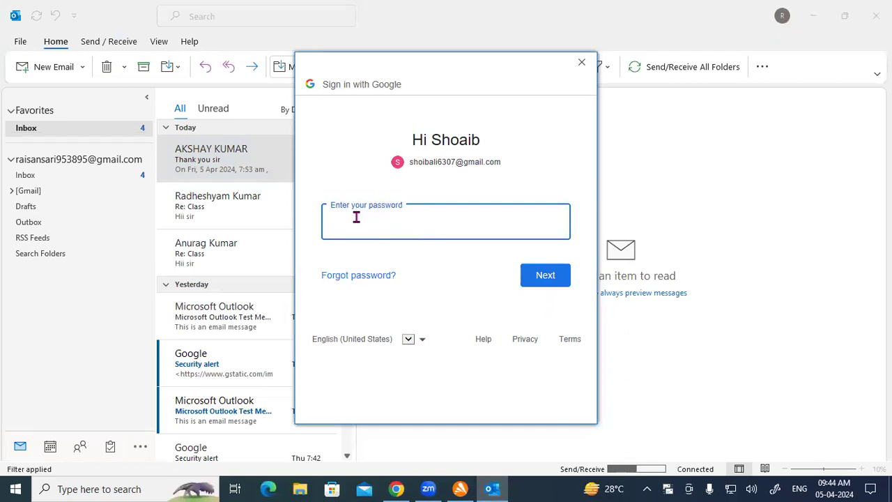
- Enter the Google account password and submit it to continue signing in
{"action": "type", "text": "••••••••••"}
{"action": "key", "text": "Return"}
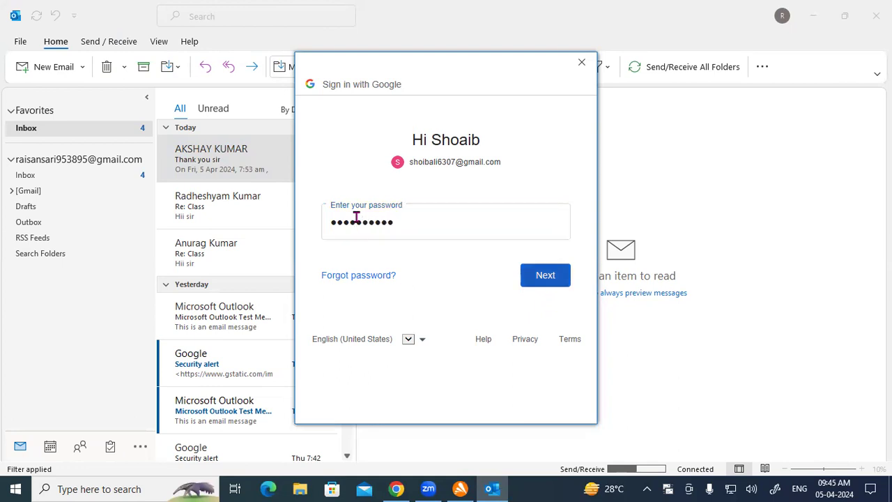
- Enter the account's phone number in the 2-Step Verification window and request the verification code
{"action": "scroll", "coordinate": [544, 277], "scroll_direction": "down", "scroll_amount": 1}
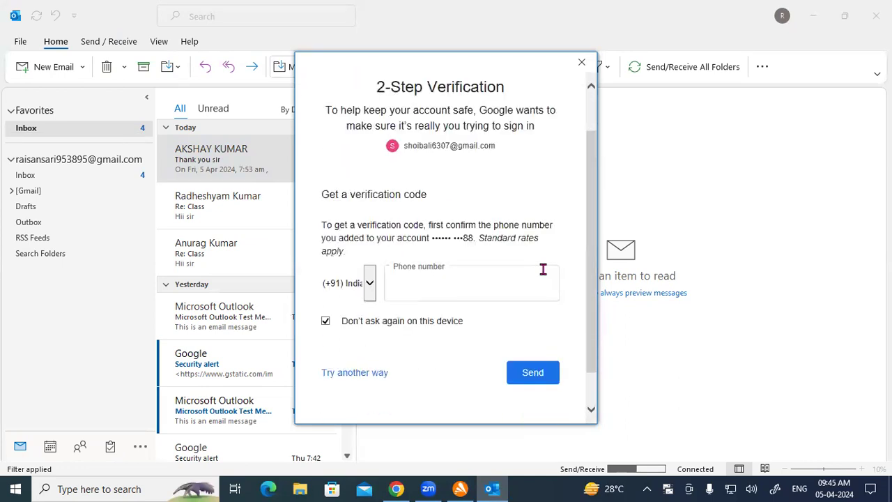
{"action": "double_click", "coordinate": [466, 238]}
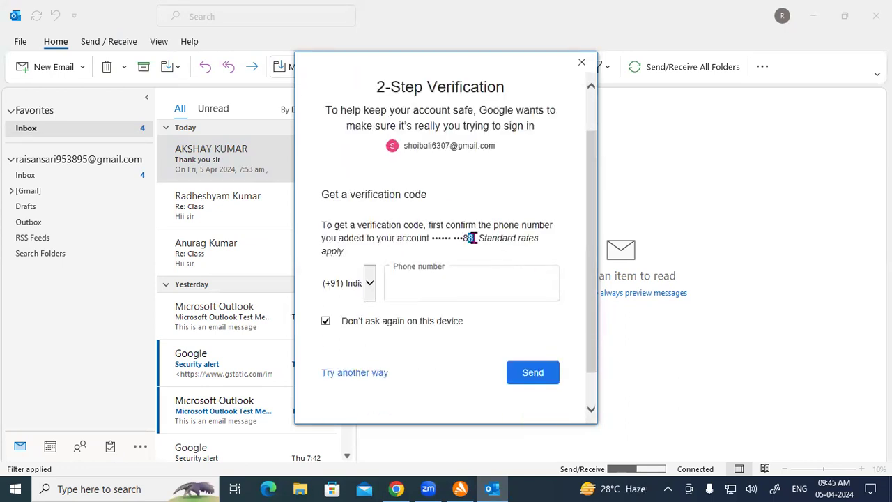
{"action": "left_click", "coordinate": [408, 282]}
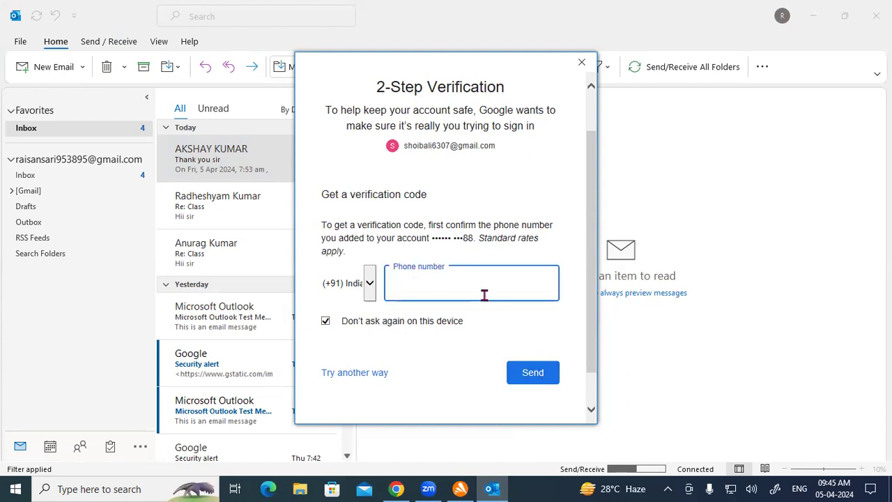
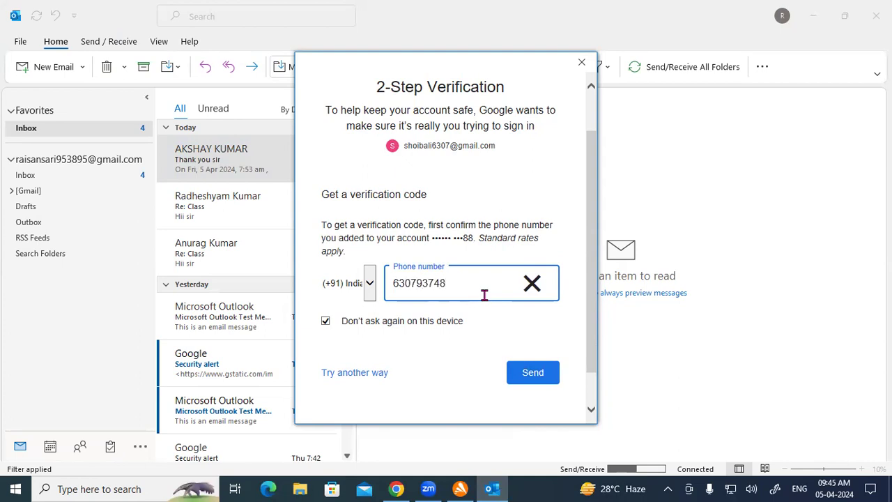
{"action": "key", "text": "Return"}
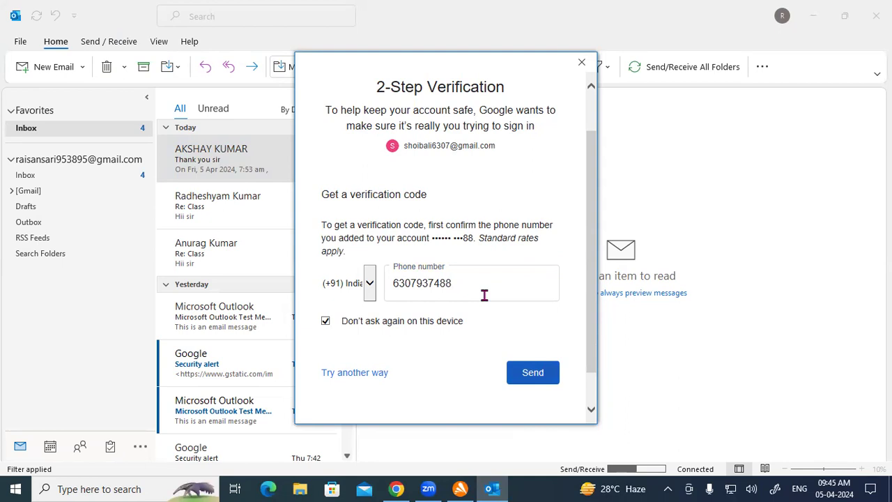
- Enter the 6-digit verification code received by text message and submit it
{"action": "left_click", "coordinate": [441, 297]}
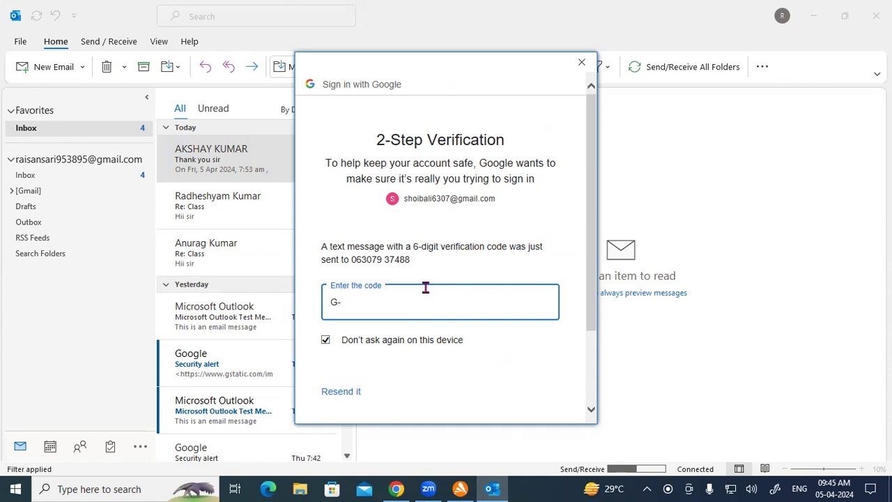
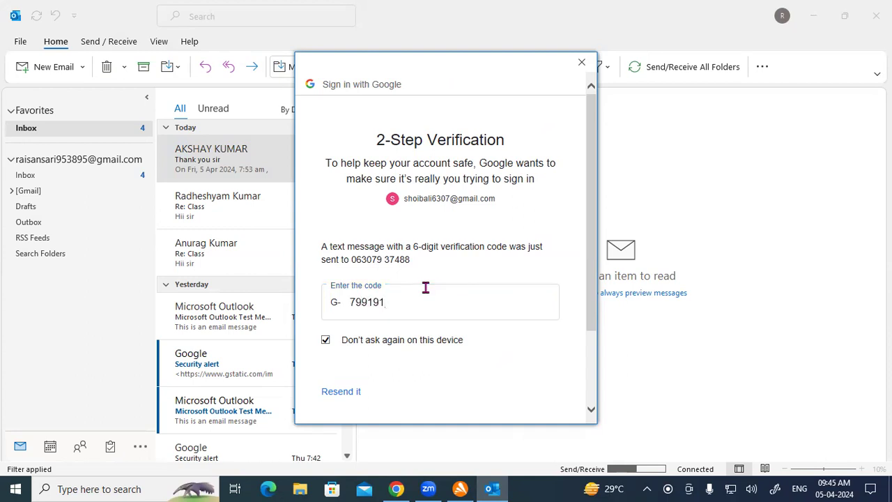
{"action": "scroll", "coordinate": [433, 292], "scroll_direction": "down", "scroll_amount": 3}
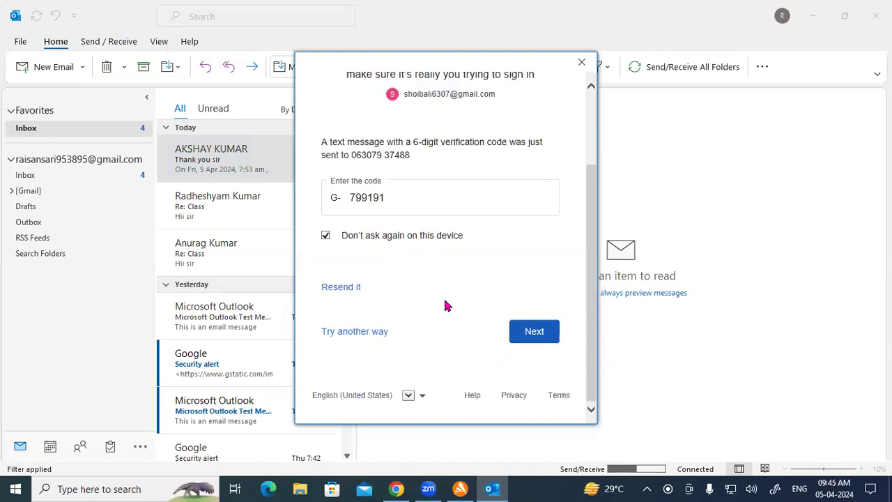
{"action": "left_click", "coordinate": [546, 332]}
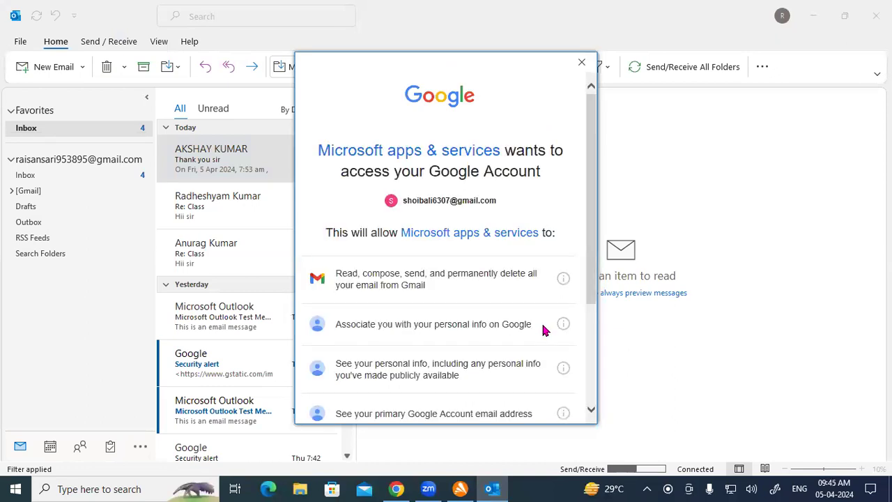
- Review the permissions requested by Microsoft apps & services and allow access to the Google Account
{"action": "scroll", "coordinate": [492, 274], "scroll_direction": "down", "scroll_amount": 3}
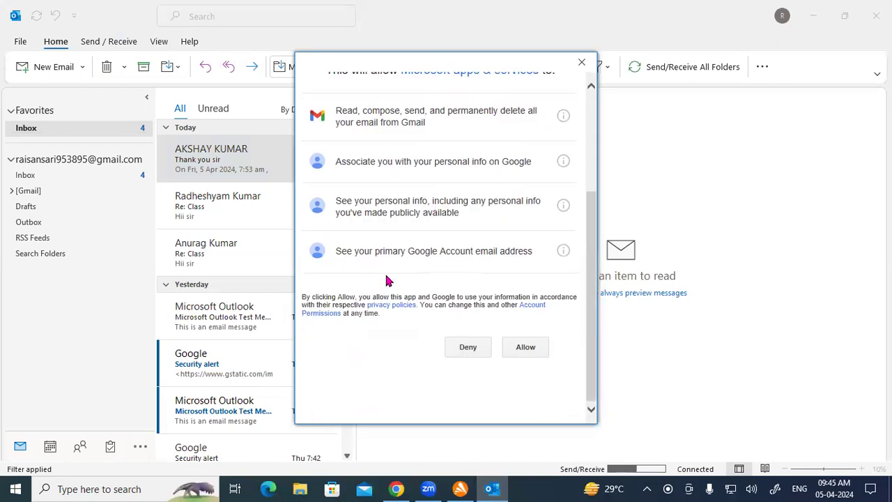
{"action": "scroll", "coordinate": [389, 279], "scroll_direction": "up", "scroll_amount": 3}
{"action": "scroll", "coordinate": [425, 178], "scroll_direction": "down", "scroll_amount": 3}
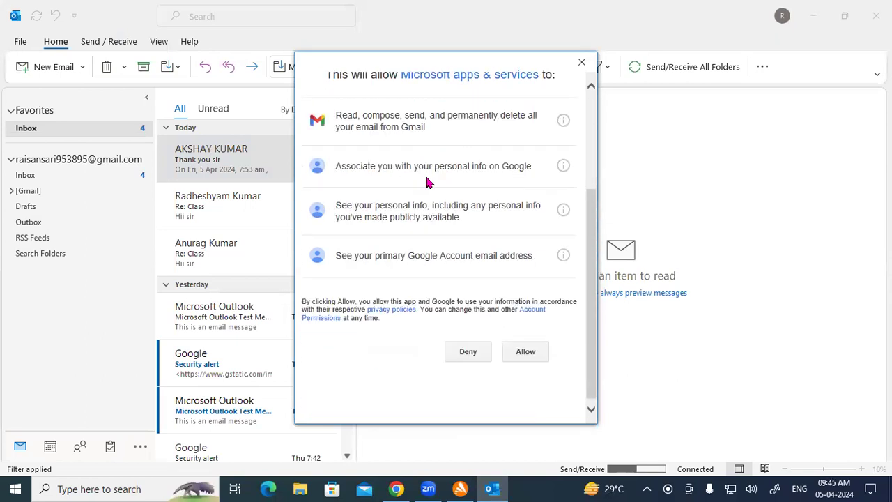
{"action": "left_click", "coordinate": [529, 346]}
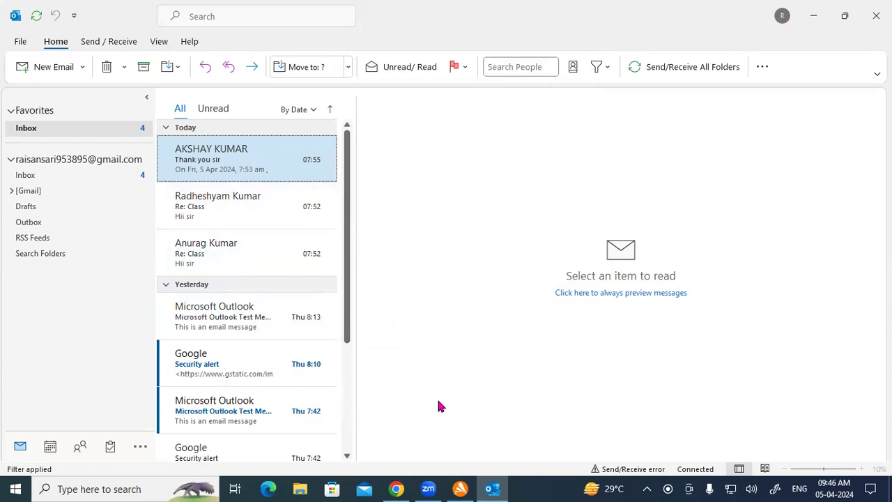
- Try to add the new Gmail account with the prefilled address, retrying the connection with the prefilled IMAP account settings
{"action": "left_click", "coordinate": [36, 160]}
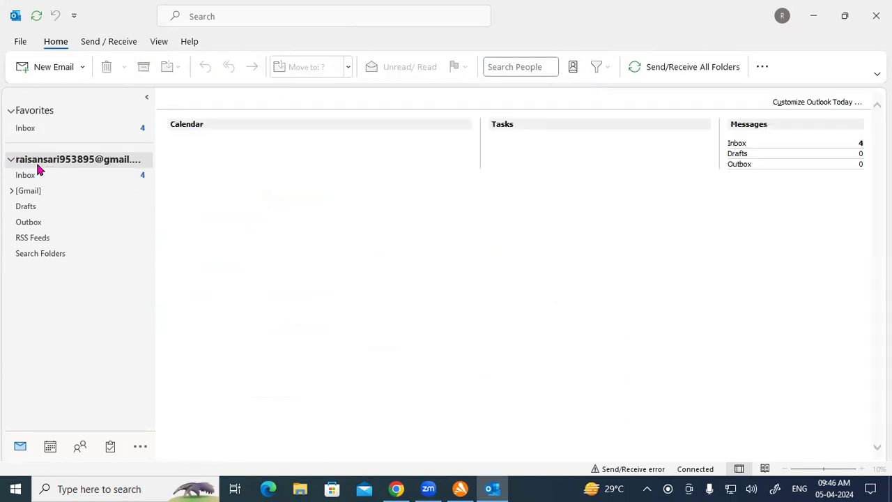
{"action": "left_click", "coordinate": [21, 42]}
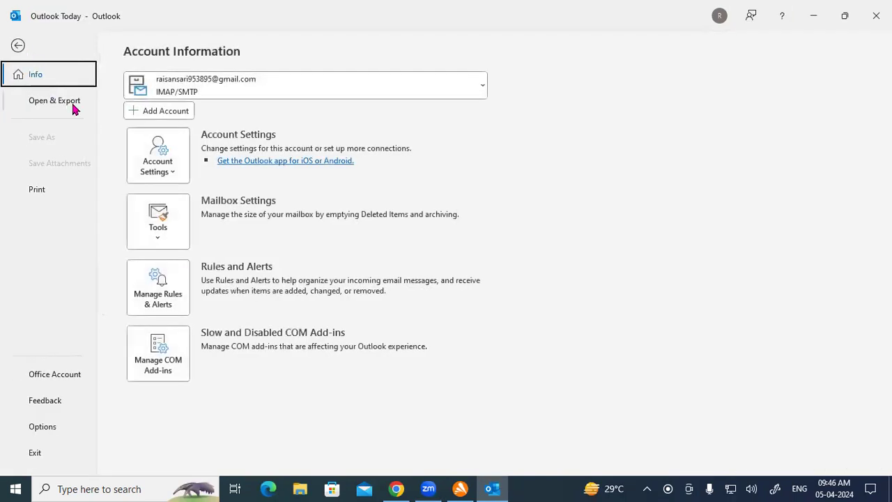
{"action": "left_click", "coordinate": [486, 86]}
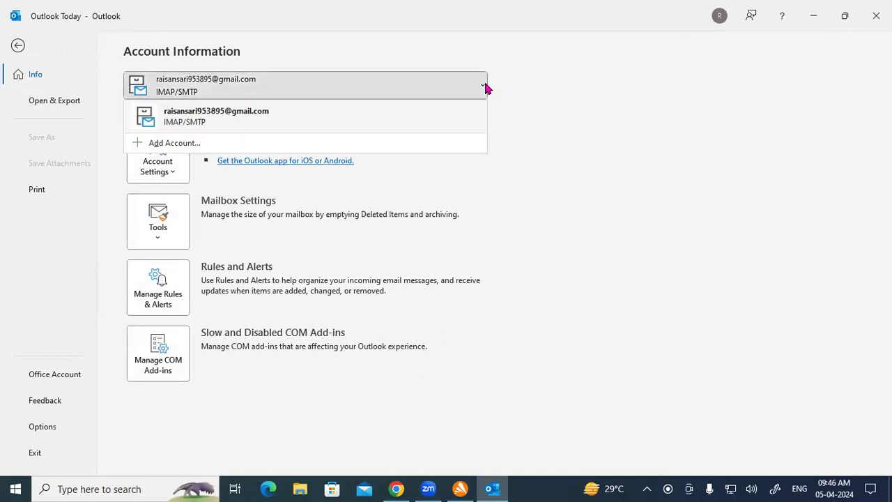
{"action": "left_click", "coordinate": [169, 143]}
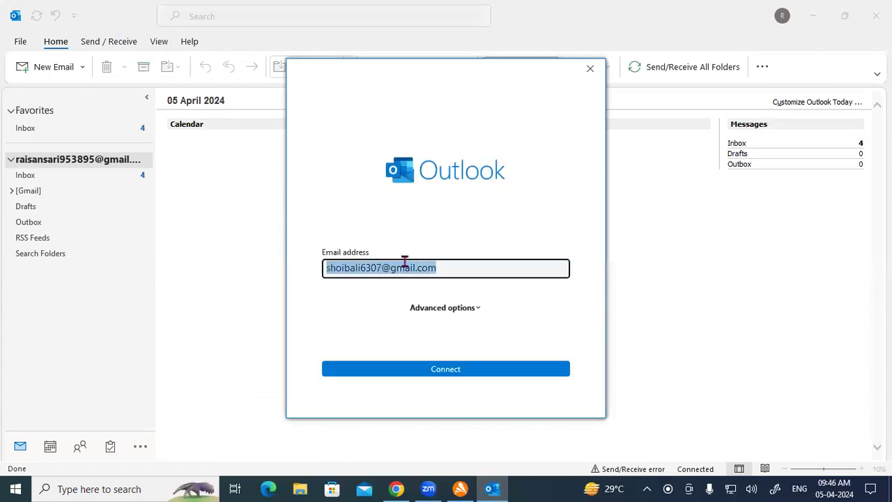
{"action": "left_click", "coordinate": [459, 271]}
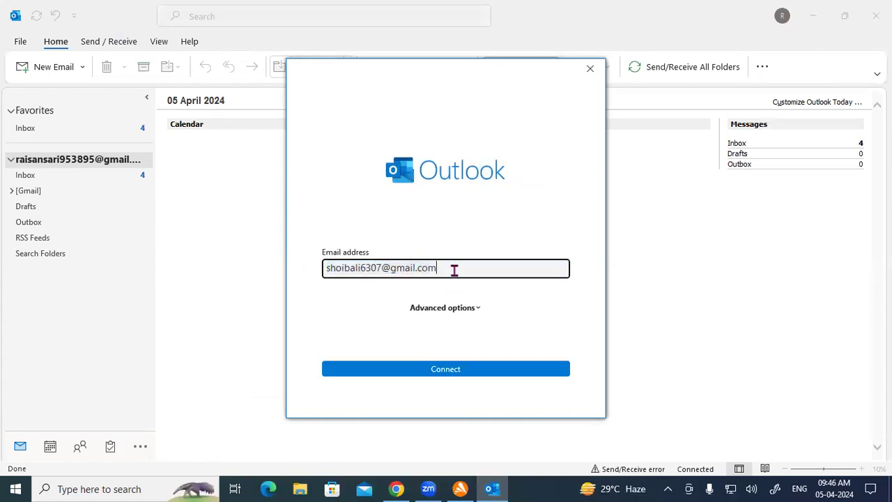
{"action": "left_click", "coordinate": [423, 371]}
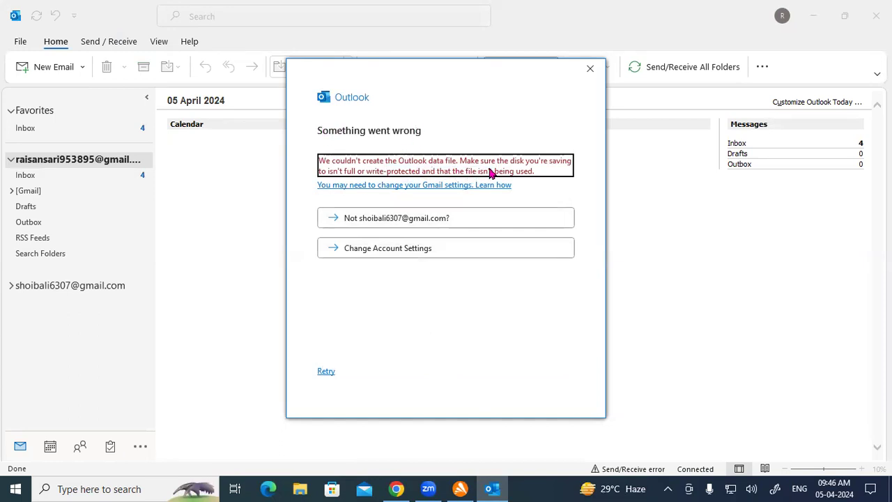
{"action": "left_click", "coordinate": [424, 249]}
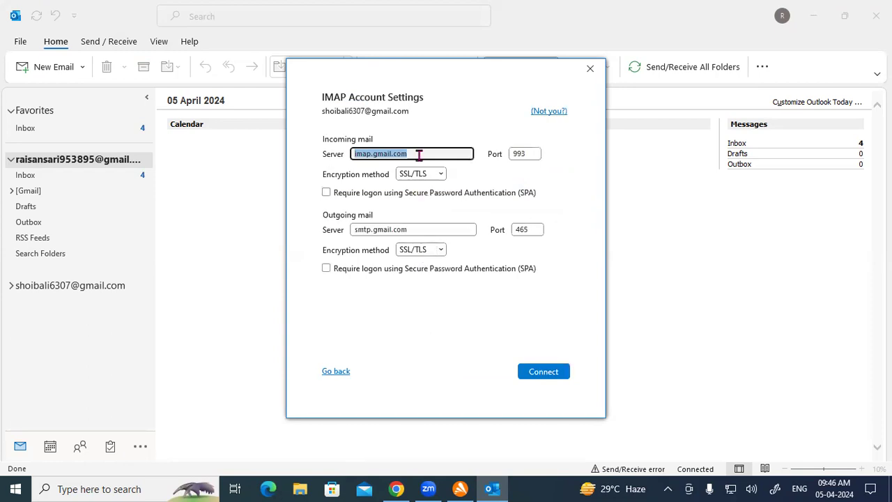
{"action": "left_click", "coordinate": [542, 376]}
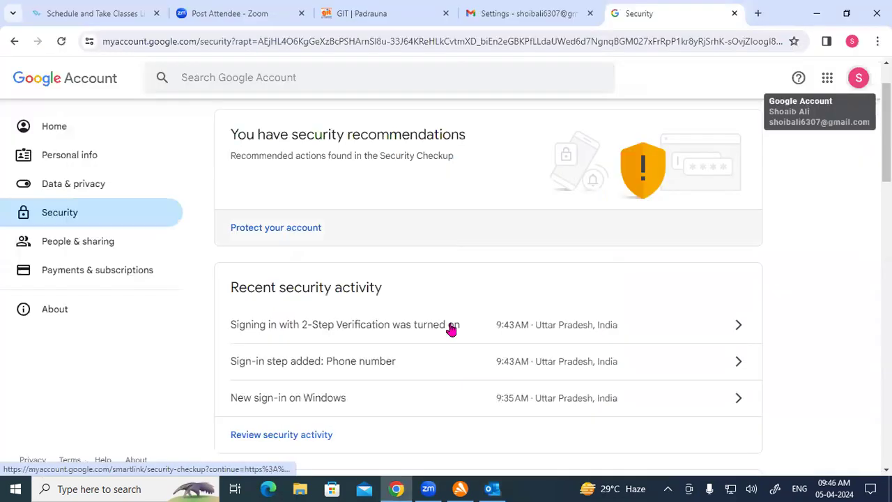
- Return to Outlook, collapse the original account's folders and expand the first entry of the new Gmail account
{"action": "left_click", "coordinate": [492, 489]}
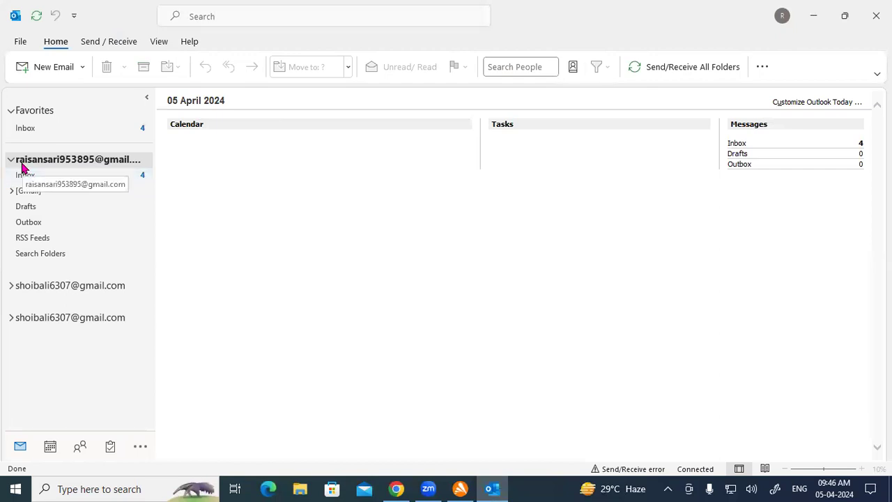
{"action": "left_click", "coordinate": [11, 161]}
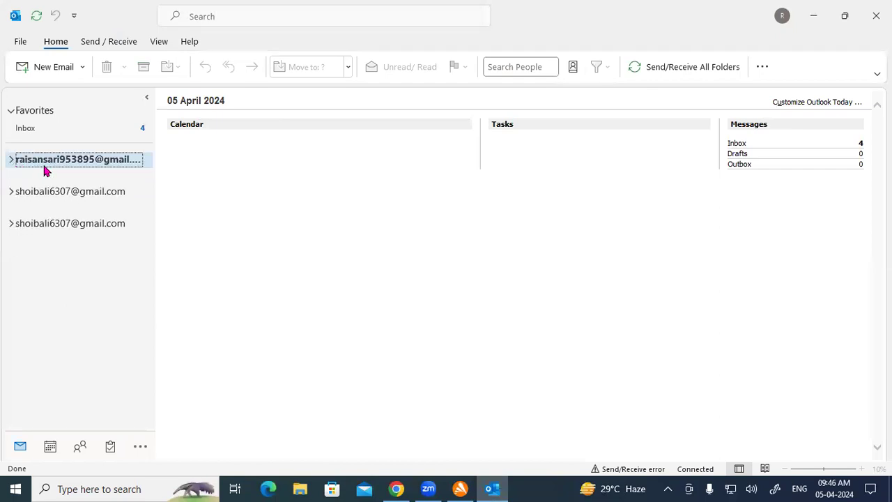
{"action": "left_click", "coordinate": [11, 191]}
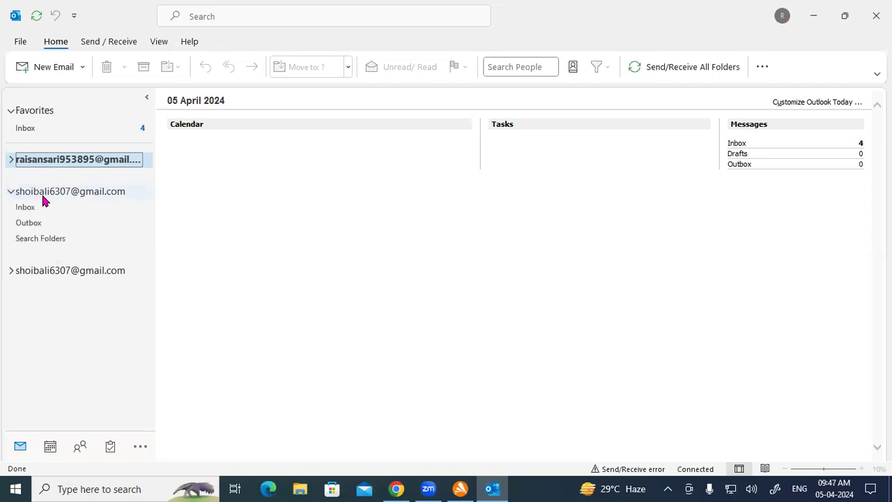
- Remove the existing default IMAP/SMTP account from the email accounts in Account Settings, and close the dialog
{"action": "left_click", "coordinate": [21, 41]}
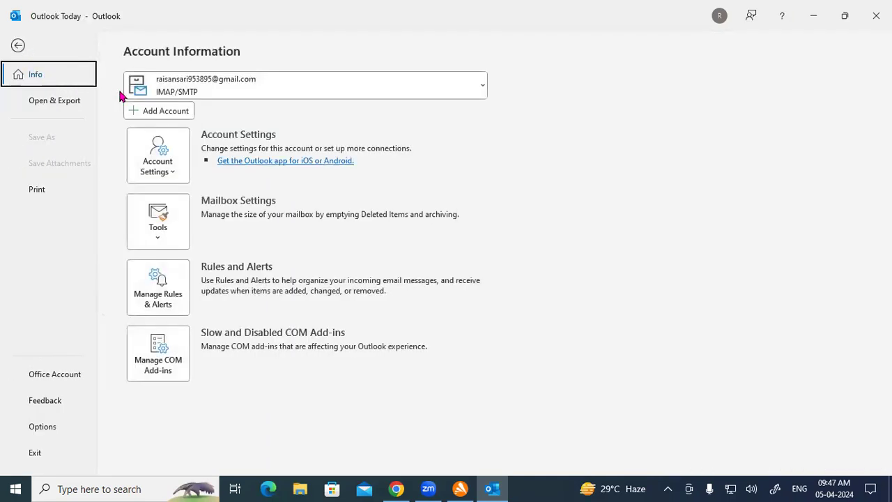
{"action": "left_click", "coordinate": [167, 174]}
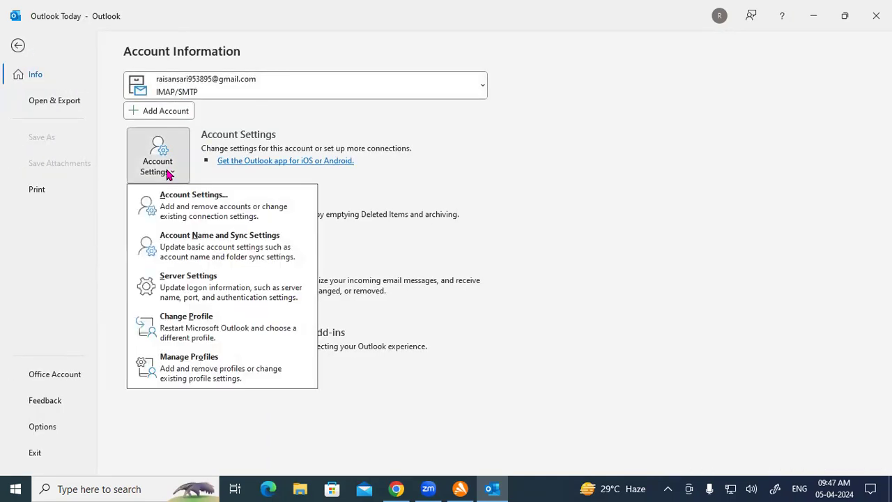
{"action": "left_click", "coordinate": [183, 209]}
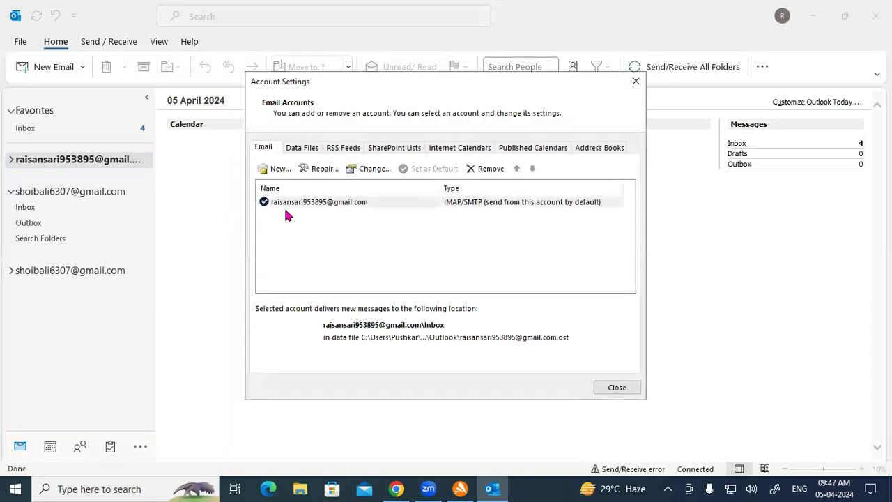
{"action": "left_click", "coordinate": [297, 203]}
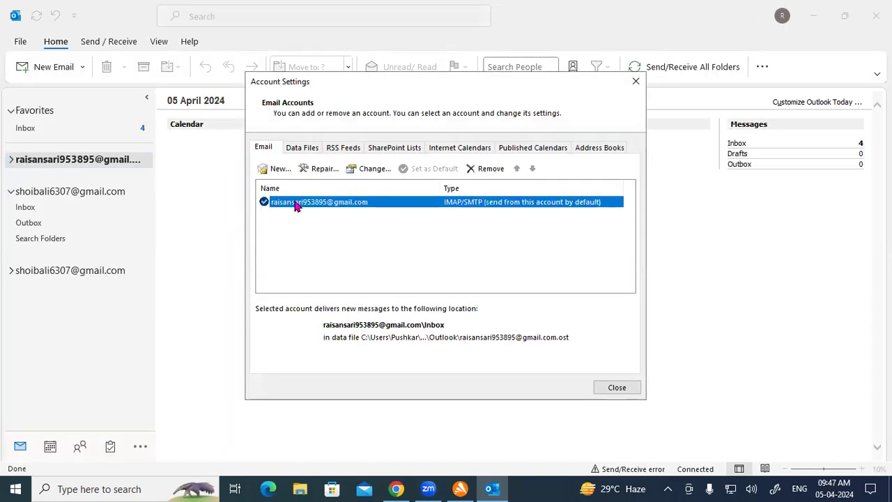
{"action": "left_click", "coordinate": [486, 169]}
{"action": "left_click", "coordinate": [534, 259]}
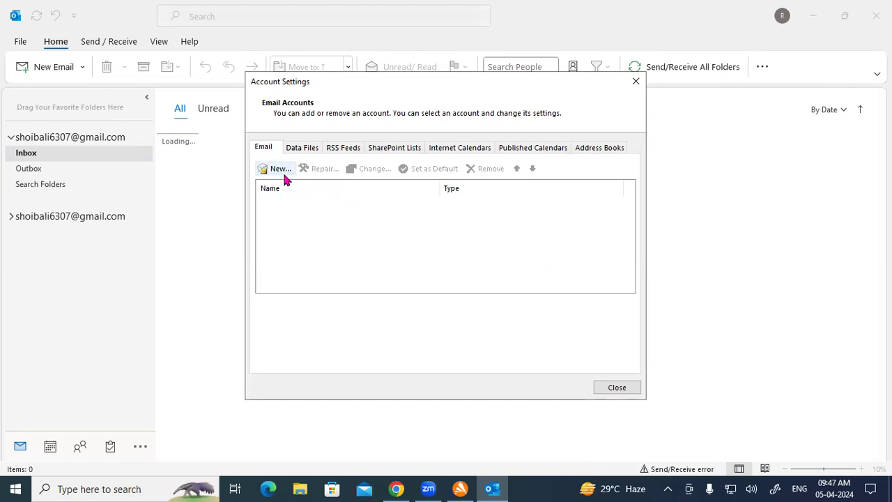
{"action": "left_click", "coordinate": [635, 80]}
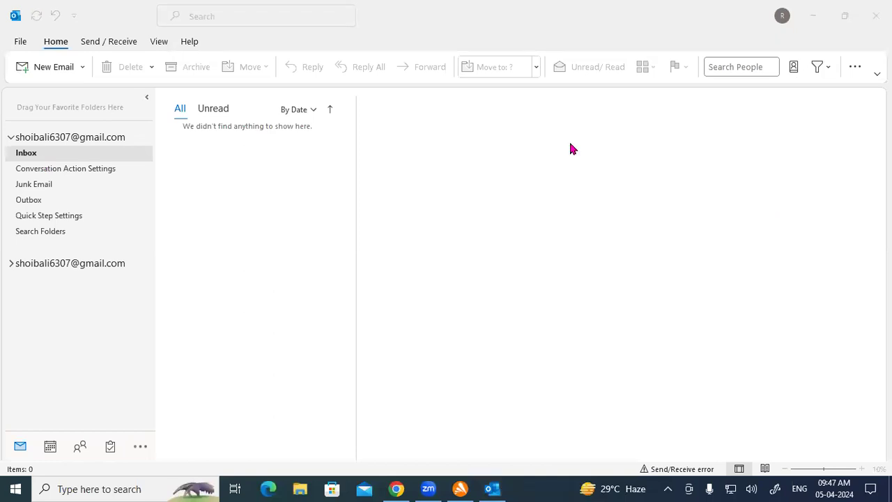
- Try to connect a new email account from Account Settings using the prefilled Gmail address
{"action": "left_click", "coordinate": [18, 46]}
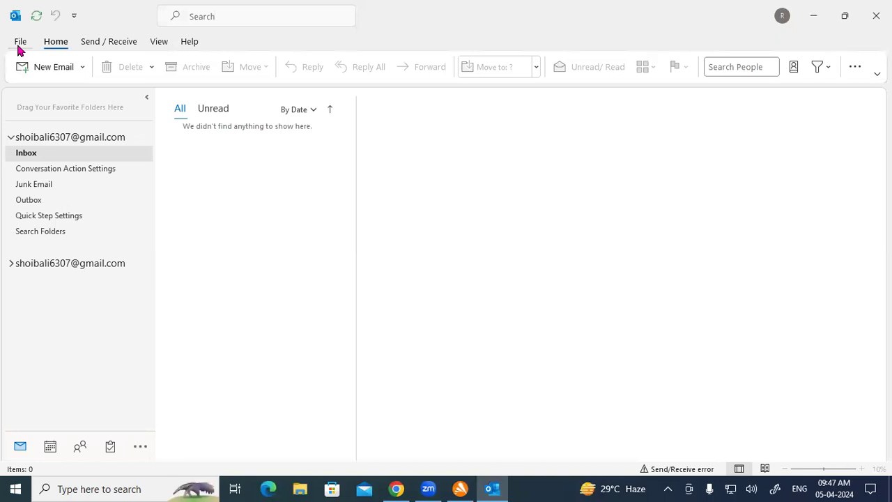
{"action": "left_click", "coordinate": [21, 46]}
{"action": "left_click", "coordinate": [155, 144]}
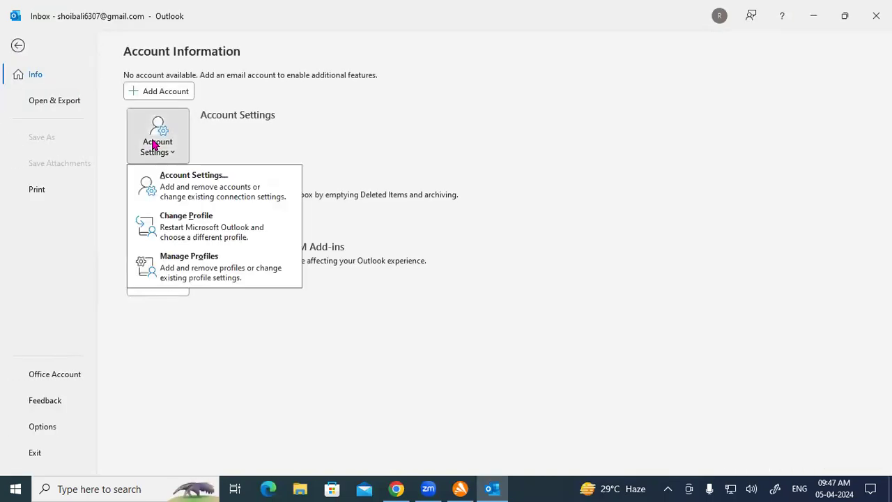
{"action": "left_click", "coordinate": [171, 191]}
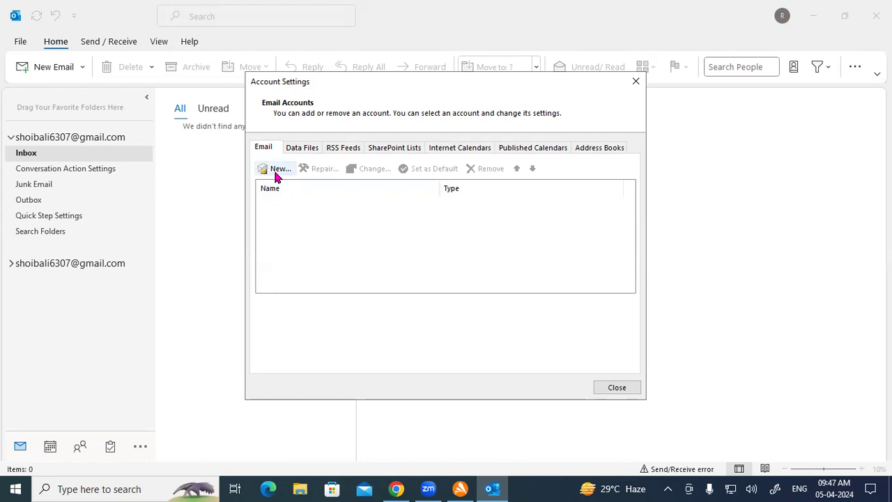
{"action": "left_click", "coordinate": [277, 176]}
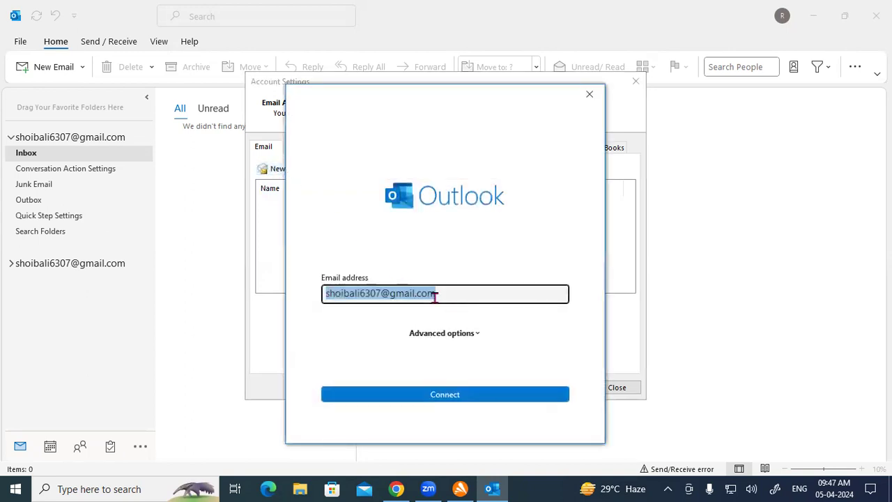
{"action": "left_click", "coordinate": [459, 295]}
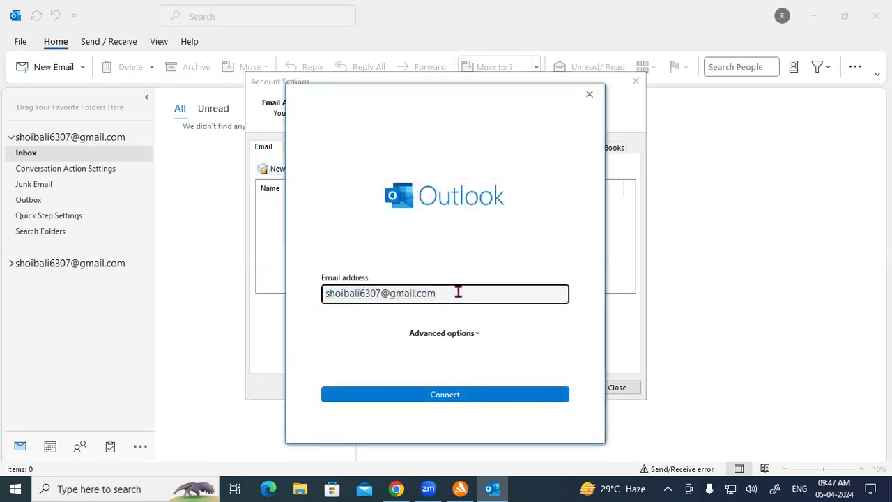
{"action": "left_click", "coordinate": [426, 394]}
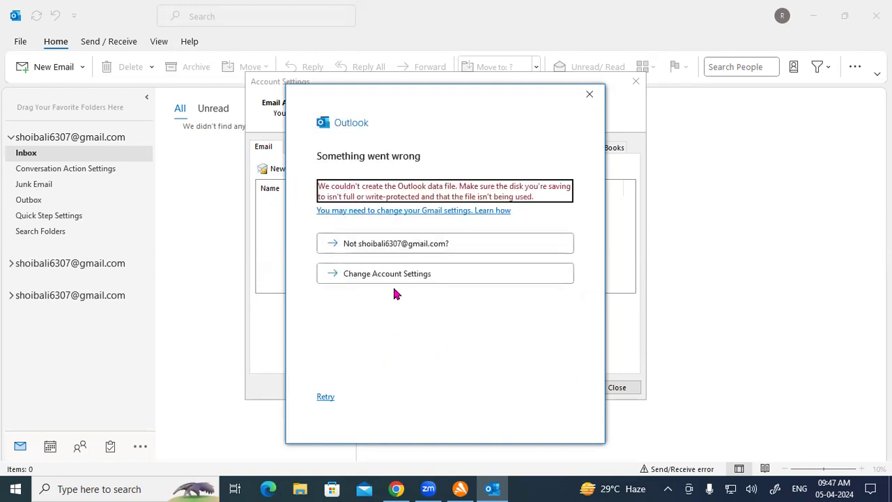
- Try again to connect the prefilled Gmail address, then close the account setup dialog and the Avast antivirus window
{"action": "left_click", "coordinate": [407, 246]}
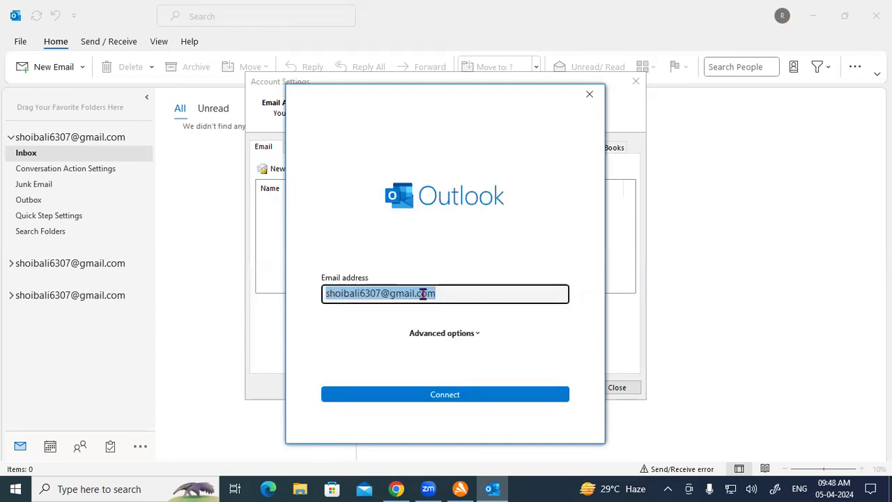
{"action": "left_click", "coordinate": [449, 399]}
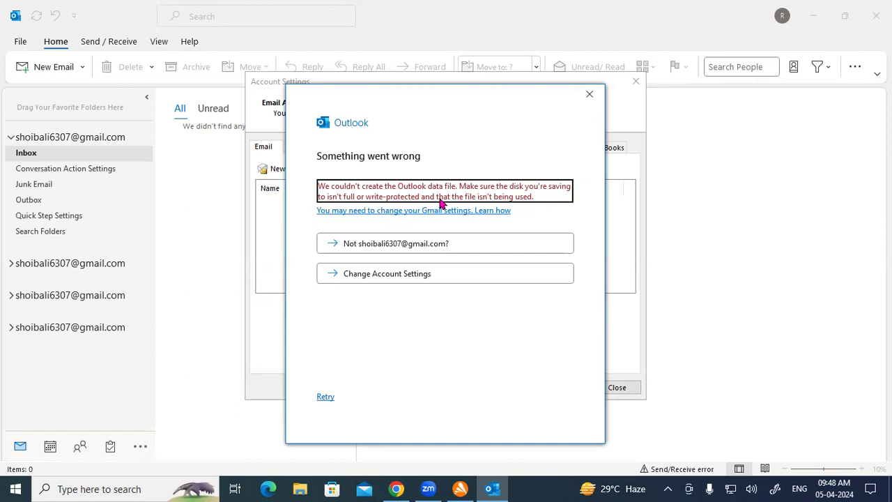
{"action": "left_click", "coordinate": [589, 94]}
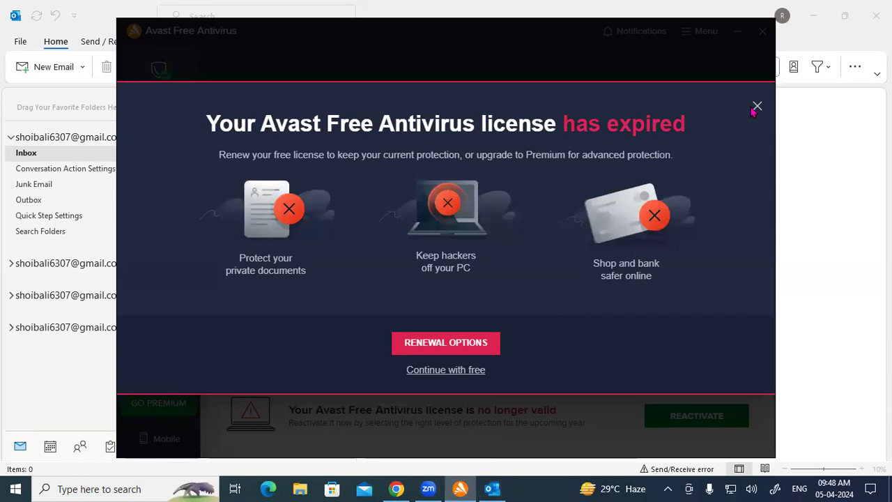
{"action": "left_click", "coordinate": [757, 106]}
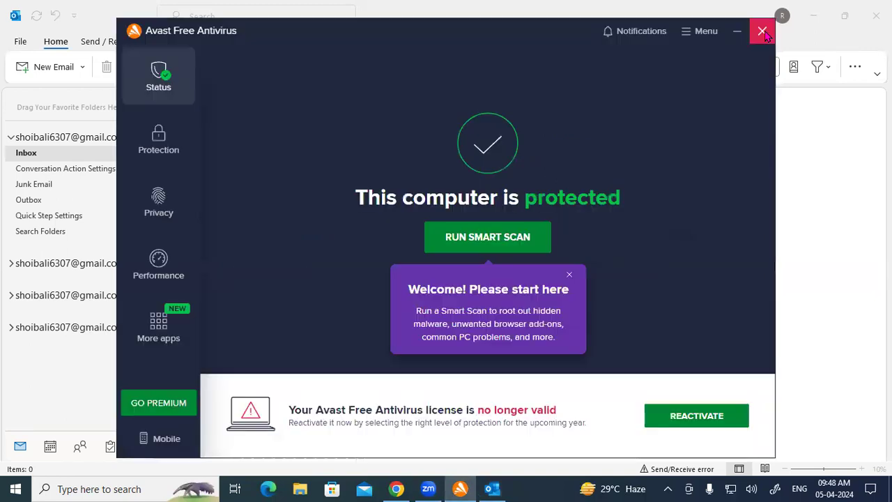
{"action": "left_click", "coordinate": [762, 30]}
- Switch to Chrome, reload the Google Account Security page and check the 2-Step Verification status
{"action": "left_click", "coordinate": [396, 488]}
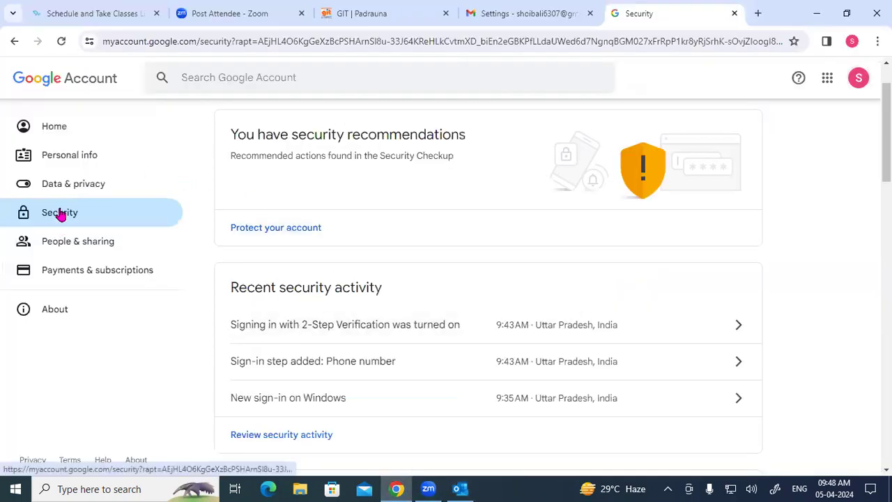
{"action": "left_click", "coordinate": [60, 212]}
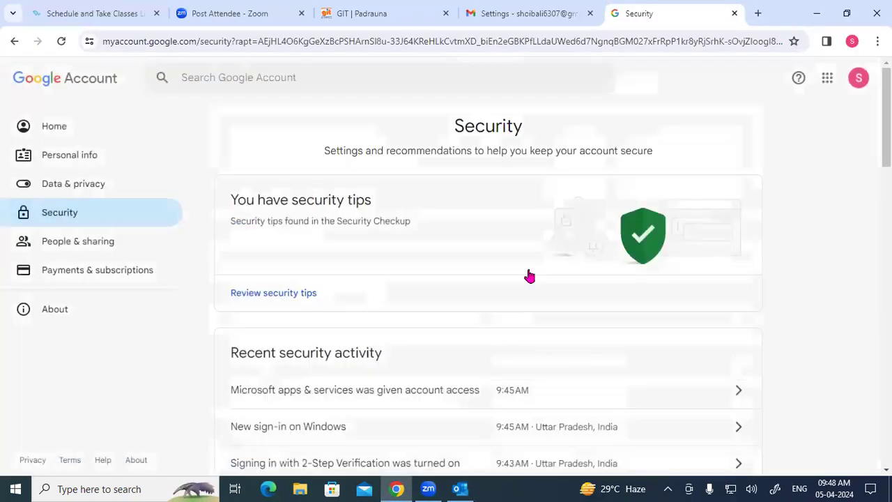
{"action": "scroll", "coordinate": [528, 276], "scroll_direction": "down", "scroll_amount": 5}
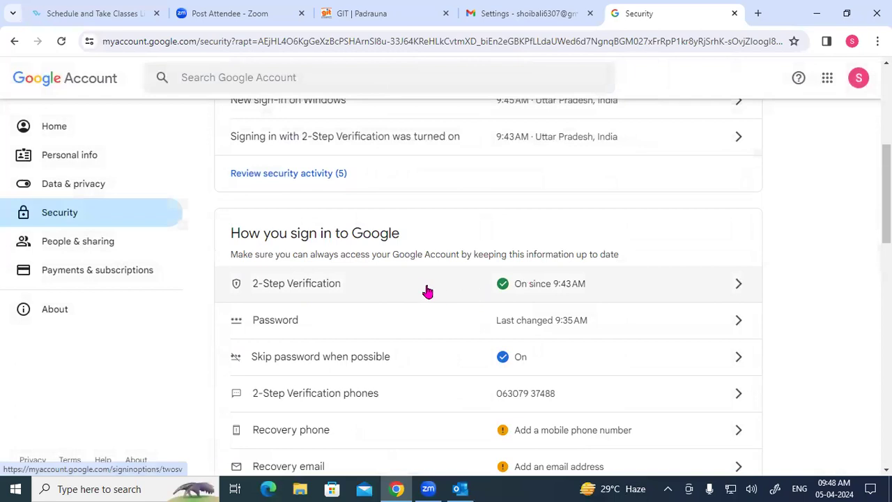
- Close Outlook and the Google Account Security page in Chrome
{"action": "left_click", "coordinate": [458, 489]}
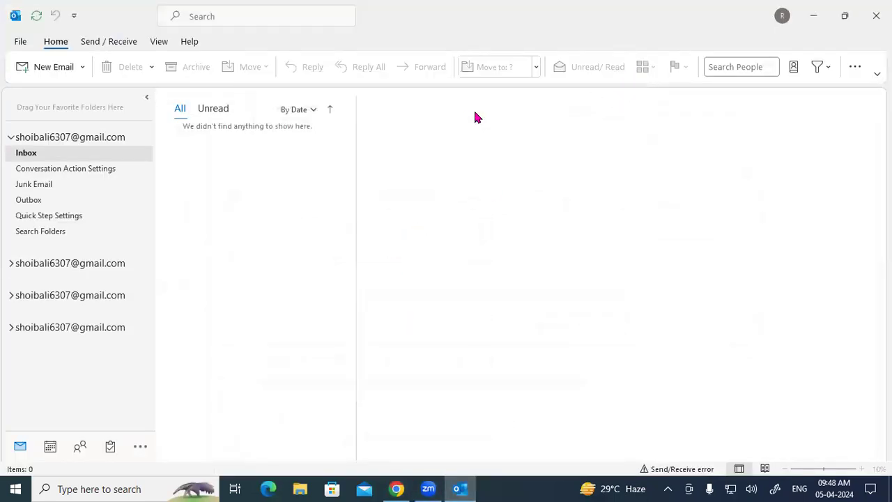
{"action": "left_click", "coordinate": [876, 15]}
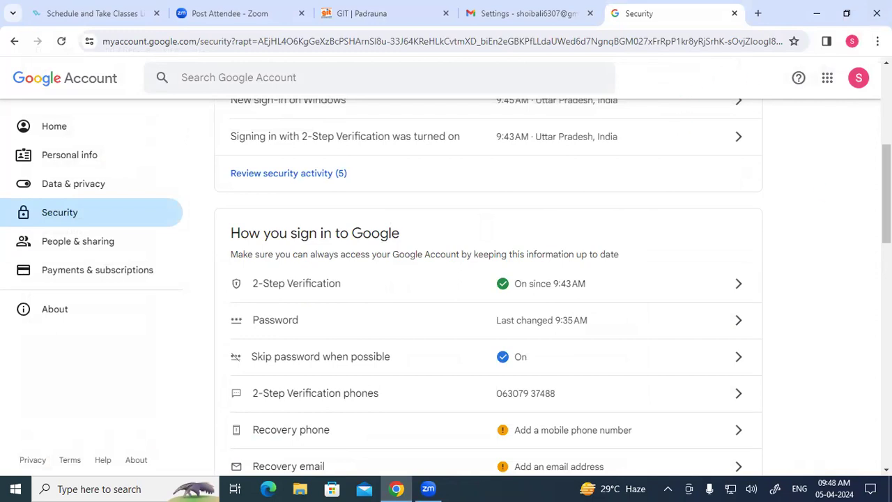
{"action": "scroll", "coordinate": [821, 183], "scroll_direction": "up", "scroll_amount": 5}
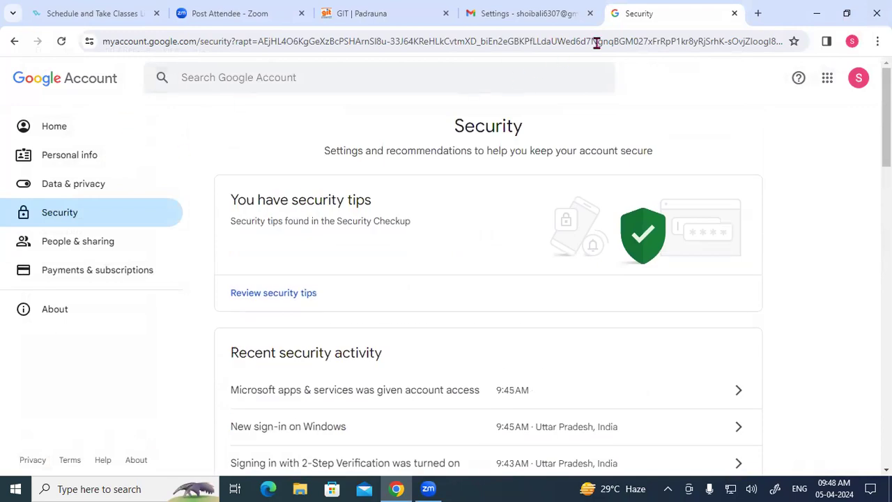
{"action": "left_click", "coordinate": [734, 13]}
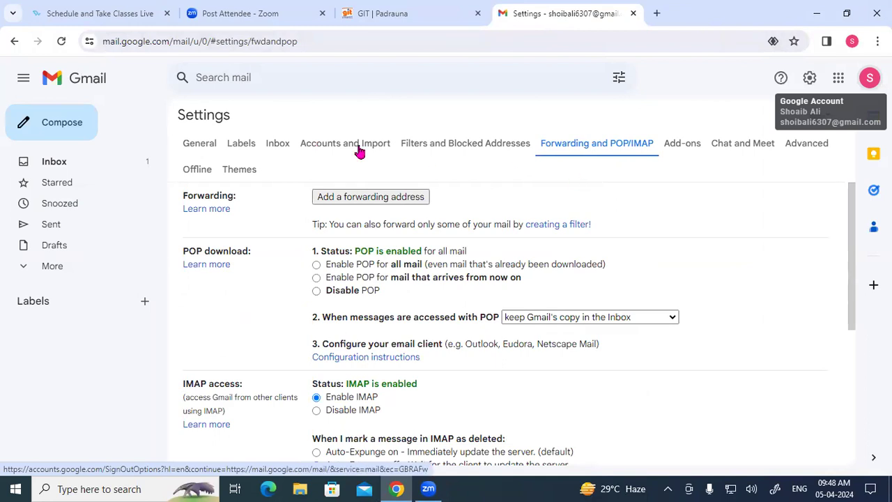
- Return to the Gmail inbox, then reopen the full settings and review the Forwarding and POP/IMAP options
{"action": "left_click", "coordinate": [15, 42]}
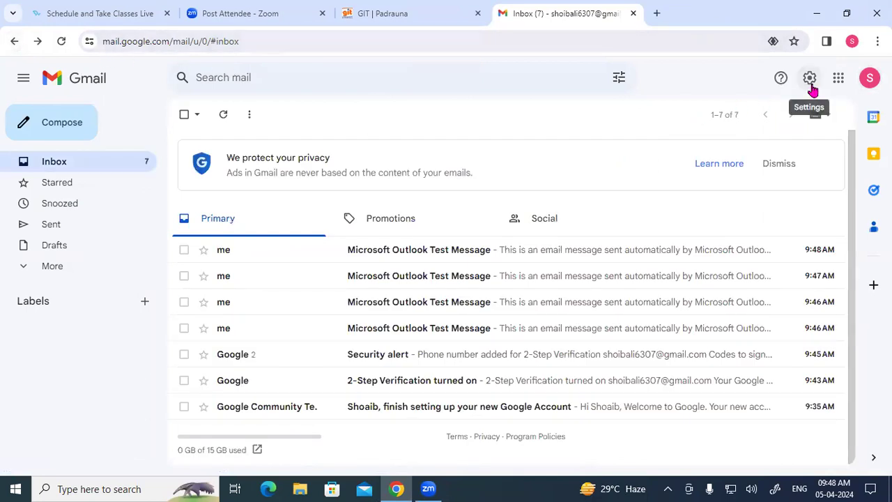
{"action": "left_click", "coordinate": [811, 82]}
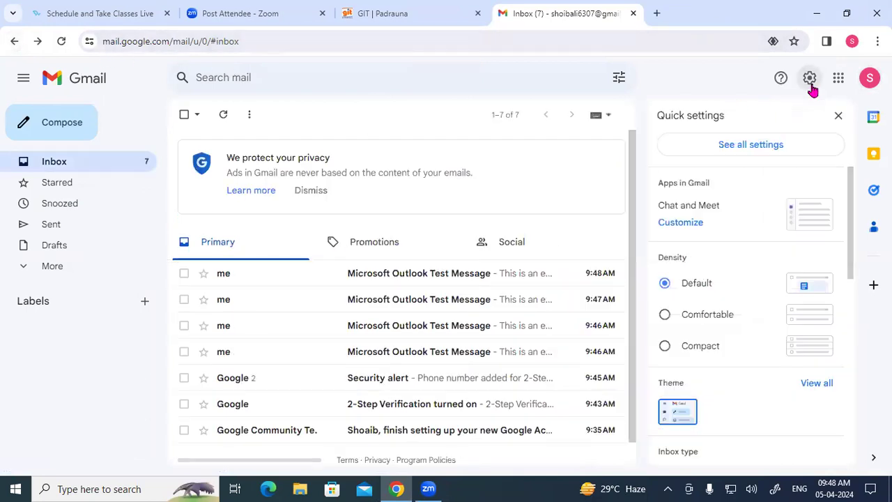
{"action": "left_click", "coordinate": [714, 145]}
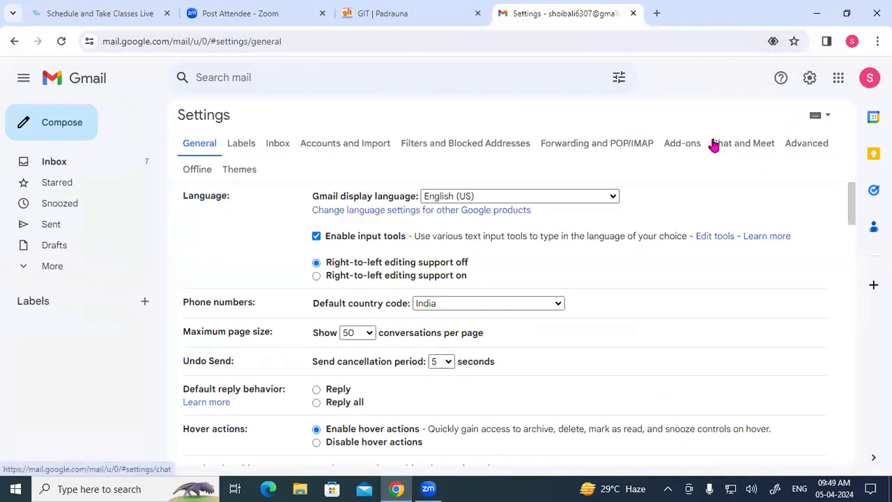
{"action": "left_click", "coordinate": [570, 148]}
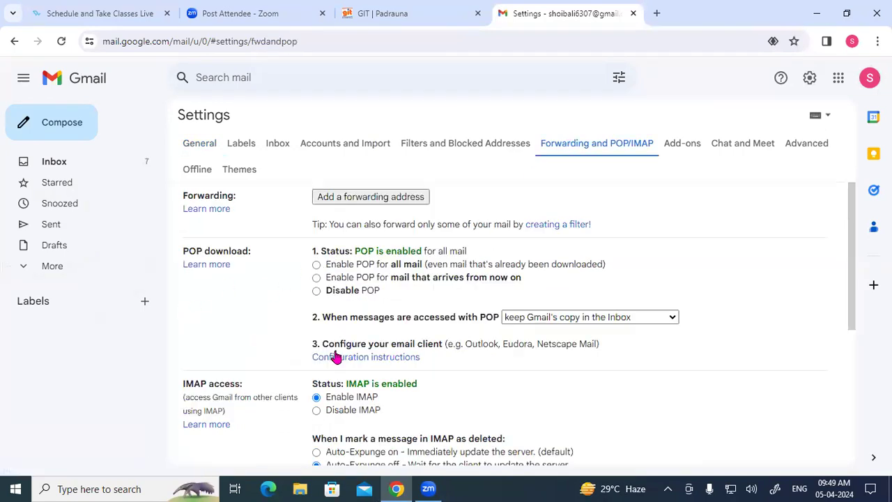
{"action": "scroll", "coordinate": [377, 362], "scroll_direction": "down", "scroll_amount": 5}
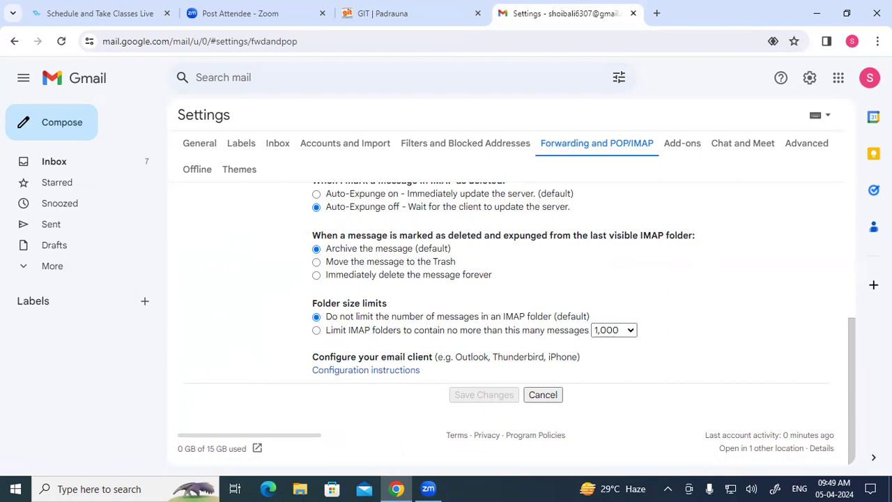
- Open the Google Account management page and review the sign-in options in its Security section
{"action": "left_click", "coordinate": [871, 80]}
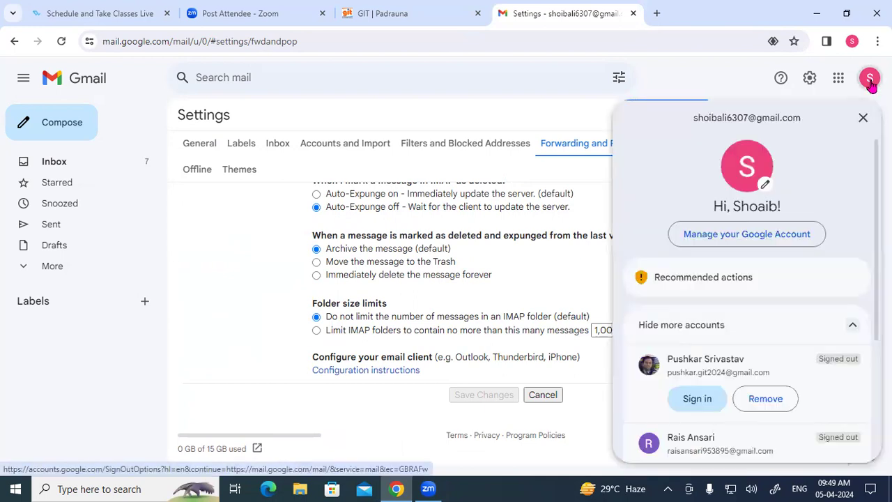
{"action": "left_click", "coordinate": [743, 237]}
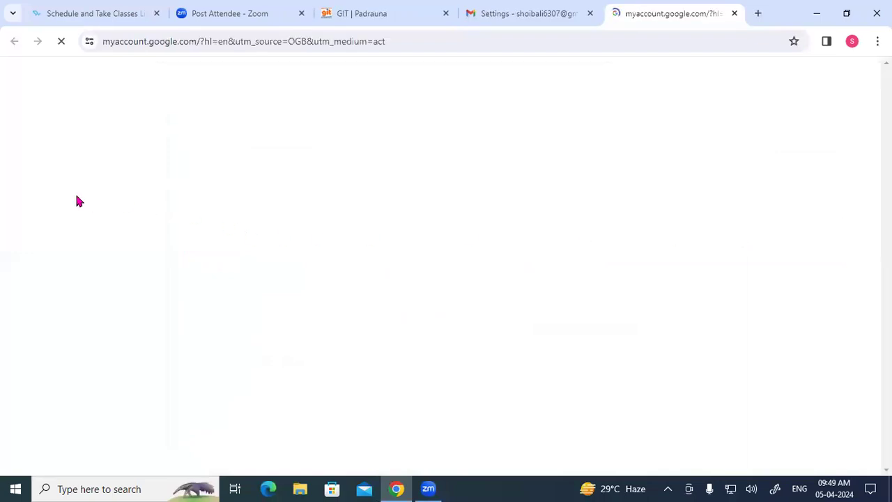
{"action": "left_click", "coordinate": [69, 212]}
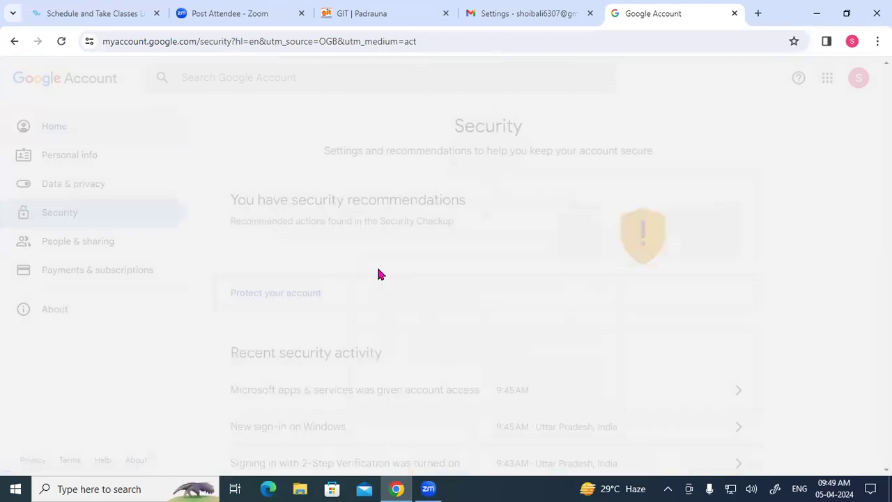
{"action": "scroll", "coordinate": [379, 274], "scroll_direction": "down", "scroll_amount": 3}
{"action": "scroll", "coordinate": [311, 298], "scroll_direction": "down", "scroll_amount": 1}
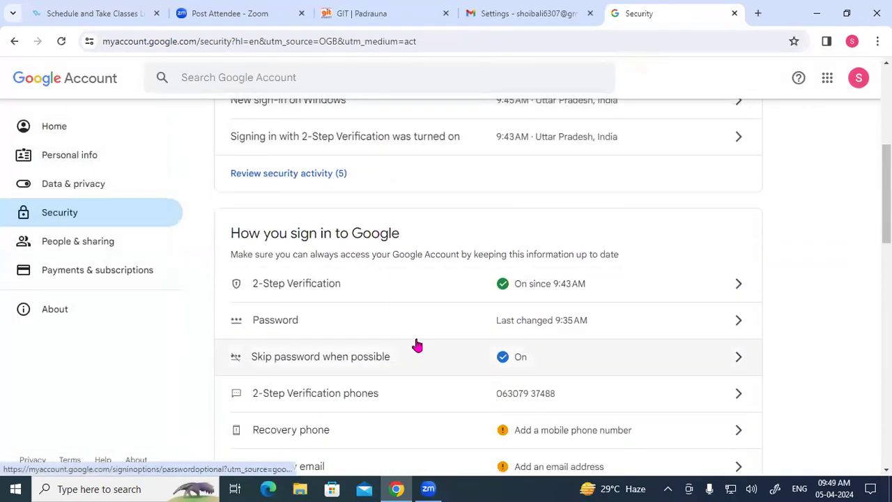
- Relaunch Outlook, try to add the Gmail account again with the prefilled address, and close the account setup dialog
{"action": "key", "text": "super+r"}
{"action": "key", "text": "Return"}
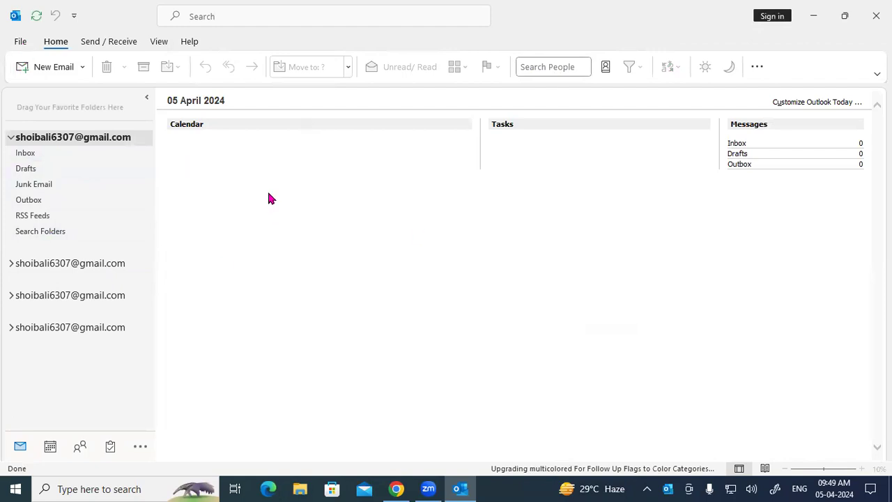
{"action": "left_click", "coordinate": [20, 43]}
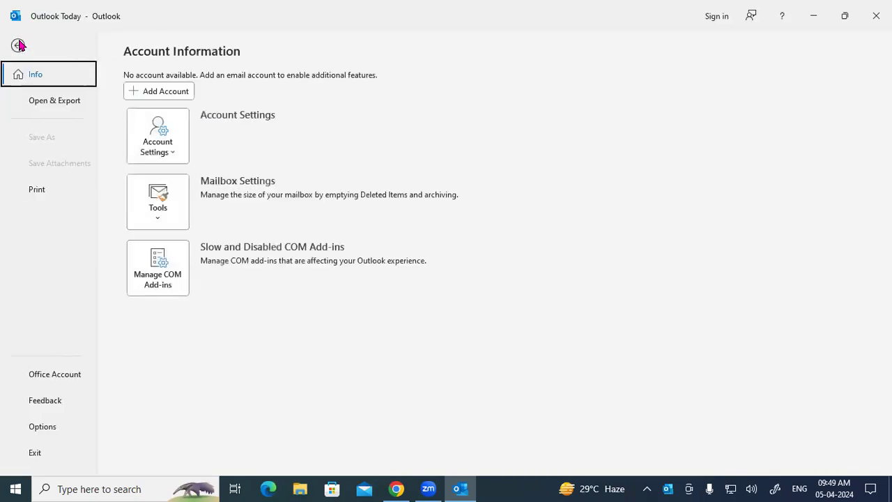
{"action": "left_click", "coordinate": [167, 92]}
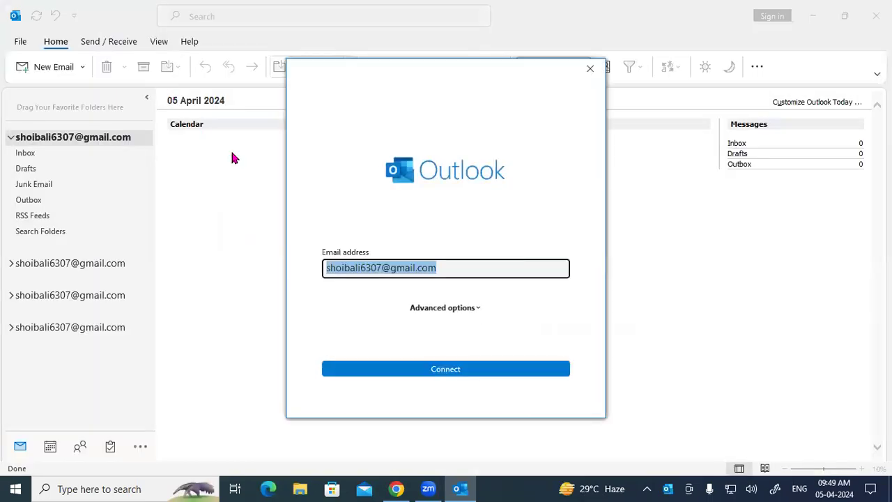
{"action": "left_click", "coordinate": [472, 264]}
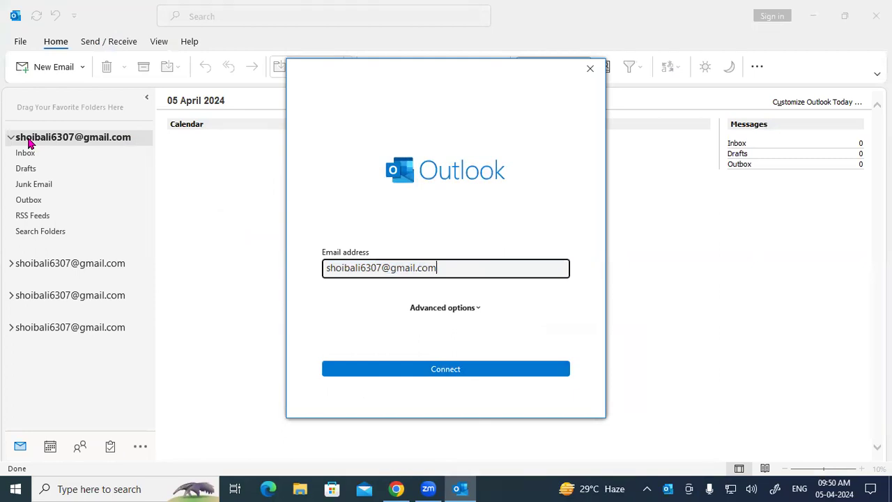
{"action": "left_click", "coordinate": [419, 373]}
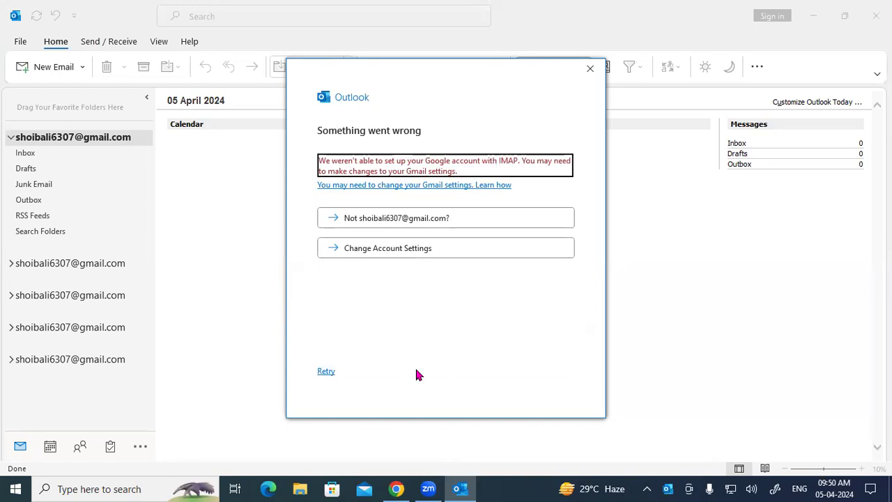
{"action": "left_click", "coordinate": [590, 68]}
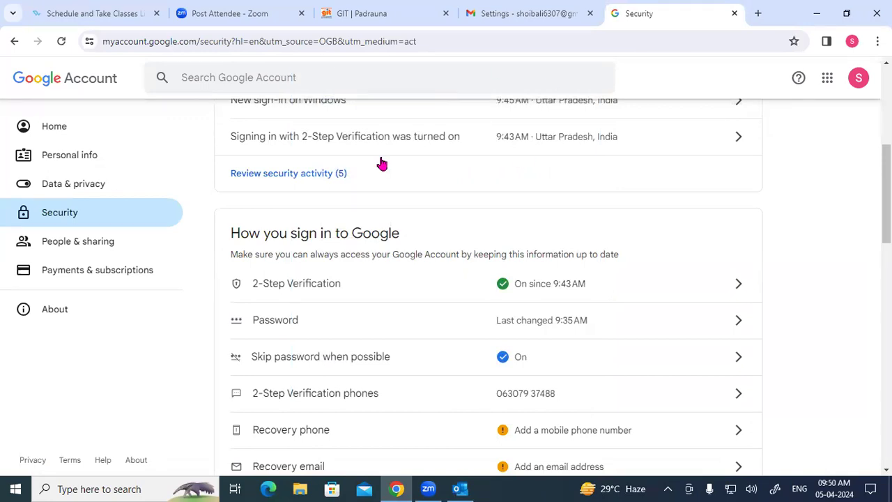
{"action": "mouse_move", "coordinate": [300, 174]}
{"action": "left_mouse_down"}
{"action": "mouse_move", "coordinate": [345, 158]}
{"action": "mouse_move", "coordinate": [349, 141]}
{"action": "mouse_move", "coordinate": [314, 213]}
{"action": "left_mouse_up"}
{"action": "left_click_drag", "start_coordinate": [370, 164], "coordinate": [309, 135]}
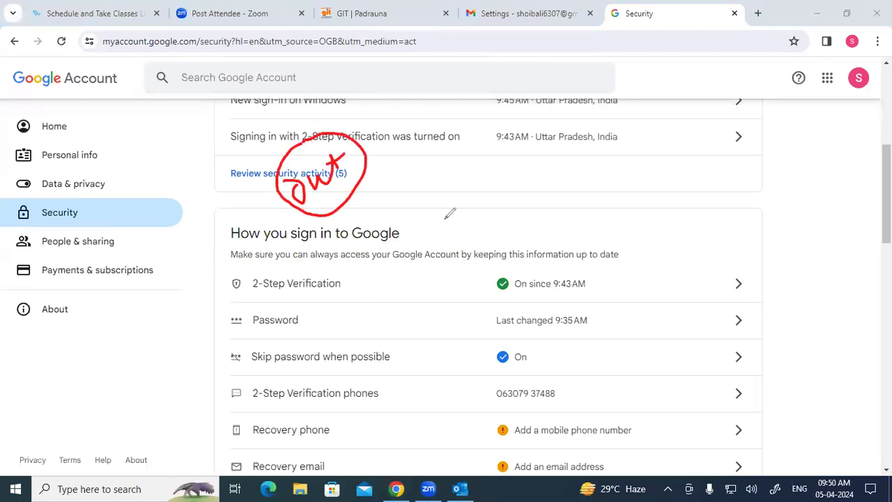
{"action": "mouse_move", "coordinate": [453, 202]}
{"action": "left_mouse_down"}
{"action": "mouse_move", "coordinate": [474, 207]}
{"action": "mouse_move", "coordinate": [513, 186]}
{"action": "mouse_move", "coordinate": [536, 197]}
{"action": "mouse_move", "coordinate": [466, 234]}
{"action": "left_mouse_up"}
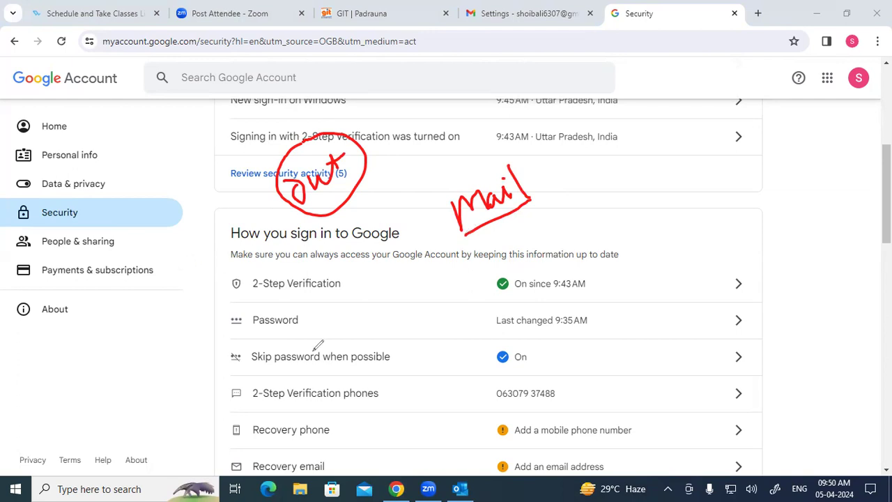
{"action": "left_click", "coordinate": [791, 267]}
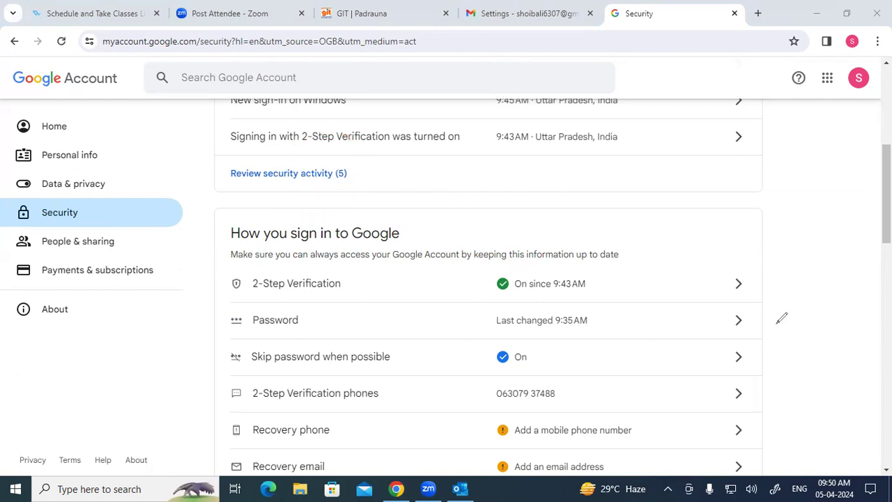